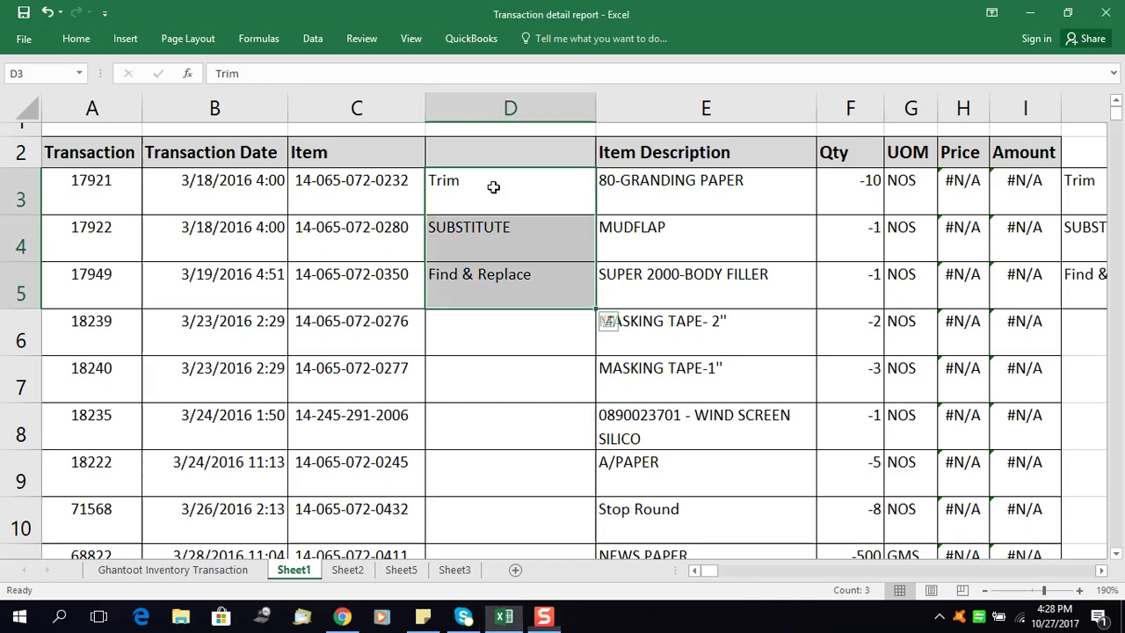
- Review the Trim, SUBSTITUTE and Find & Replace method labels in cells D3 to D5
{"action": "key", "text": "shift+Up"}
{"action": "key", "text": "shift+Up"}
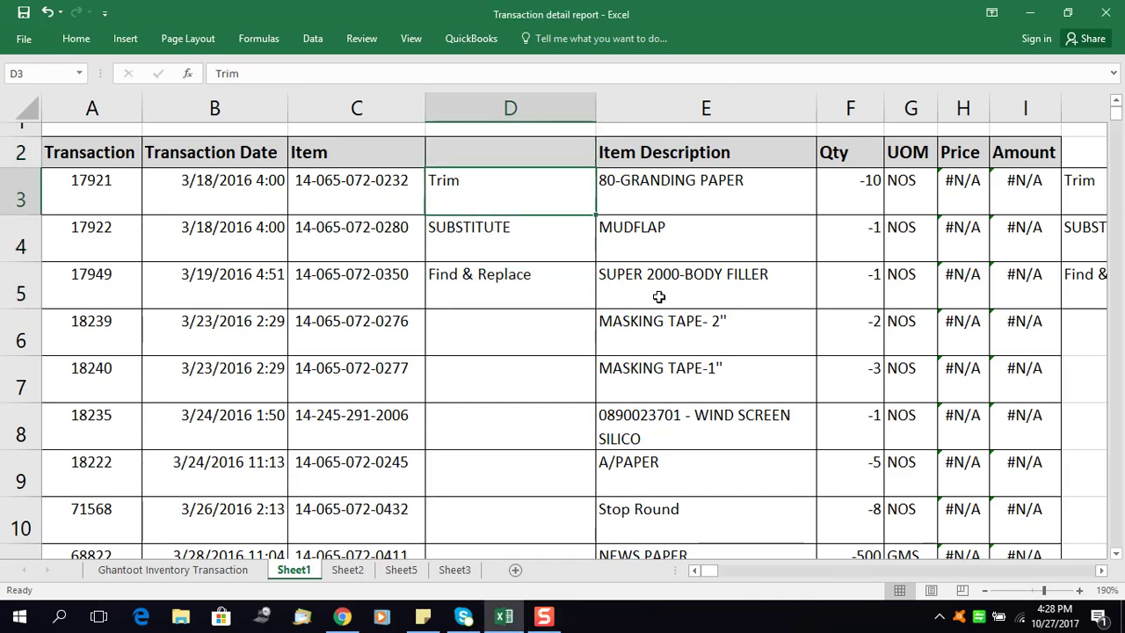
{"action": "key", "text": "Down"}
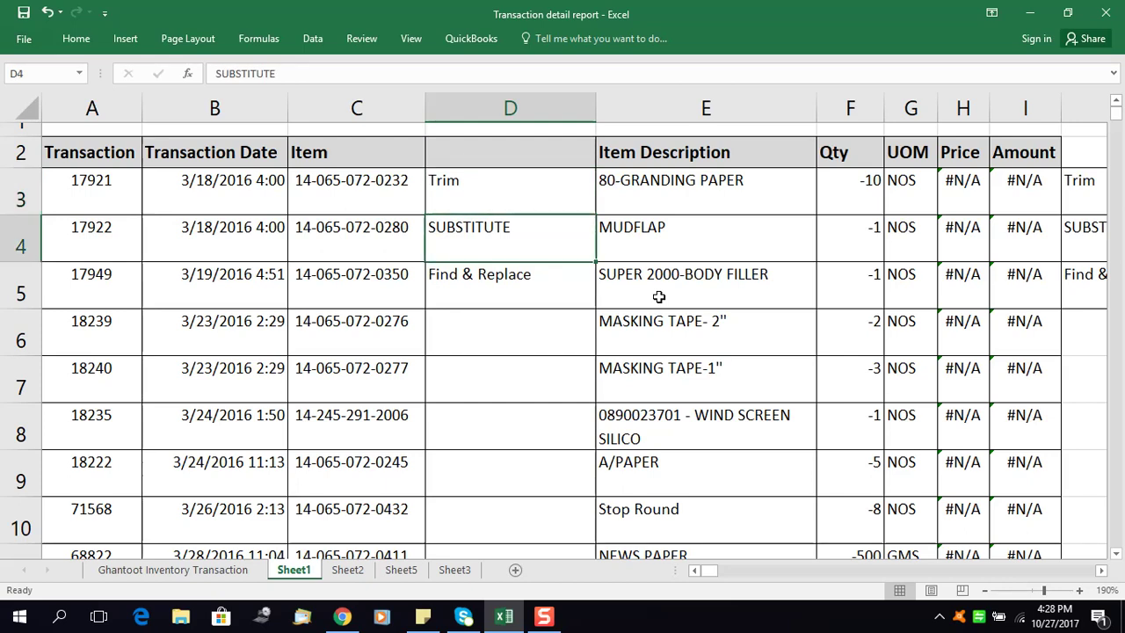
{"action": "key", "text": "Down"}
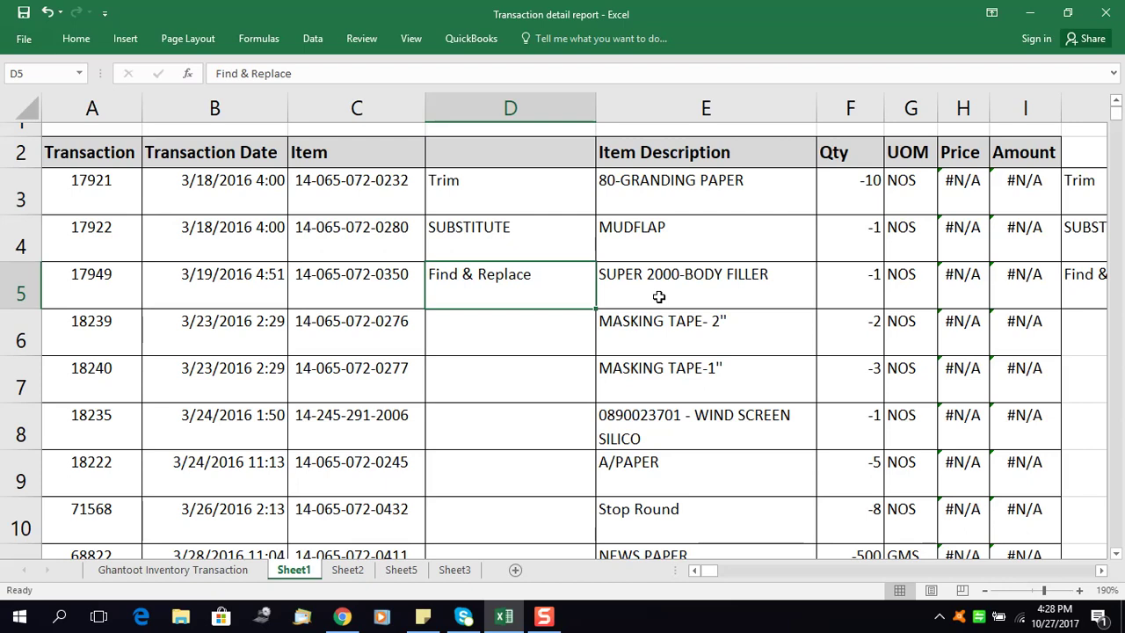
{"action": "key", "text": "Up"}
{"action": "key", "text": "Up"}
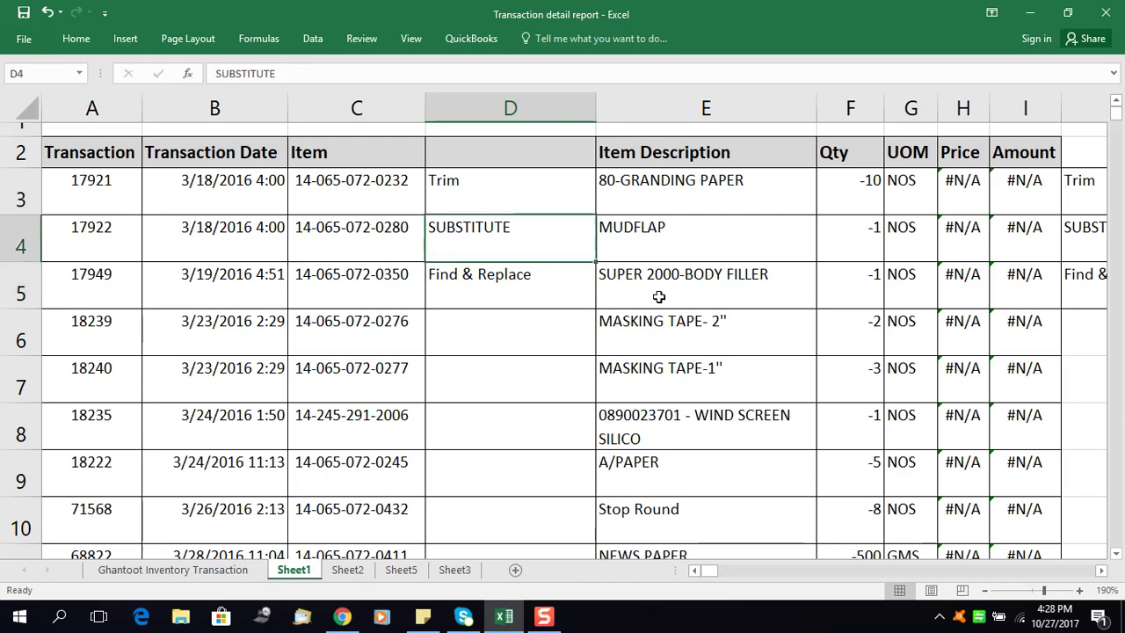
{"action": "key", "text": "Left"}
{"action": "key", "text": "Right"}
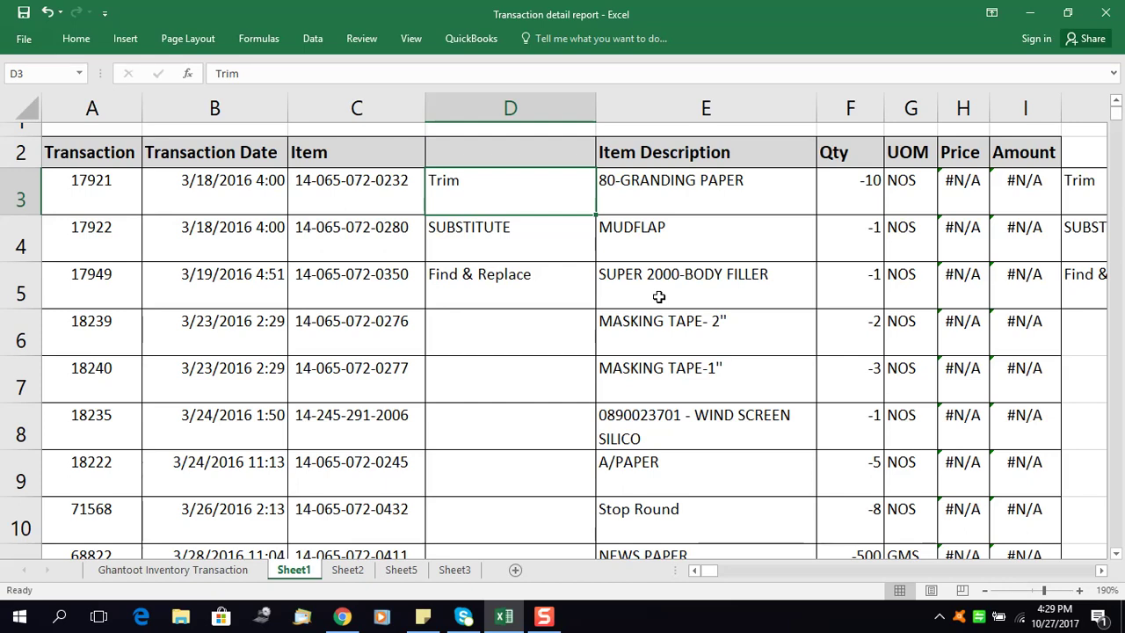
{"action": "key", "text": "Down"}
{"action": "key", "text": "Up"}
{"action": "key", "text": "Down"}
{"action": "key", "text": "Down"}
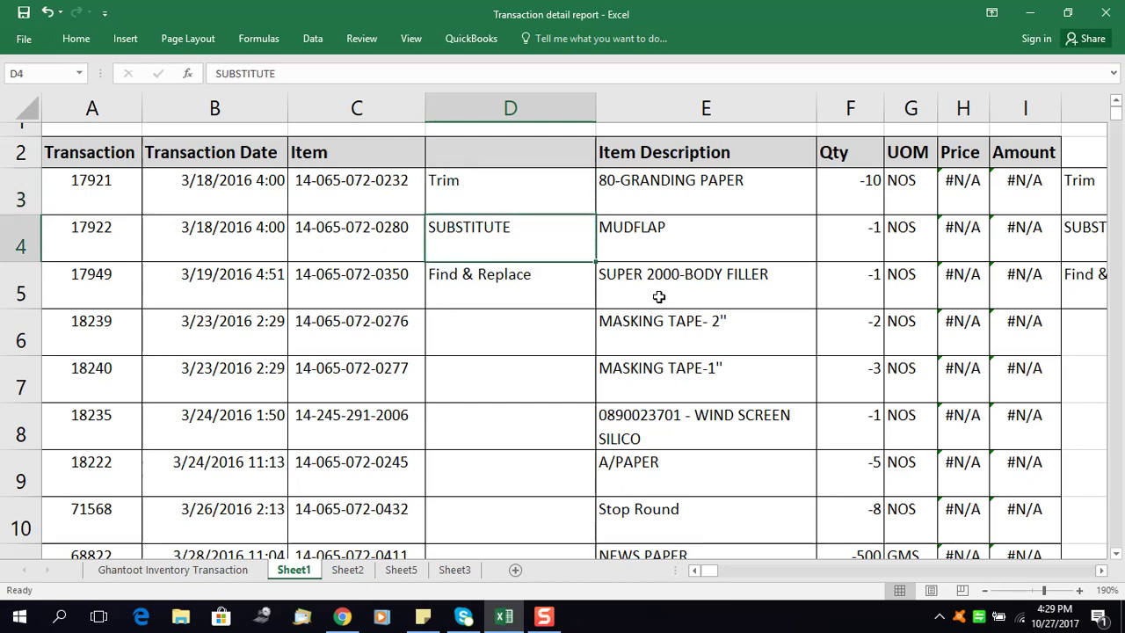
{"action": "key", "text": "Up"}
{"action": "key", "text": "Up"}
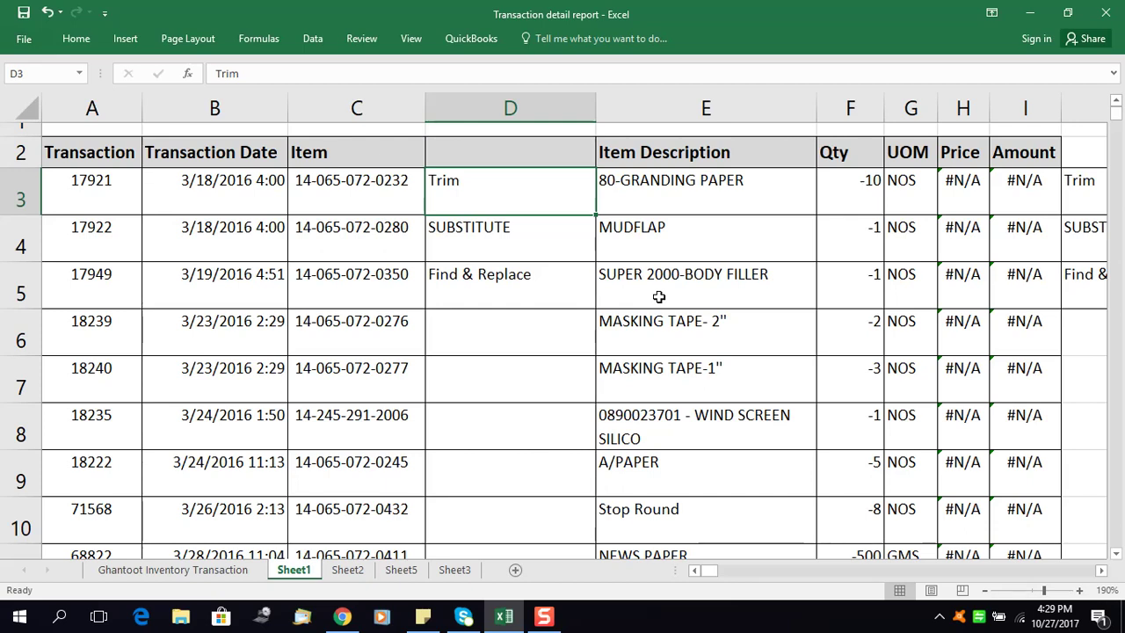
- Examine the item and item description entries of the first data row, in C3 and E3
{"action": "key", "text": "Left"}
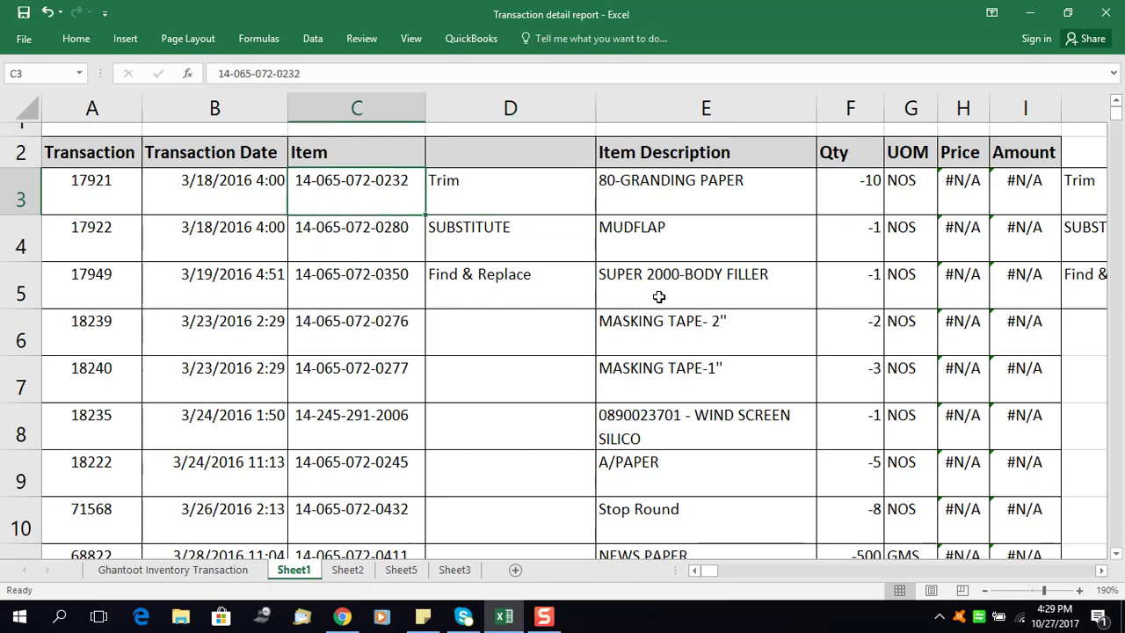
{"action": "key", "text": "Right"}
{"action": "key", "text": "Left"}
{"action": "key", "text": "Left"}
{"action": "key", "text": "Right"}
{"action": "key", "text": "Right"}
{"action": "key", "text": "Right"}
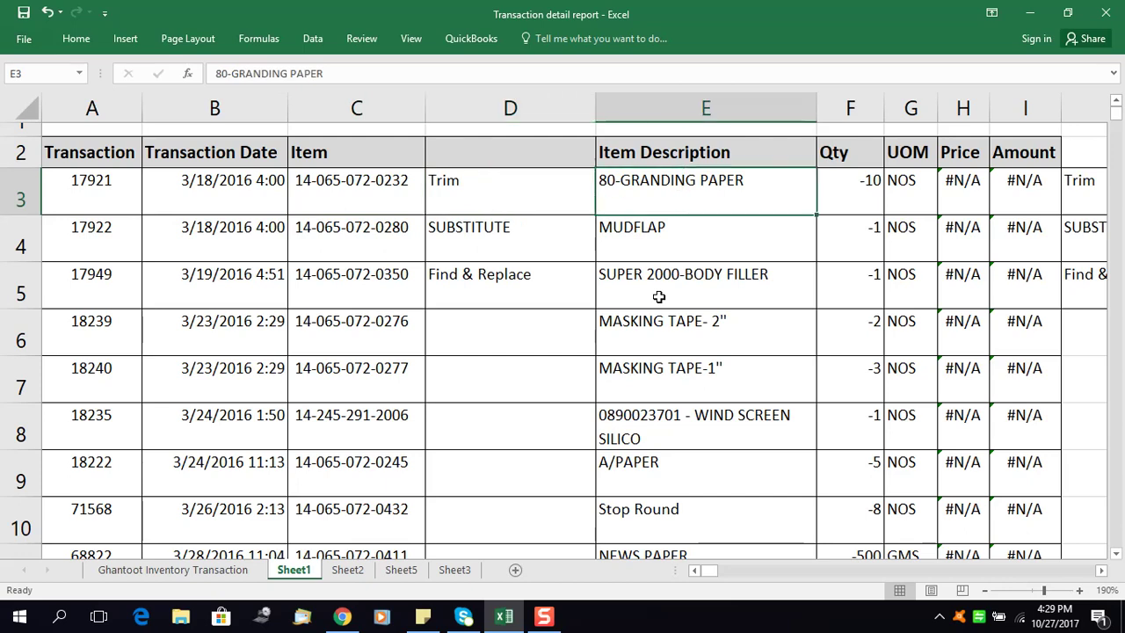
{"action": "key", "text": "Left"}
{"action": "key", "text": "Left"}
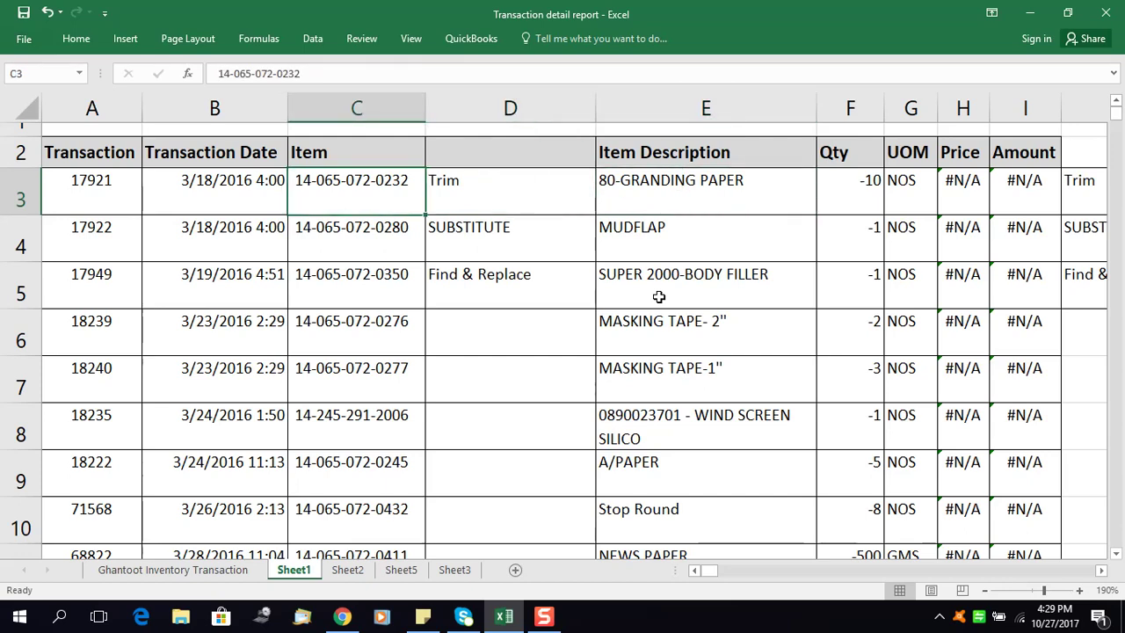
{"action": "key", "text": "Right"}
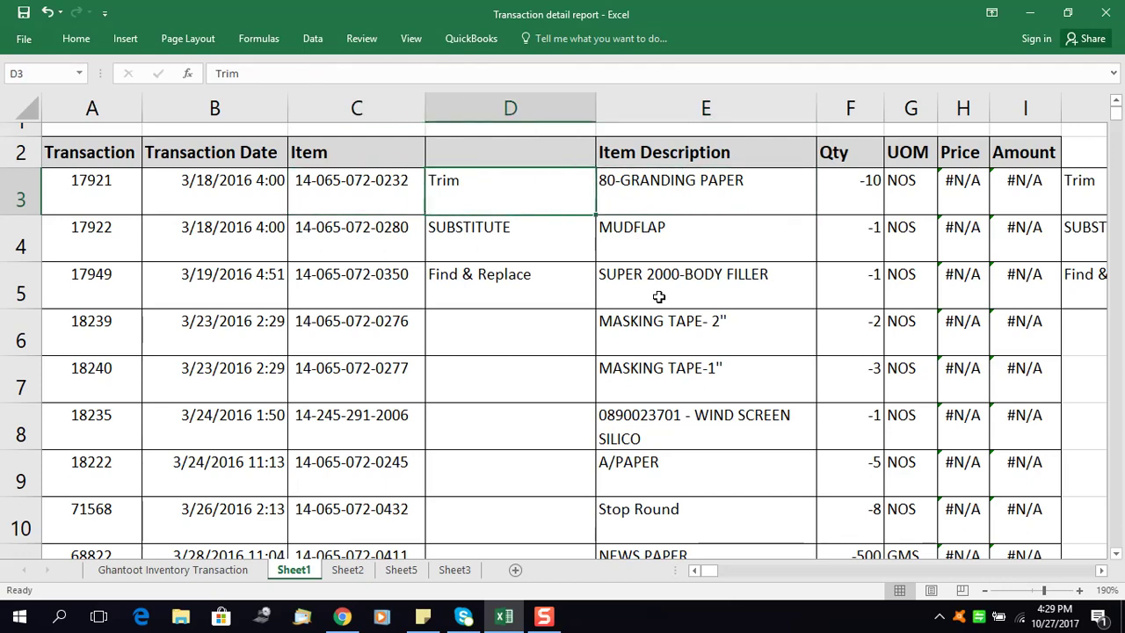
{"action": "key", "text": "Right"}
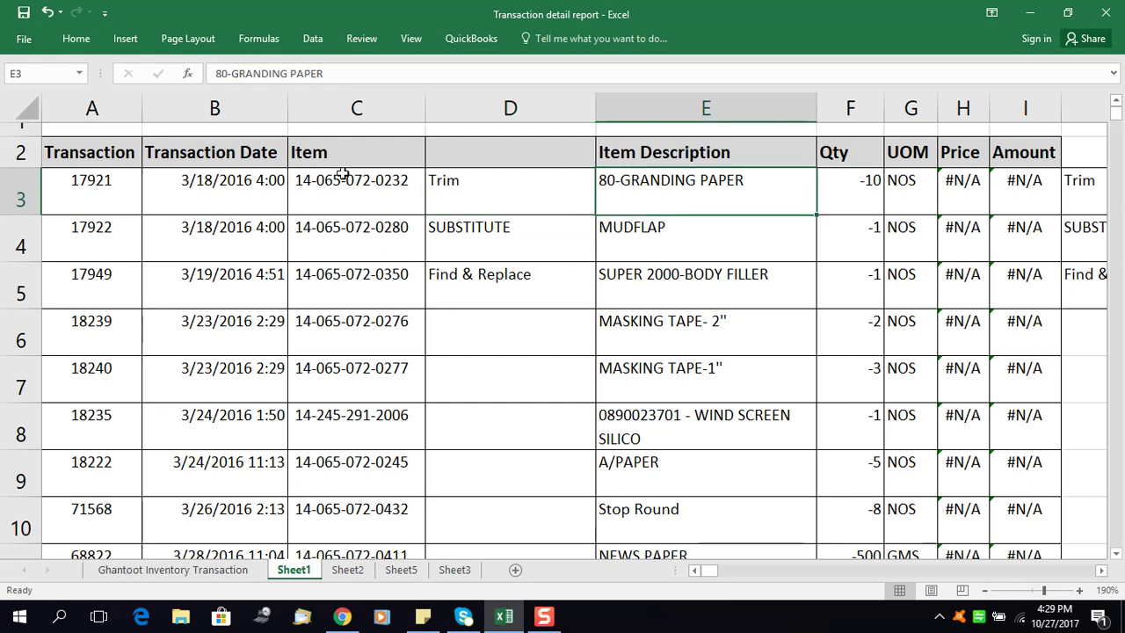
- Rename the column header in C2 to "Item code"
{"action": "key", "text": "Left"}
{"action": "key", "text": "Left"}
{"action": "left_click", "coordinate": [350, 149]}
{"action": "key", "text": "F2"}
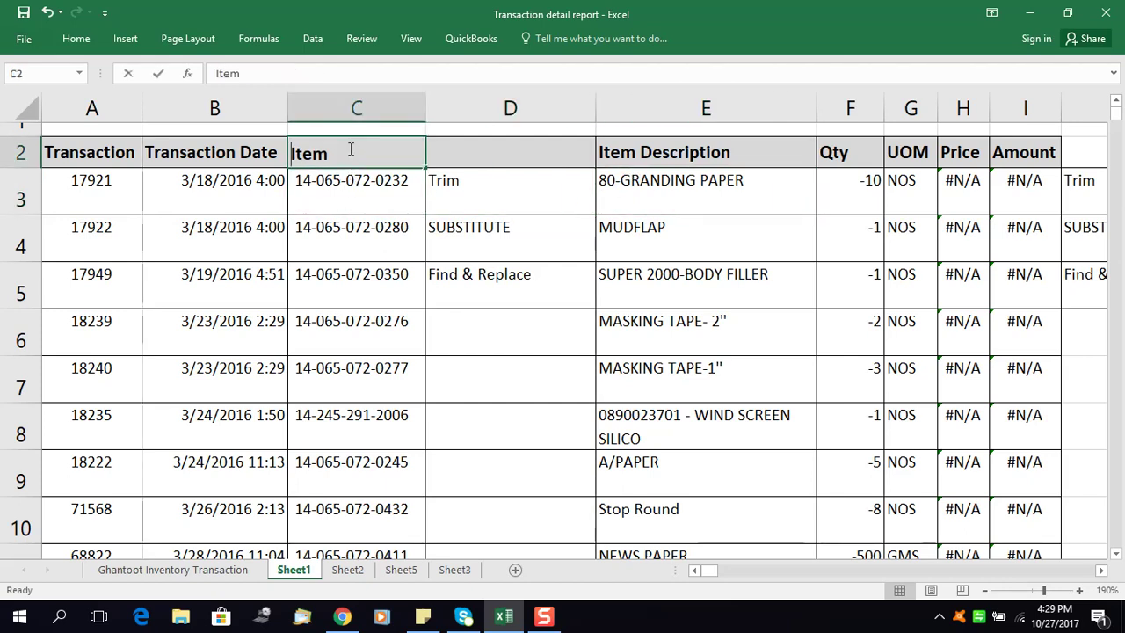
{"action": "type", "text": "code"}
{"action": "key", "text": "Return"}
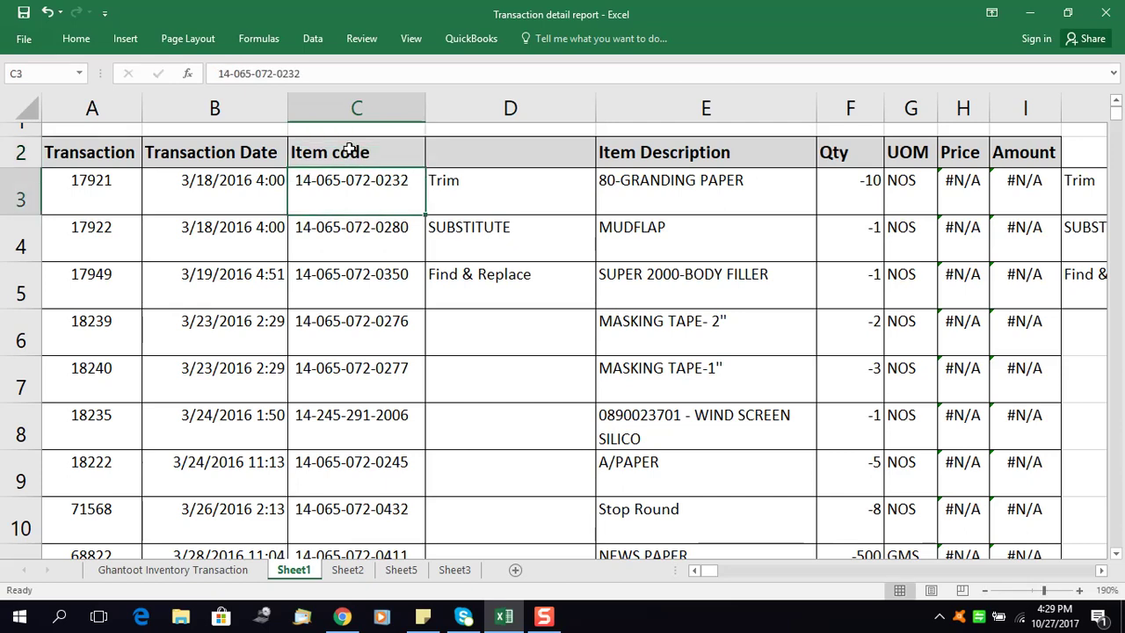
- Examine the VLOOKUP formula in the first Price cell, H3
{"action": "key", "text": "Right"}
{"action": "key", "text": "Right"}
{"action": "key", "text": "Right"}
{"action": "key", "text": "Right"}
{"action": "key", "text": "Right"}
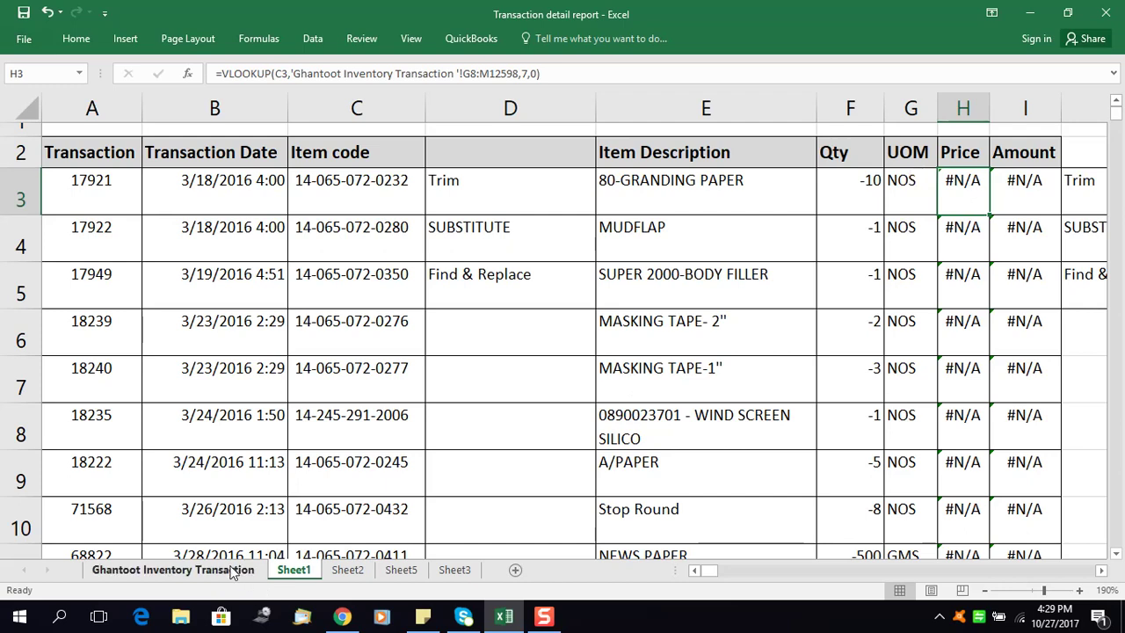
- Examine the item description, quantity and unit price columns in the first rows of the Ghantoot Inventory Transaction sheet
{"action": "left_click", "coordinate": [233, 572]}
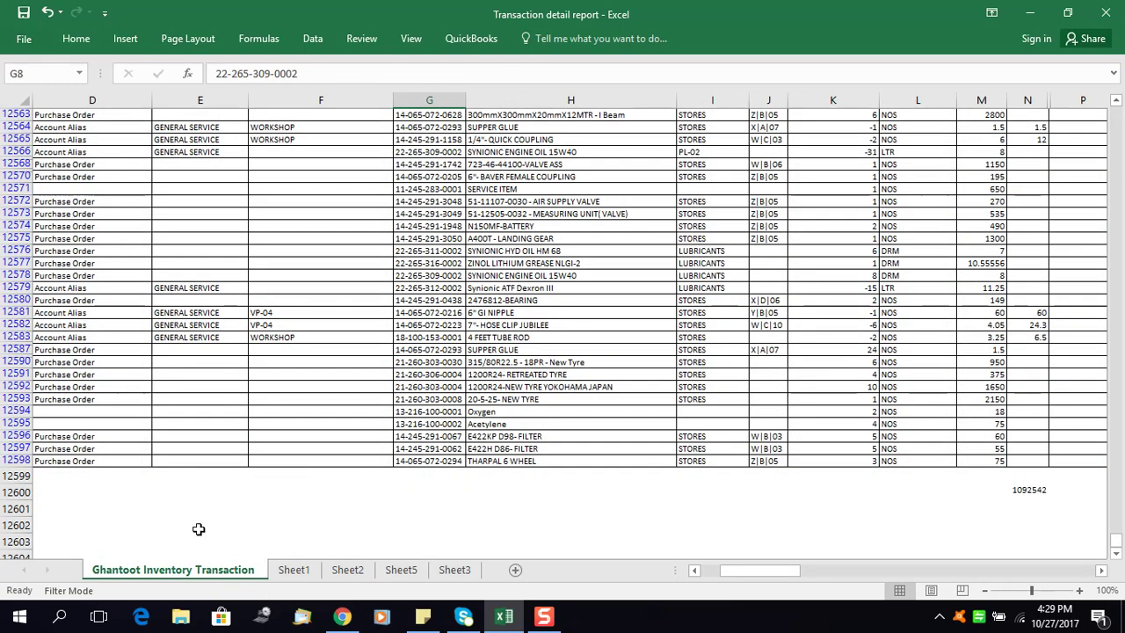
{"action": "left_click", "coordinate": [587, 164]}
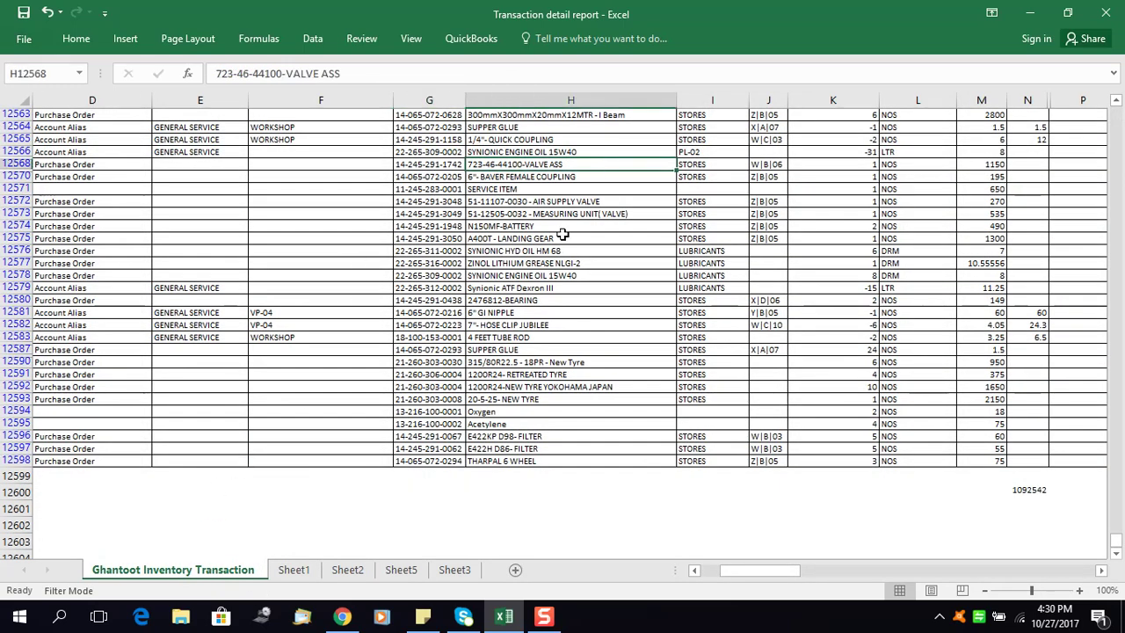
{"action": "left_click", "coordinate": [429, 189]}
{"action": "scroll", "coordinate": [510, 475], "scroll_direction": "up", "scroll_amount": 15}
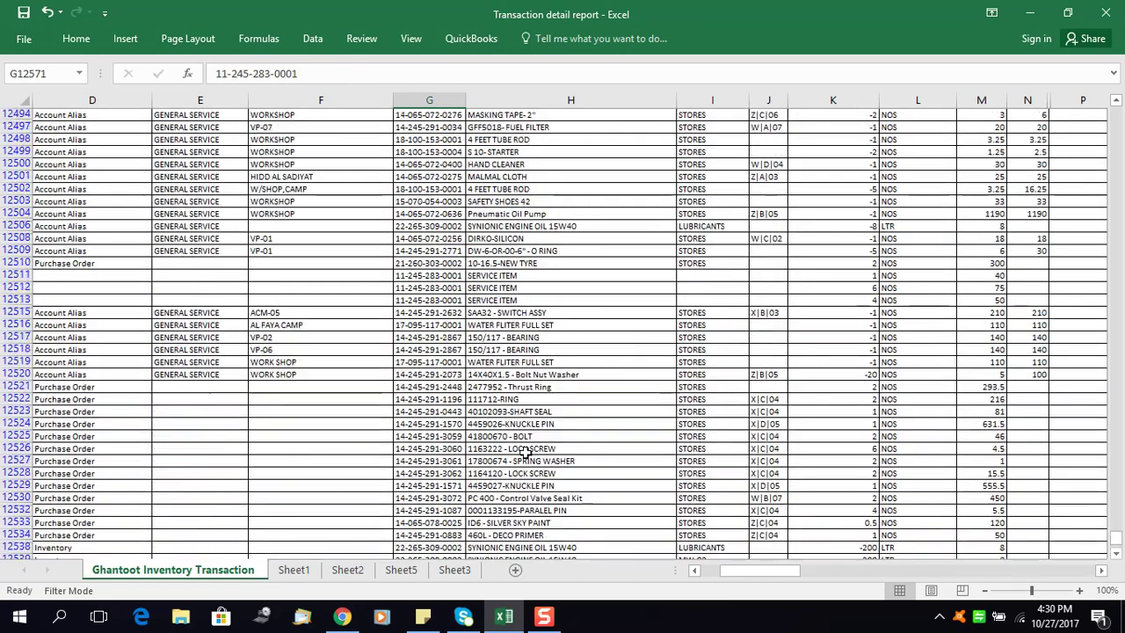
{"action": "scroll", "coordinate": [525, 452], "scroll_direction": "up", "scroll_amount": 20}
{"action": "left_click_drag", "start_coordinate": [1118, 541], "coordinate": [1117, 107]}
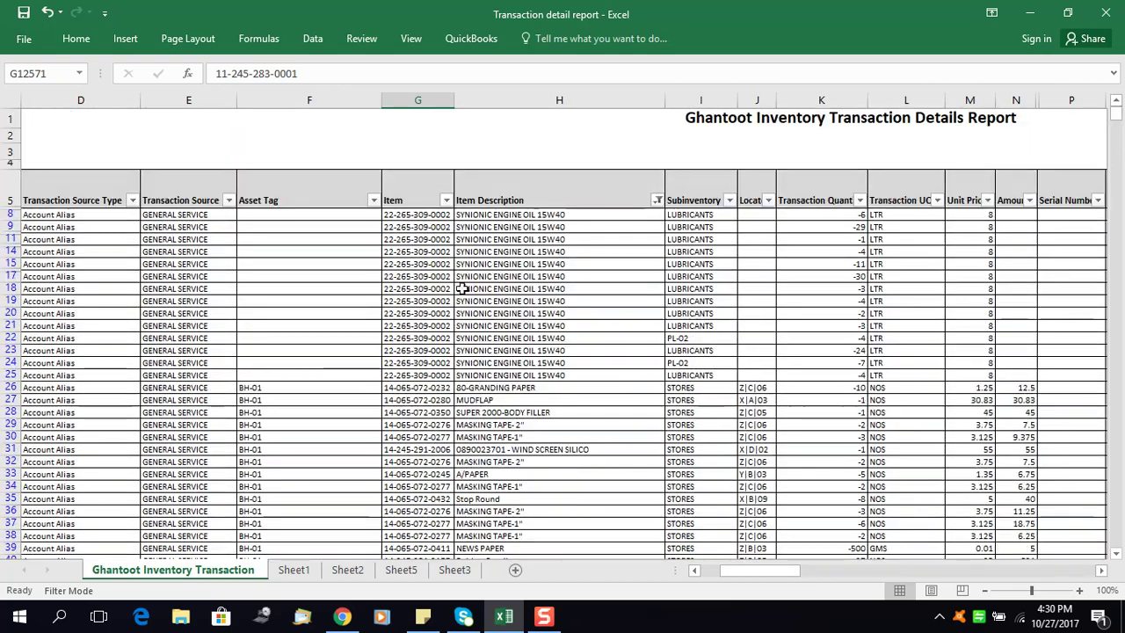
{"action": "left_click", "coordinate": [499, 226]}
{"action": "key", "text": "Right"}
{"action": "key", "text": "Right"}
{"action": "key", "text": "Right"}
{"action": "key", "text": "Right"}
{"action": "key", "text": "Right"}
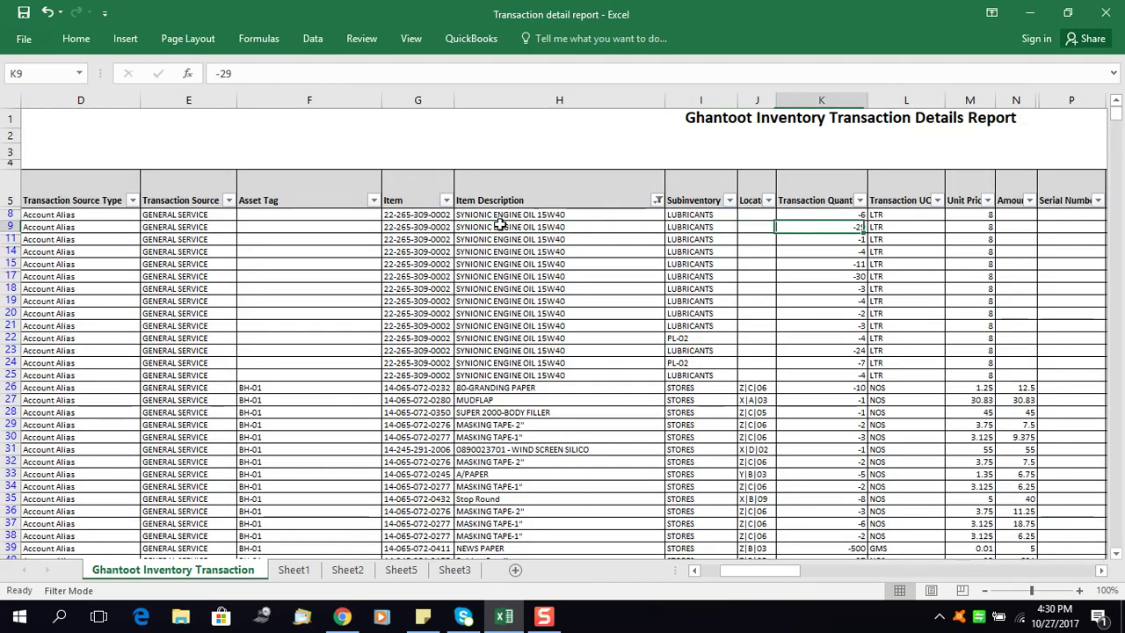
{"action": "key", "text": "Up"}
{"action": "key", "text": "Left"}
{"action": "key", "text": "Right"}
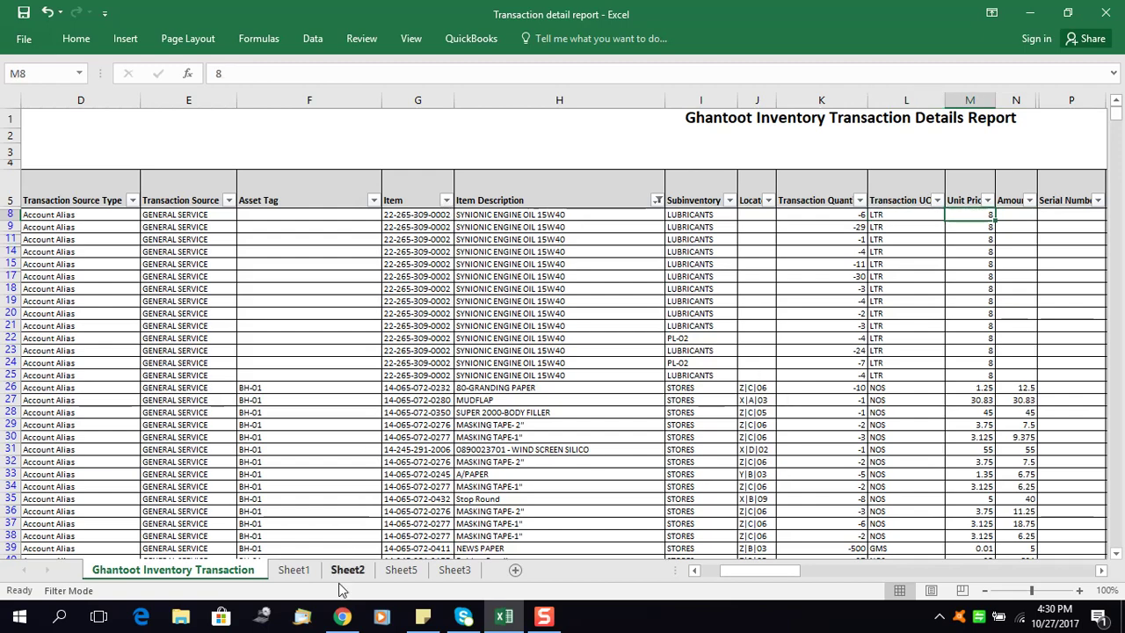
- Return to Sheet1 and compare the item code in C3 with the Price lookup formula in H3
{"action": "left_click", "coordinate": [294, 570]}
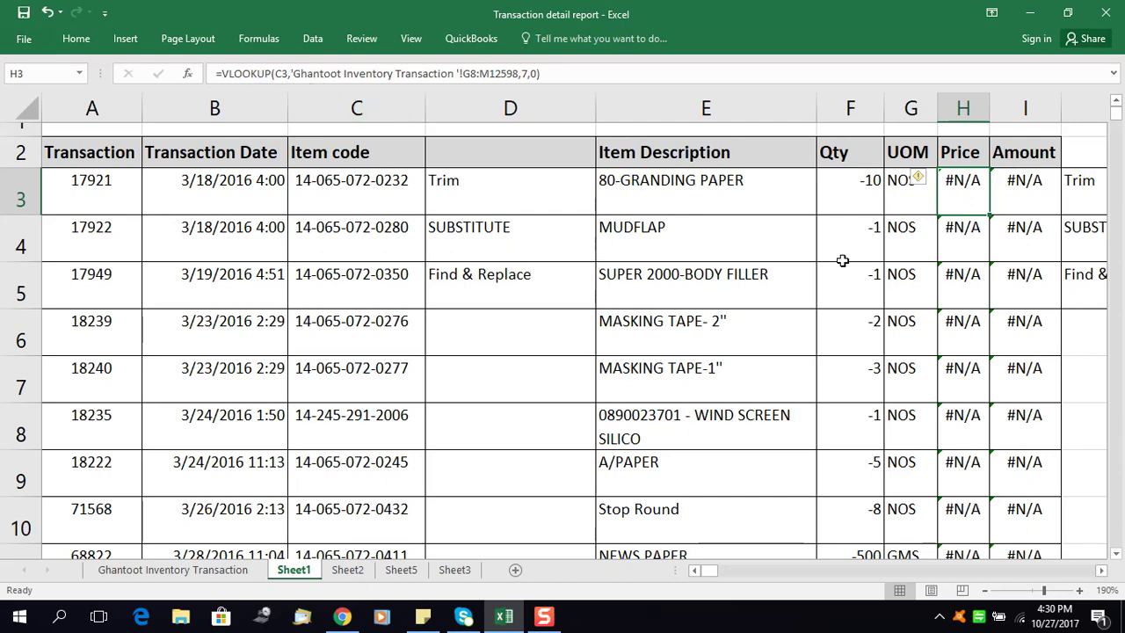
{"action": "left_click", "coordinate": [334, 187]}
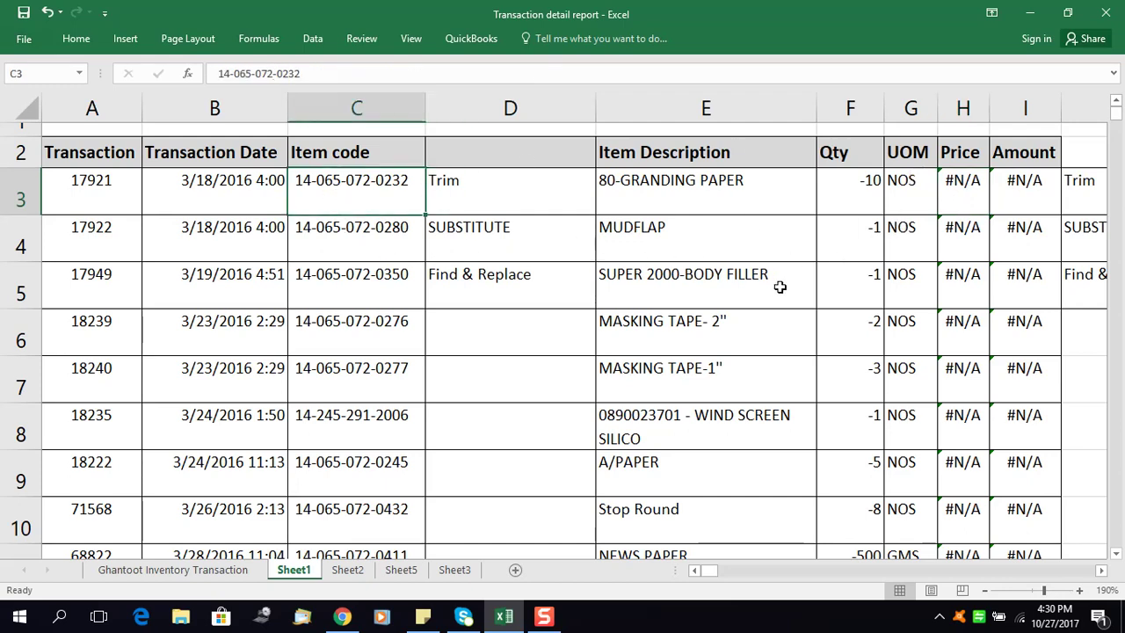
{"action": "left_click", "coordinate": [974, 180]}
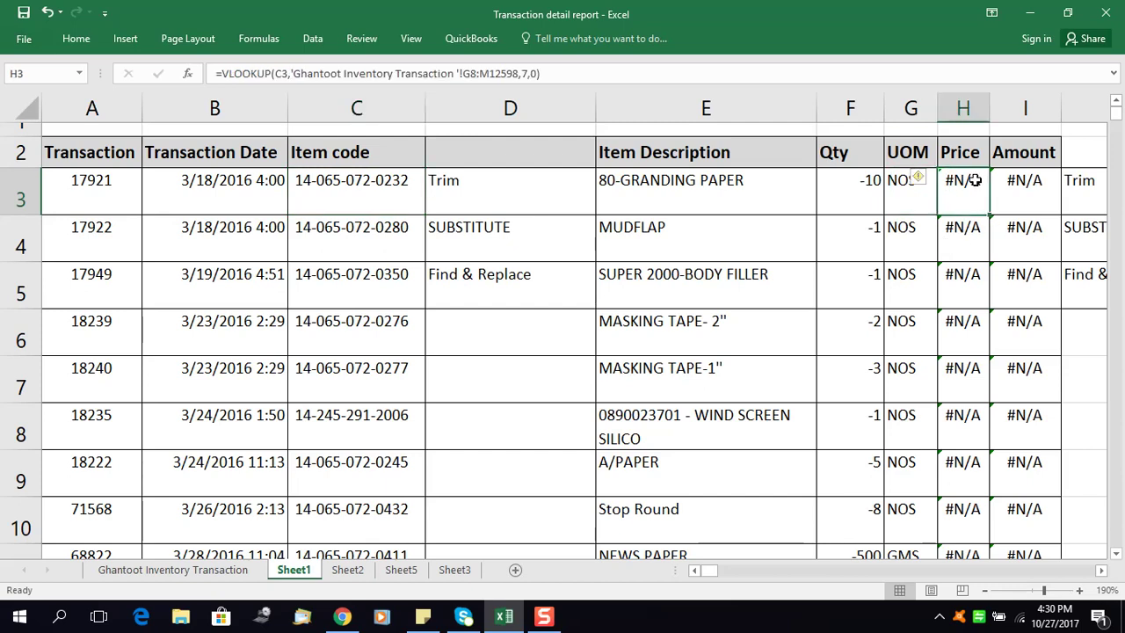
{"action": "left_click", "coordinate": [357, 191]}
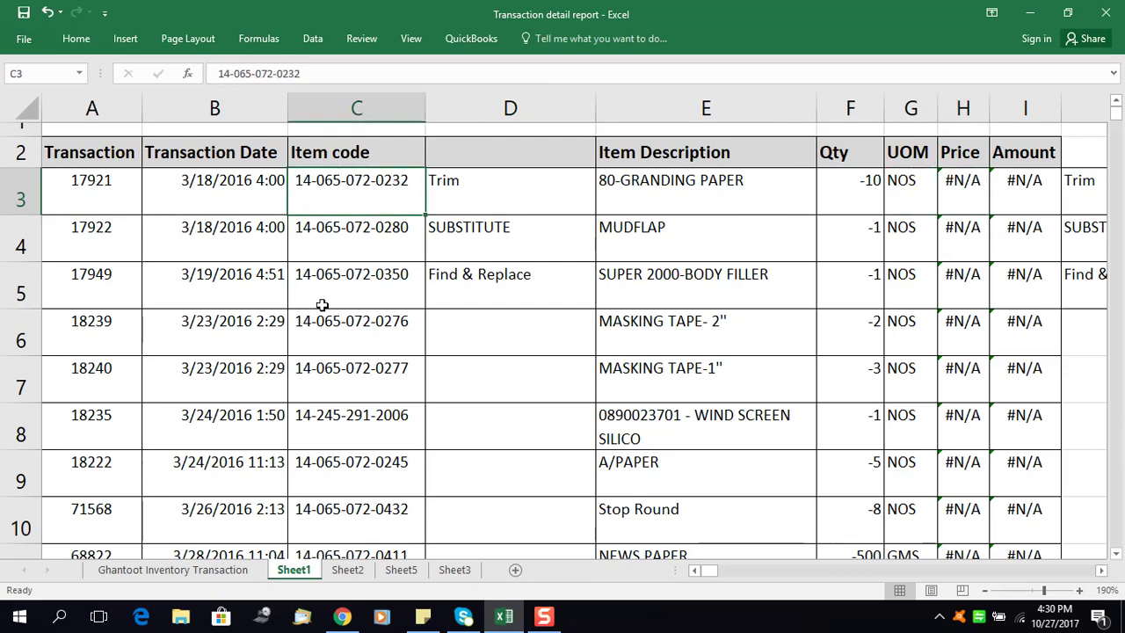
- Inspect the item code in G8 of the Ghantoot Inventory Transaction sheet character by character for extra spaces
{"action": "left_click", "coordinate": [217, 570]}
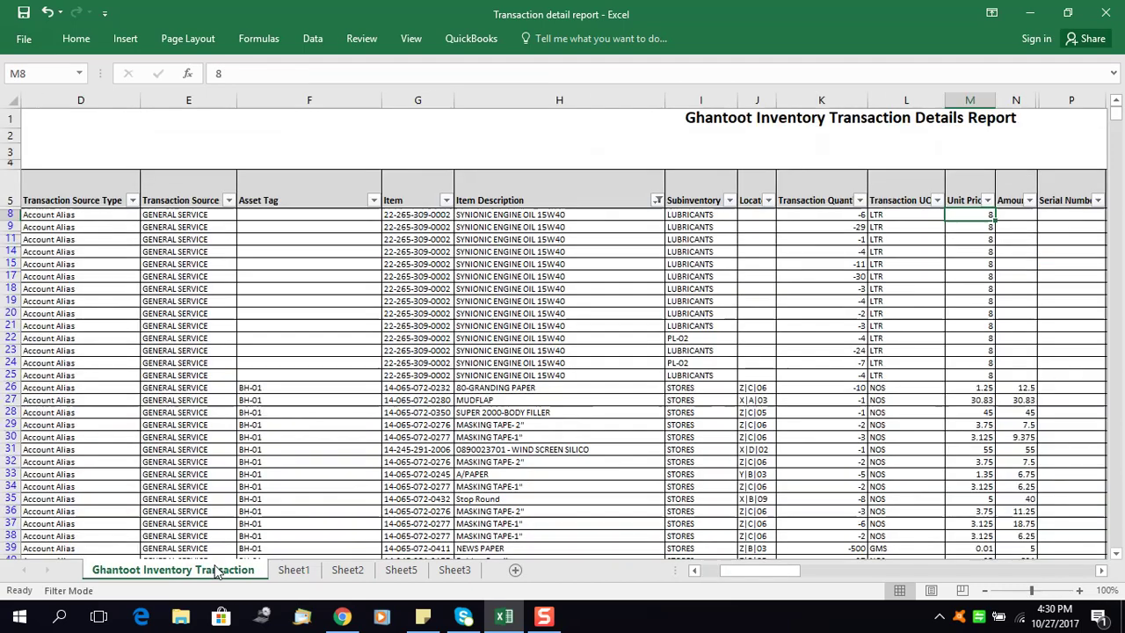
{"action": "left_click", "coordinate": [438, 238]}
{"action": "left_click", "coordinate": [420, 216]}
{"action": "key", "text": "F2"}
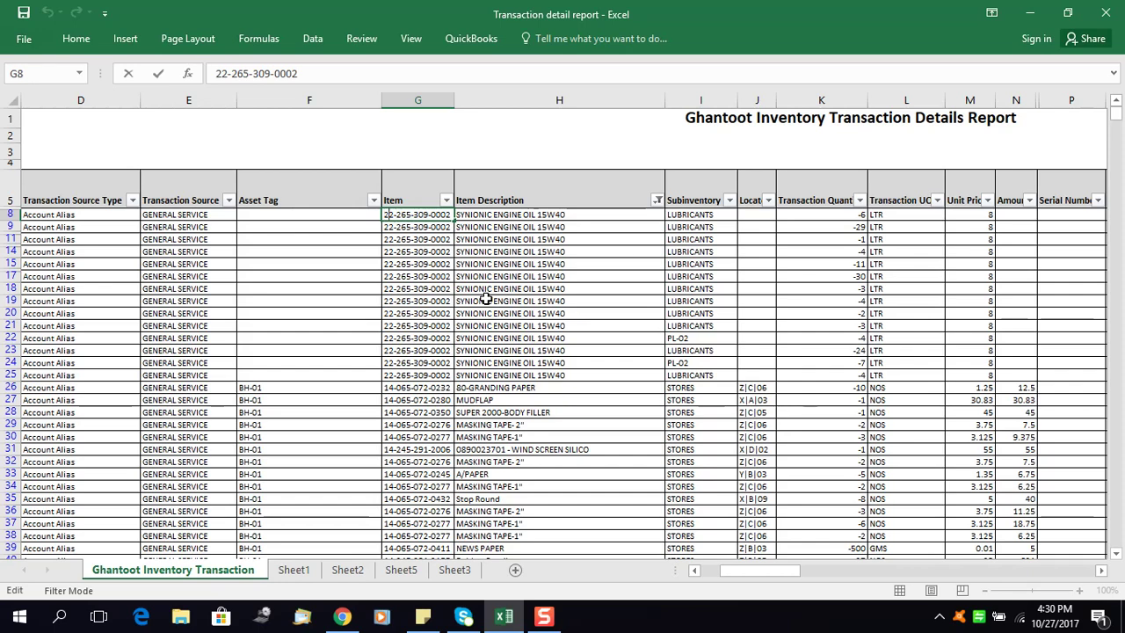
{"action": "key", "text": "Right"}
{"action": "key", "text": "Right"}
{"action": "key", "text": "Right"}
{"action": "key", "text": "Right"}
{"action": "key", "text": "Right"}
{"action": "key", "text": "Right"}
{"action": "key", "text": "Right"}
{"action": "key", "text": "Right"}
{"action": "key", "text": "Right"}
{"action": "key", "text": "Right"}
- Inspect the item code in C3 of Sheet1 character by character for extra spaces, leaving it unedited
{"action": "left_click", "coordinate": [293, 570]}
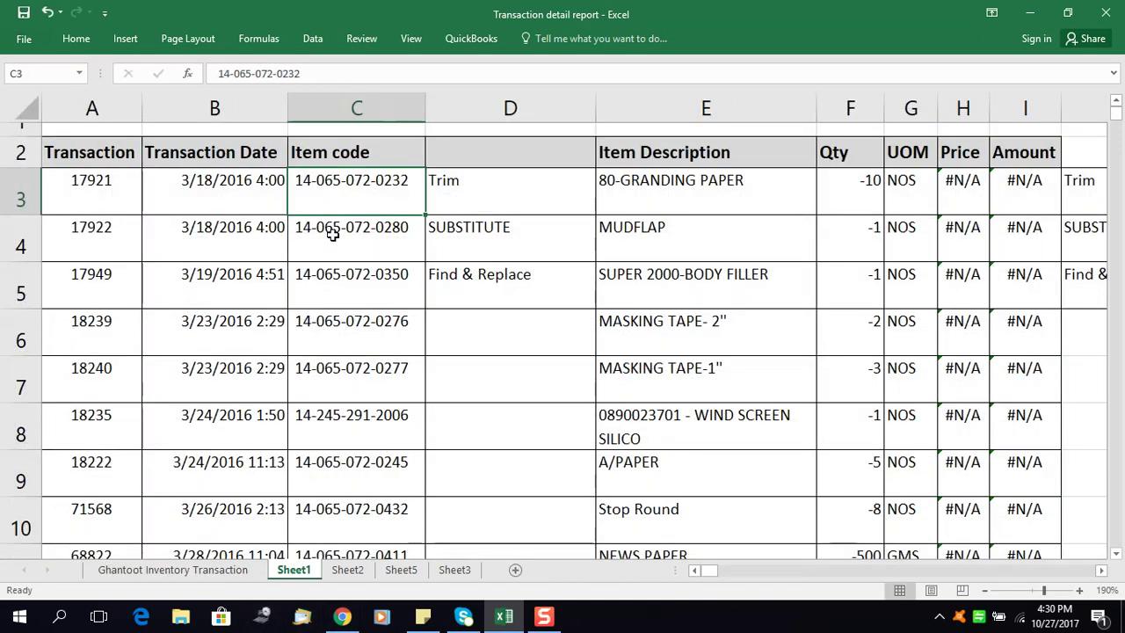
{"action": "double_click", "coordinate": [397, 209]}
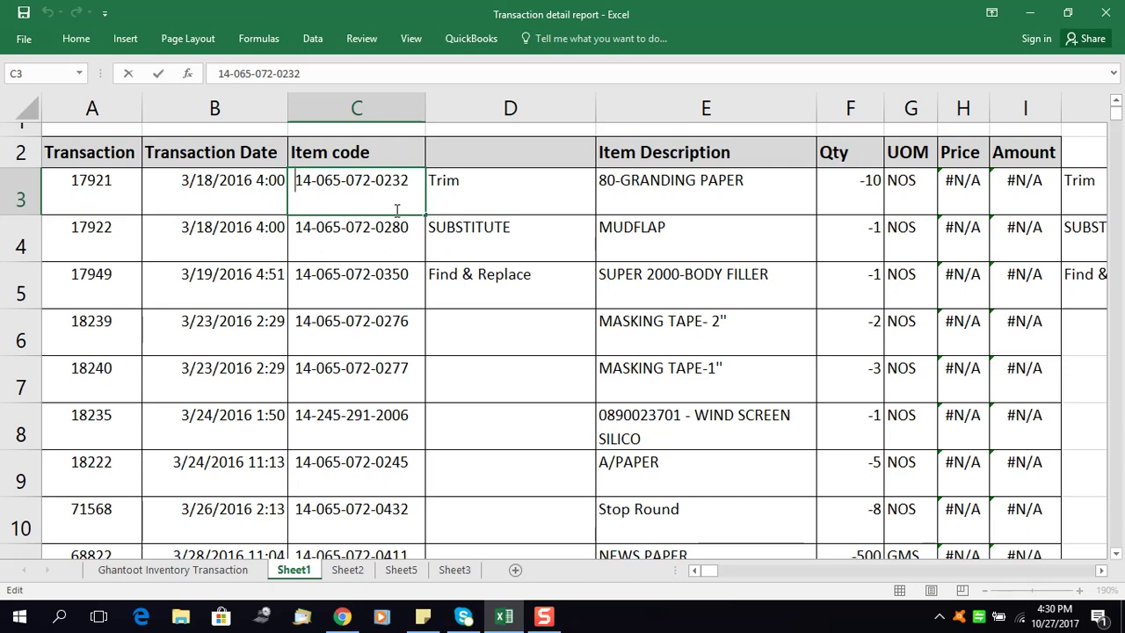
{"action": "key", "text": "Right"}
{"action": "key", "text": "Right"}
{"action": "key", "text": "Right"}
{"action": "key", "text": "Right"}
{"action": "key", "text": "Right"}
{"action": "key", "text": "Right"}
{"action": "key", "text": "Right"}
{"action": "key", "text": "Right"}
{"action": "key", "text": "Right"}
{"action": "key", "text": "Right"}
{"action": "key", "text": "Right"}
{"action": "key", "text": "Right"}
{"action": "key", "text": "Right"}
{"action": "key", "text": "Right"}
{"action": "key", "text": "Right"}
{"action": "key", "text": "Left"}
{"action": "key", "text": "Right"}
{"action": "key", "text": "Right"}
{"action": "key", "text": "Right"}
{"action": "key", "text": "Right"}
{"action": "key", "text": "Escape"}
{"action": "key", "text": "Right"}
{"action": "key", "text": "Left"}
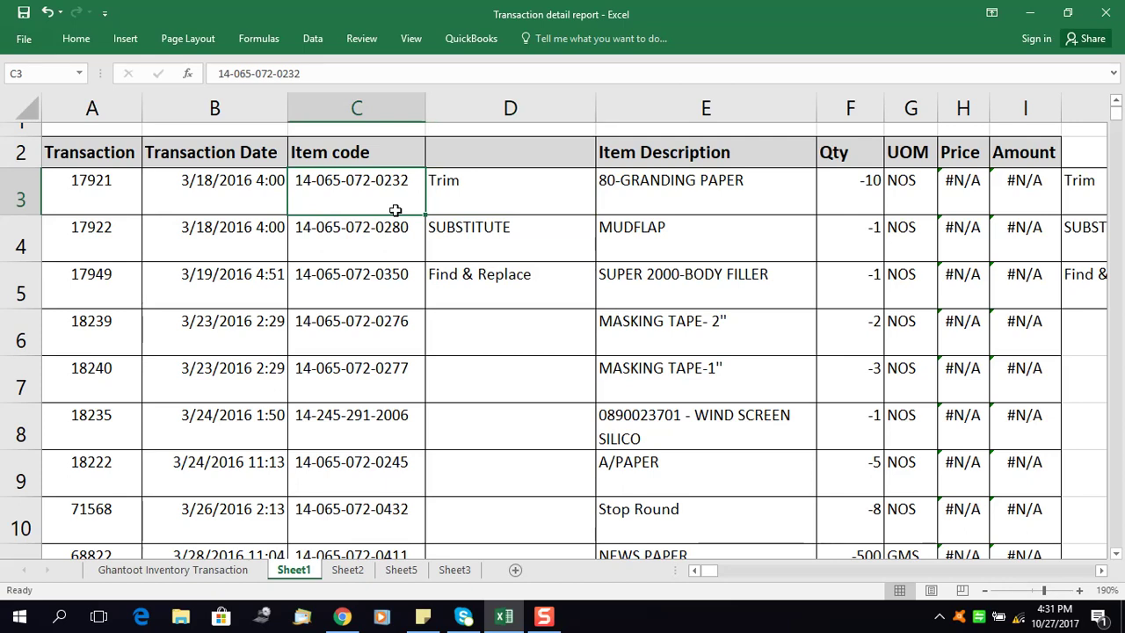
- Remove the leading space from the item code in C3 and check the Price lookup in H3
{"action": "key", "text": "F2"}
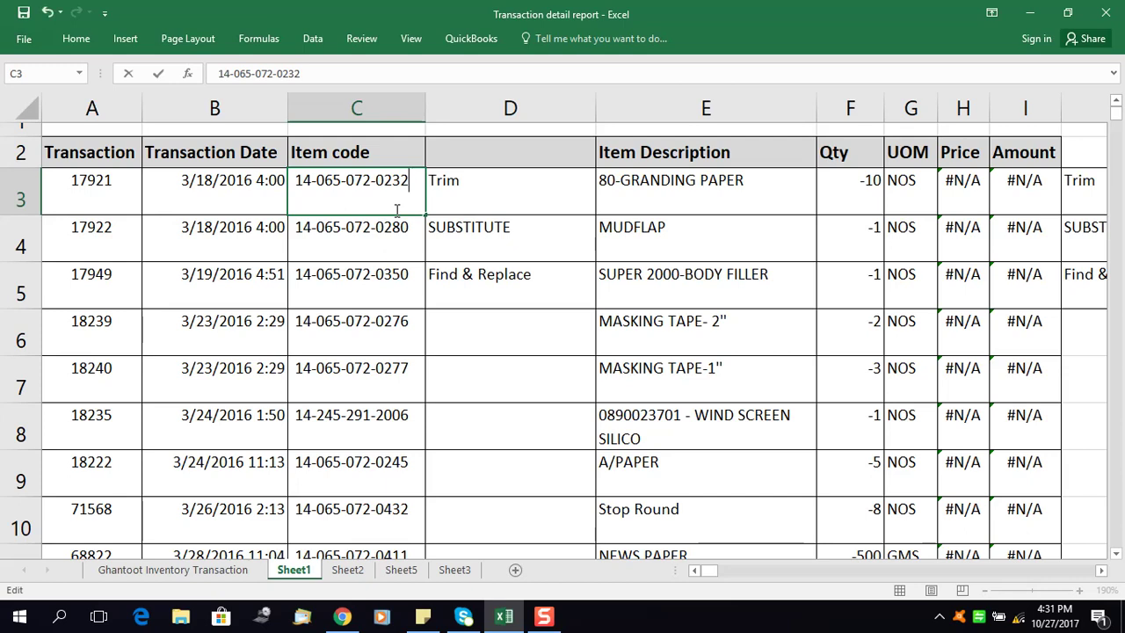
{"action": "key", "text": "Left"}
{"action": "key", "text": "Left"}
{"action": "key", "text": "Left"}
{"action": "key", "text": "Left"}
{"action": "key", "text": "Left"}
{"action": "key", "text": "Left"}
{"action": "key", "text": "Left"}
{"action": "key", "text": "Left"}
{"action": "key", "text": "Left"}
{"action": "key", "text": "Left"}
{"action": "key", "text": "Left"}
{"action": "key", "text": "Left"}
{"action": "key", "text": "Left"}
{"action": "key", "text": "Left"}
{"action": "key", "text": "Left"}
{"action": "key", "text": "BackSpace"}
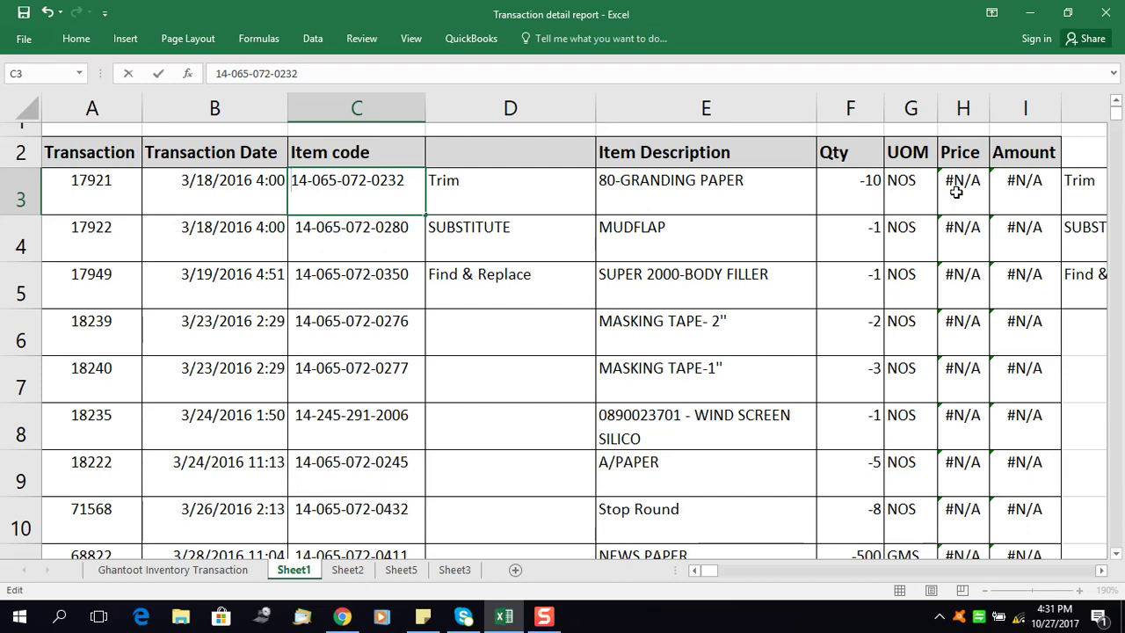
{"action": "key", "text": "Return"}
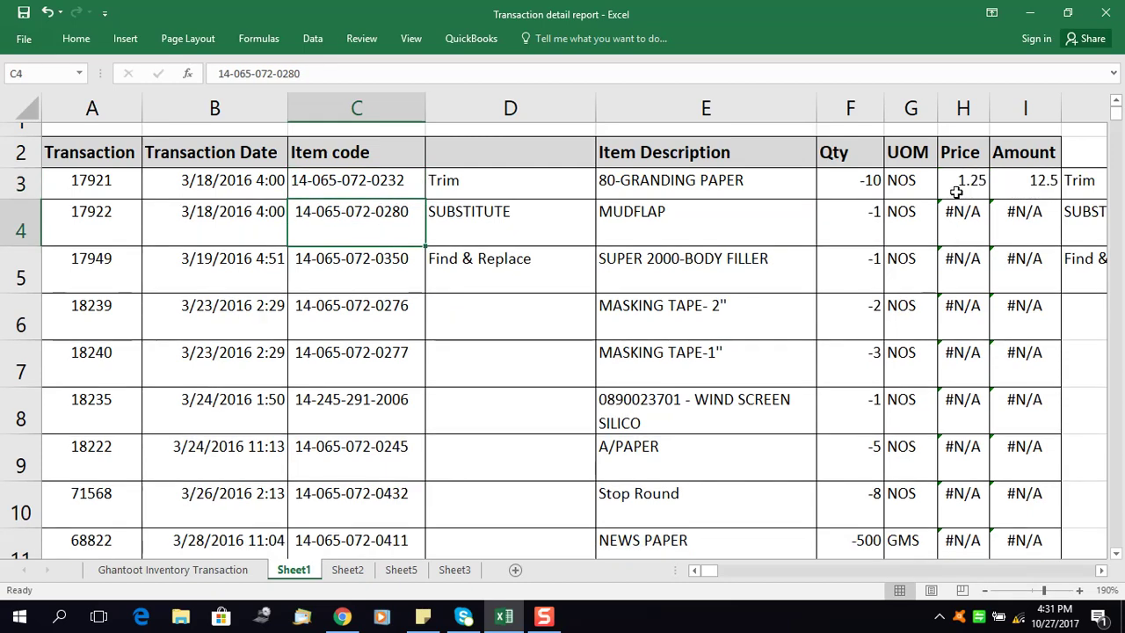
{"action": "left_click", "coordinate": [957, 192]}
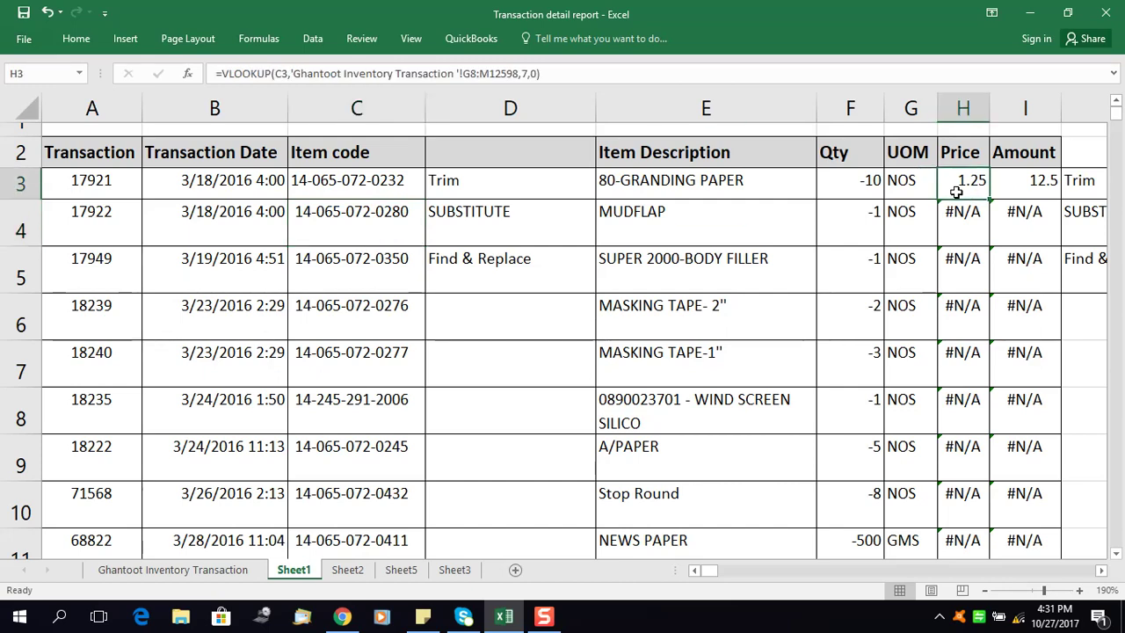
- Widen column C slightly and select the cleaned item code in C3
{"action": "left_click", "coordinate": [386, 192]}
{"action": "left_click_drag", "start_coordinate": [426, 97], "coordinate": [444, 104]}
{"action": "left_click", "coordinate": [411, 210]}
{"action": "left_click", "coordinate": [410, 189]}
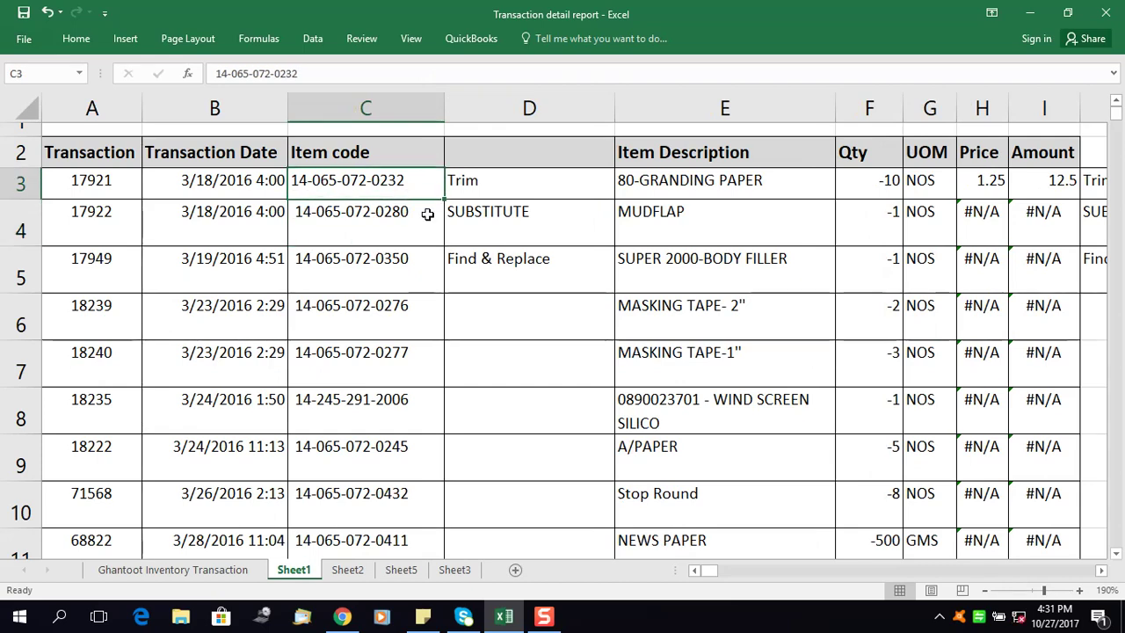
- Undo the widening of column C and the leading-space removal in C3, and recheck the Price lookup in H3
{"action": "key", "text": "ctrl+z"}
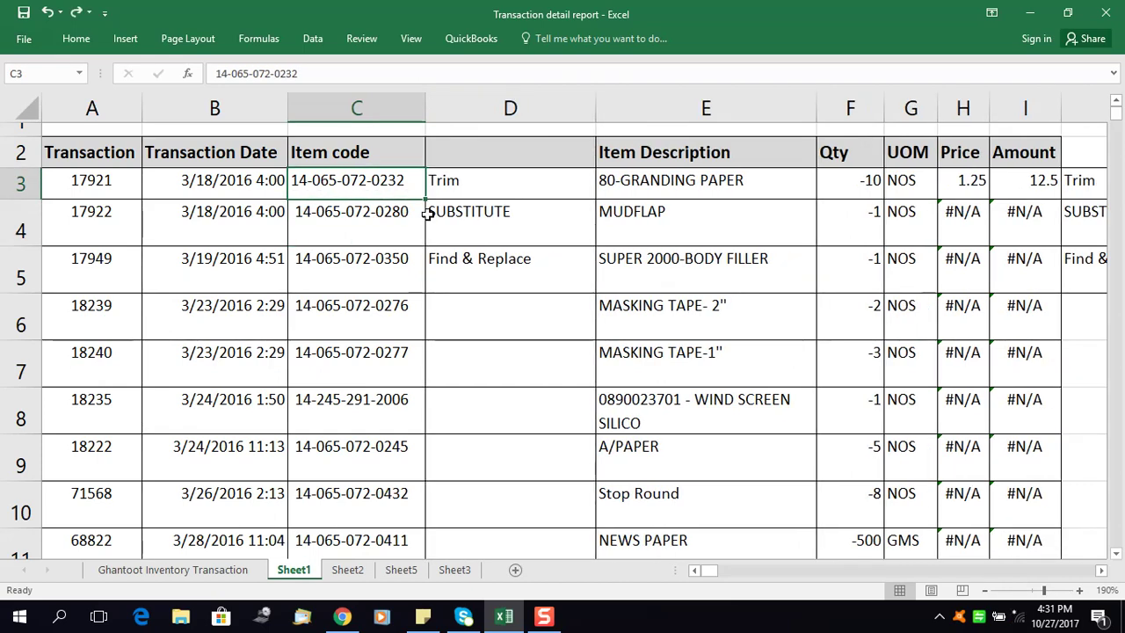
{"action": "key", "text": "ctrl+z"}
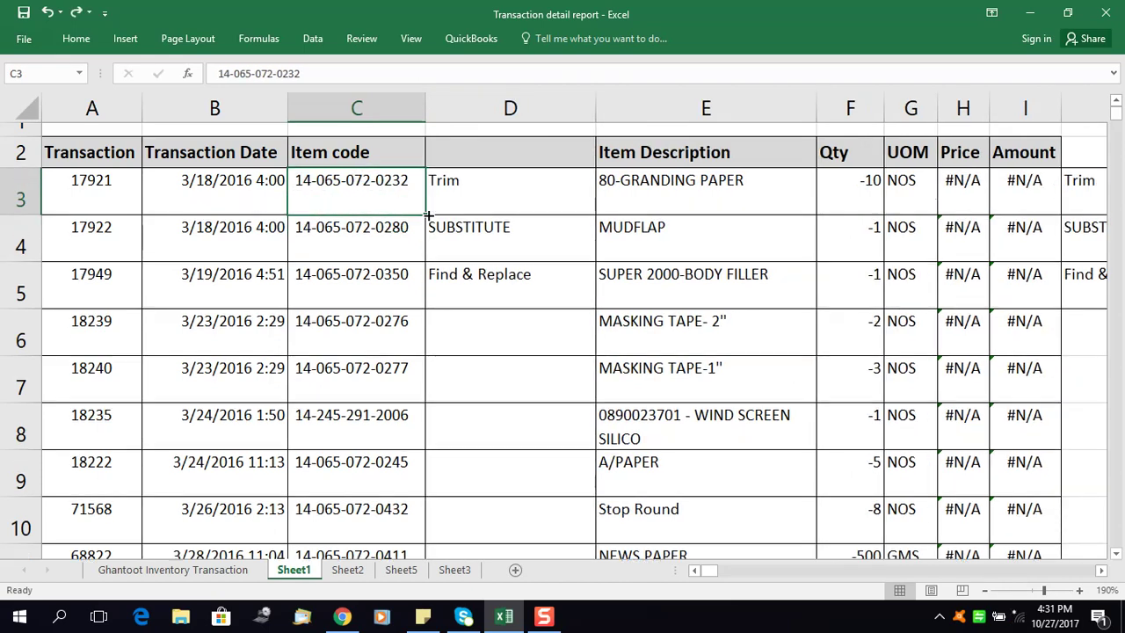
{"action": "left_click", "coordinate": [979, 183]}
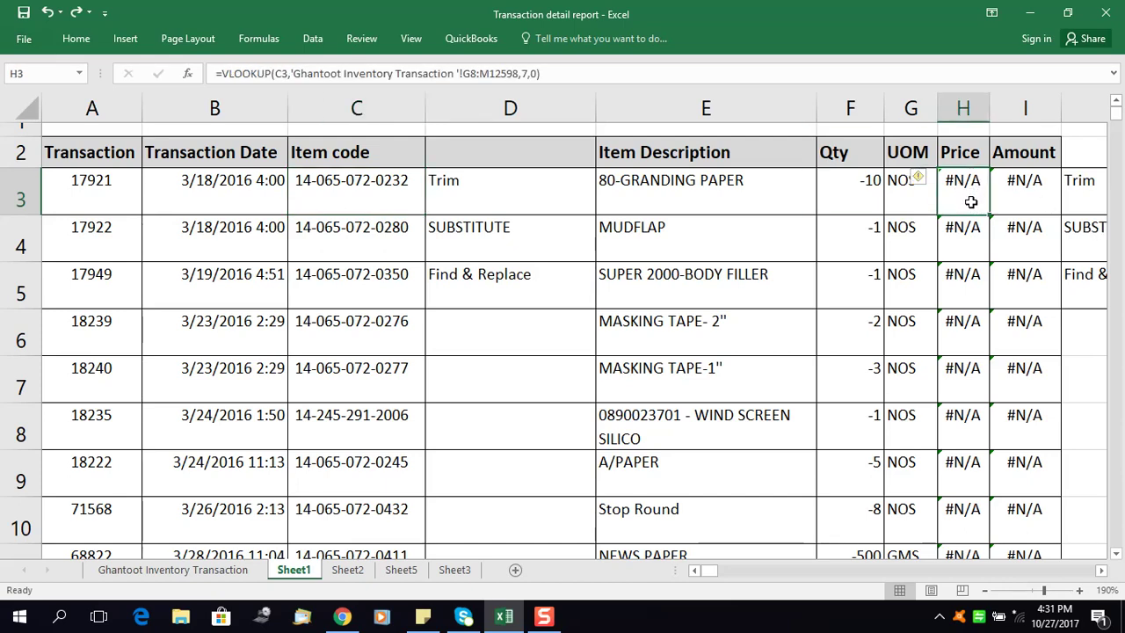
{"action": "left_click", "coordinate": [400, 195]}
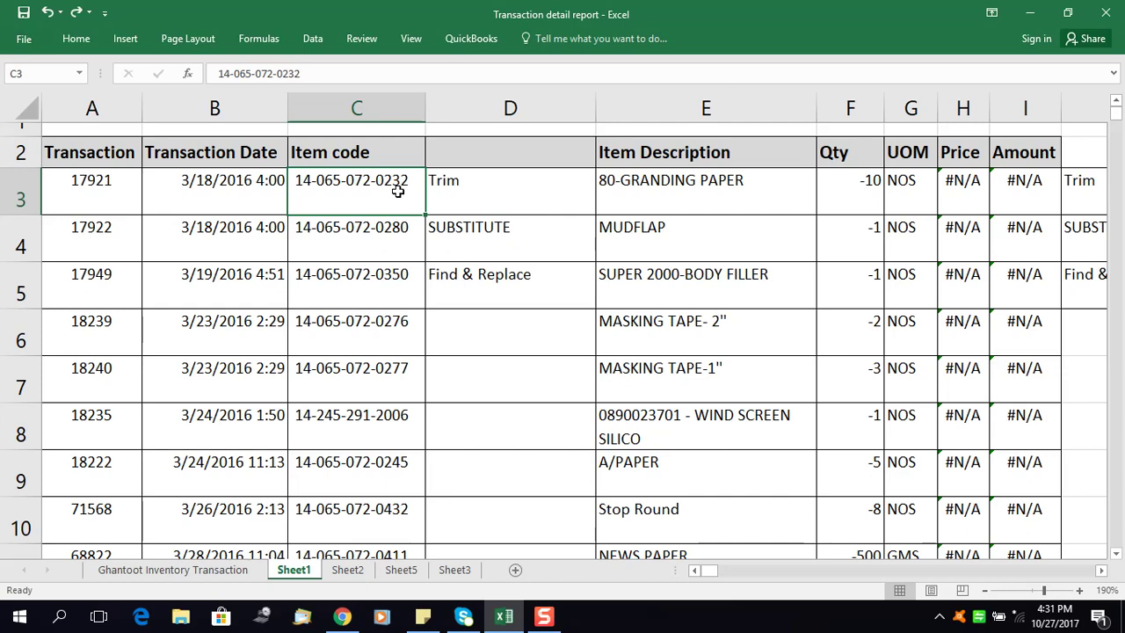
- Clear the method labels Trim, SUBSTITUTE and Find & Replace from D3:D5
{"action": "left_click", "coordinate": [455, 190]}
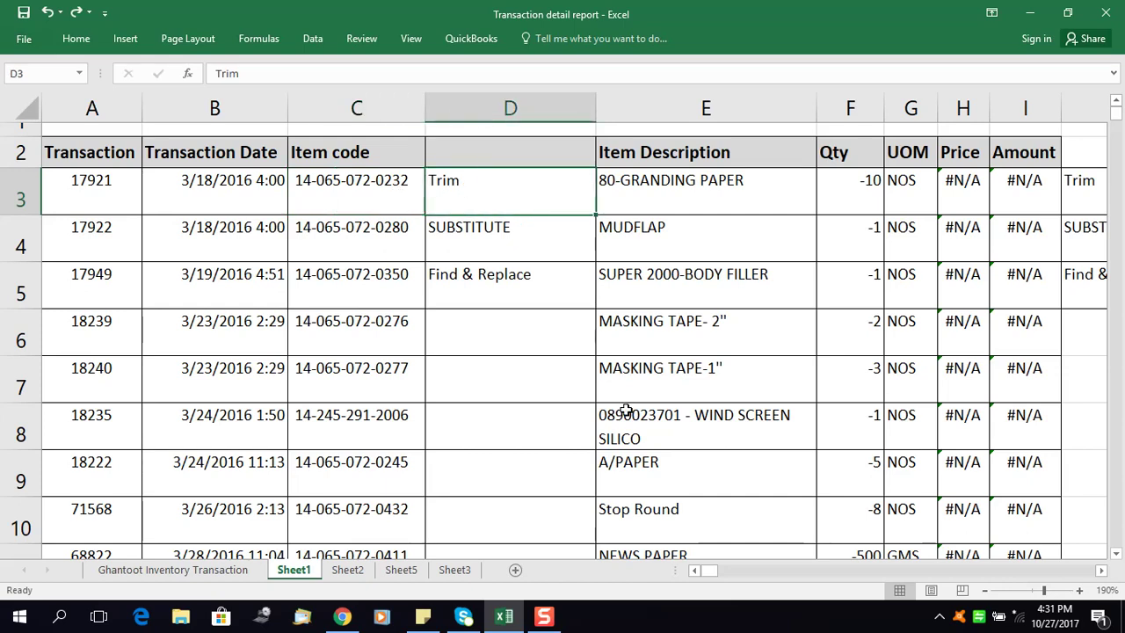
{"action": "key", "text": "Left"}
{"action": "key", "text": "Right"}
{"action": "key", "text": "Left"}
{"action": "key", "text": "Right"}
{"action": "key", "text": "Down"}
{"action": "key", "text": "shift+Down"}
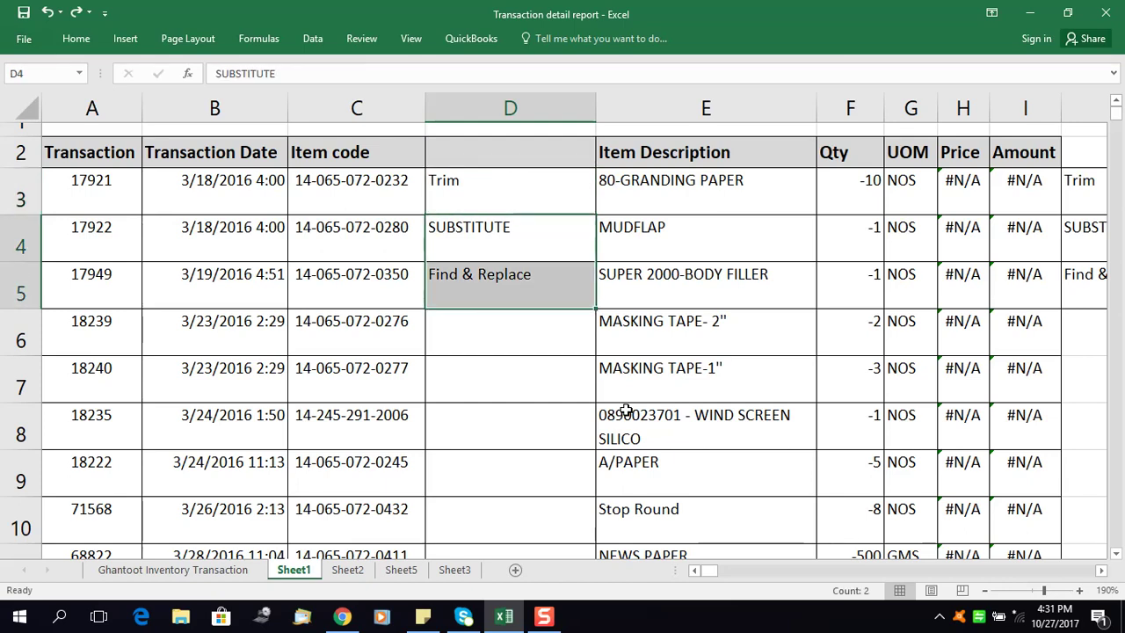
{"action": "key", "text": "Delete"}
{"action": "key", "text": "Up"}
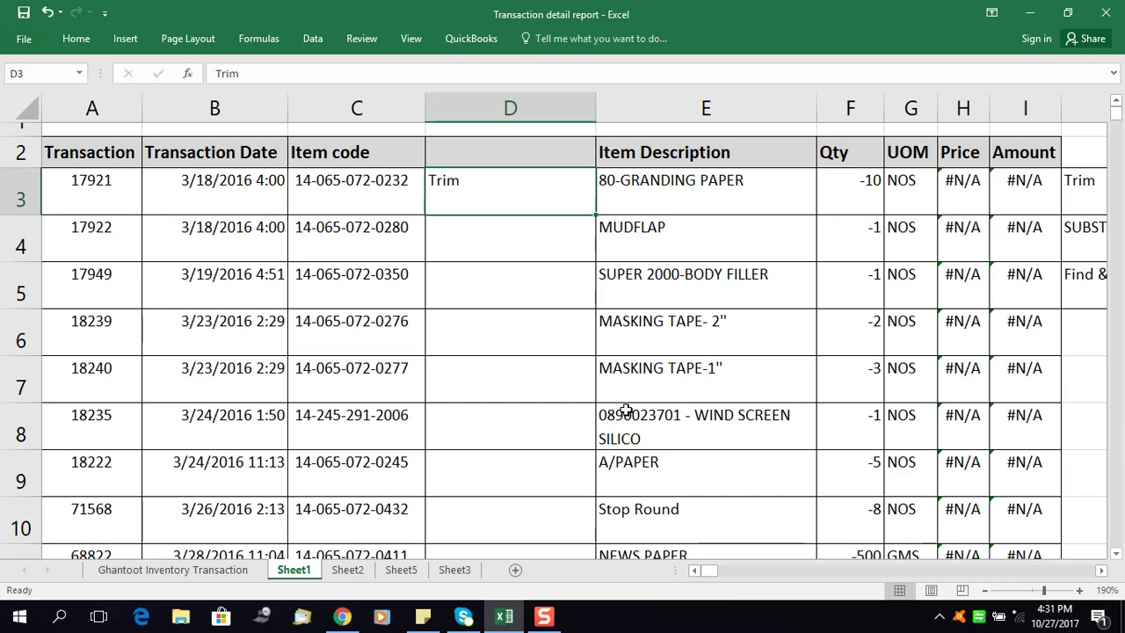
{"action": "key", "text": "Delete"}
- Enter the formula =TRIM(C3) in D3 to strip extra spaces from the item code
{"action": "key", "text": "Left"}
{"action": "key", "text": "Right"}
{"action": "key", "text": "Left"}
{"action": "key", "text": "Right"}
{"action": "type", "text": "="}
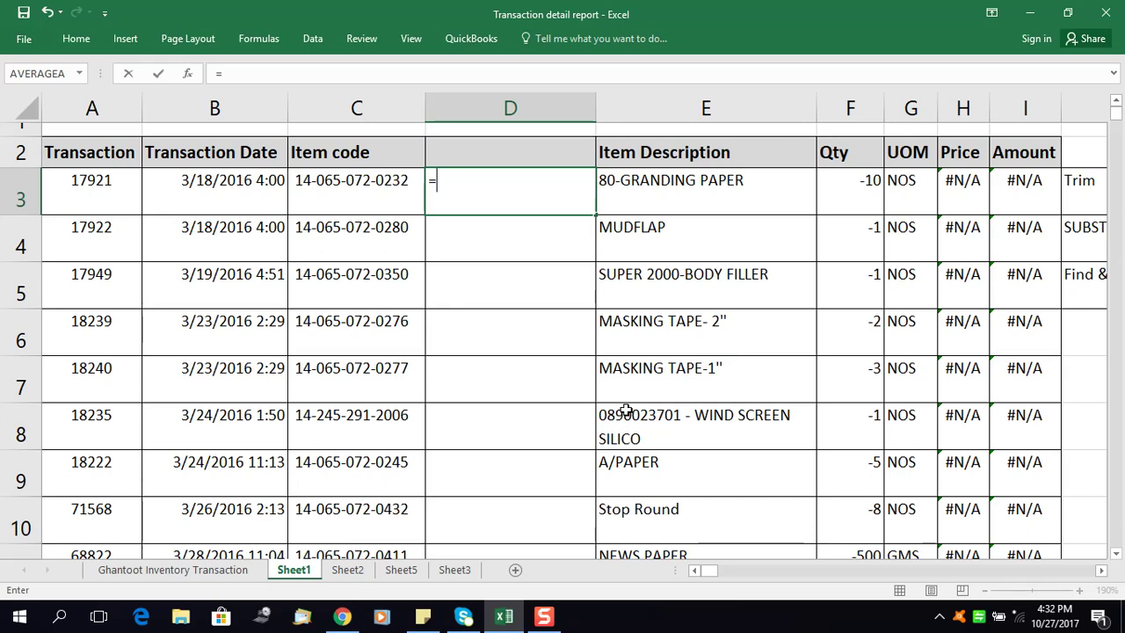
{"action": "type", "text": "tri"}
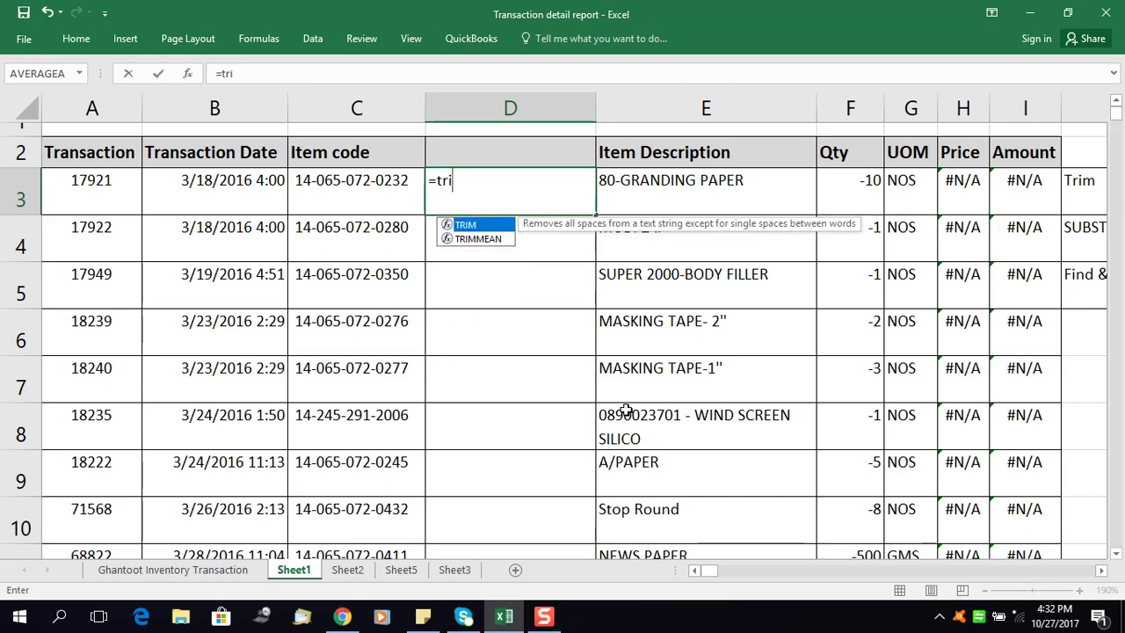
{"action": "type", "text": "m"}
{"action": "key", "text": "Tab"}
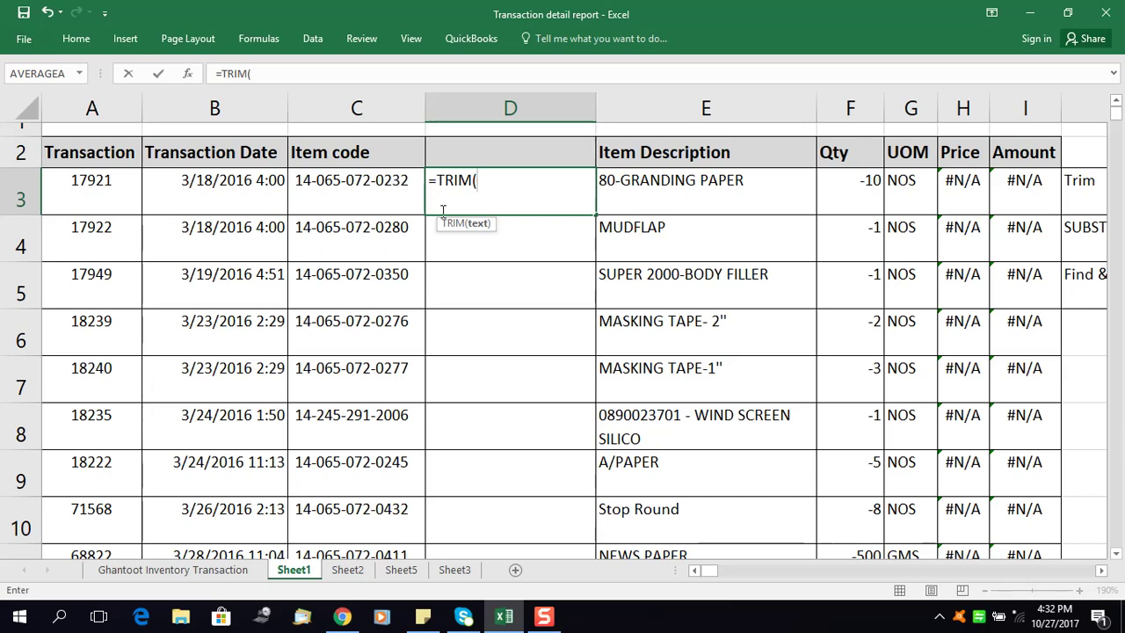
{"action": "left_click", "coordinate": [362, 188]}
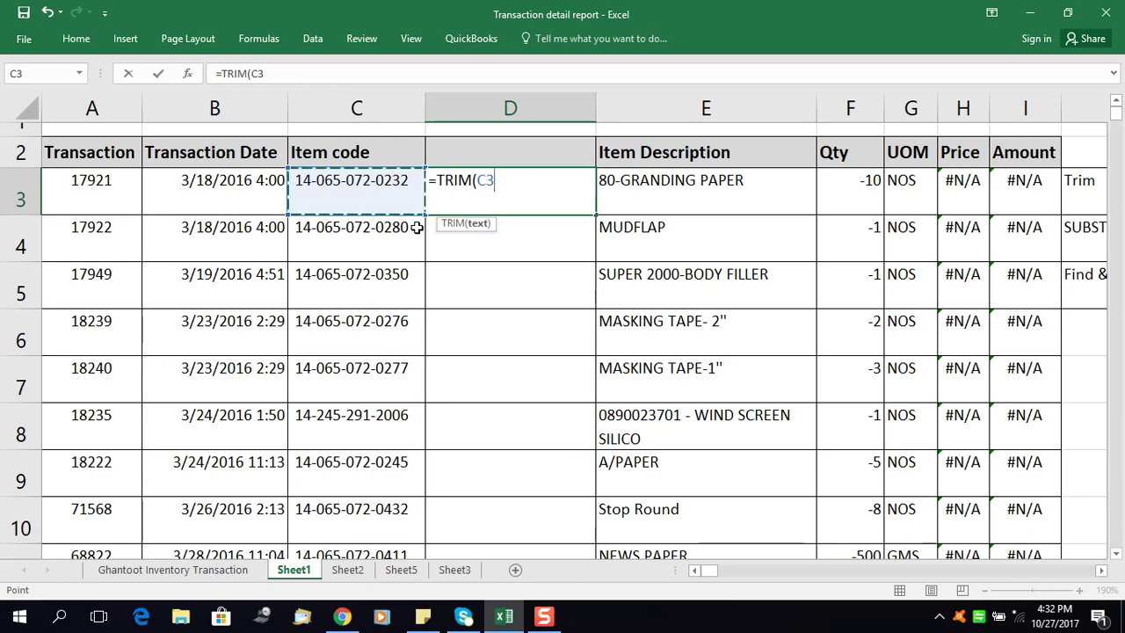
{"action": "type", "text": ")"}
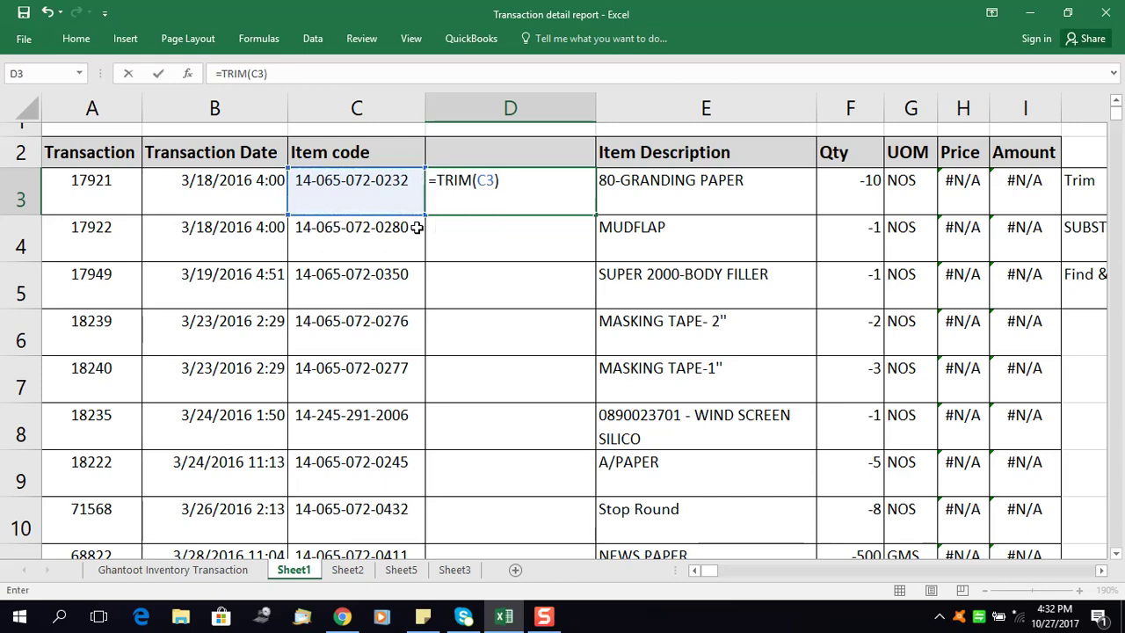
{"action": "key", "text": "Return"}
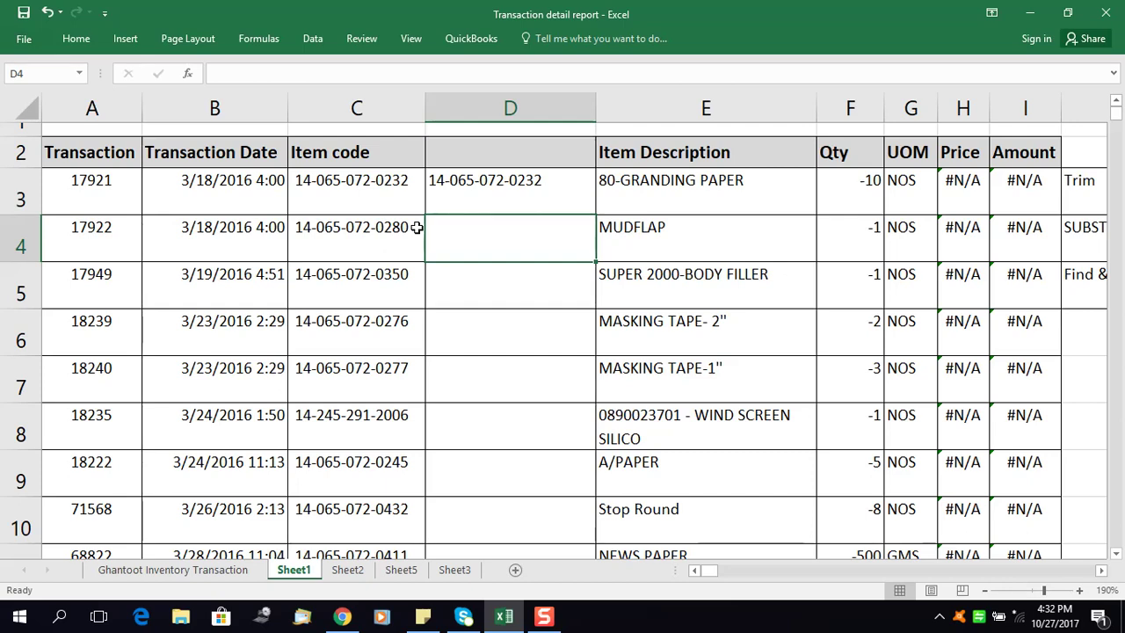
- Fill the TRIM formula from D3 down column D to the last data row and look over the filled codes
{"action": "key", "text": "Up"}
{"action": "key", "text": "Down"}
{"action": "key", "text": "Up"}
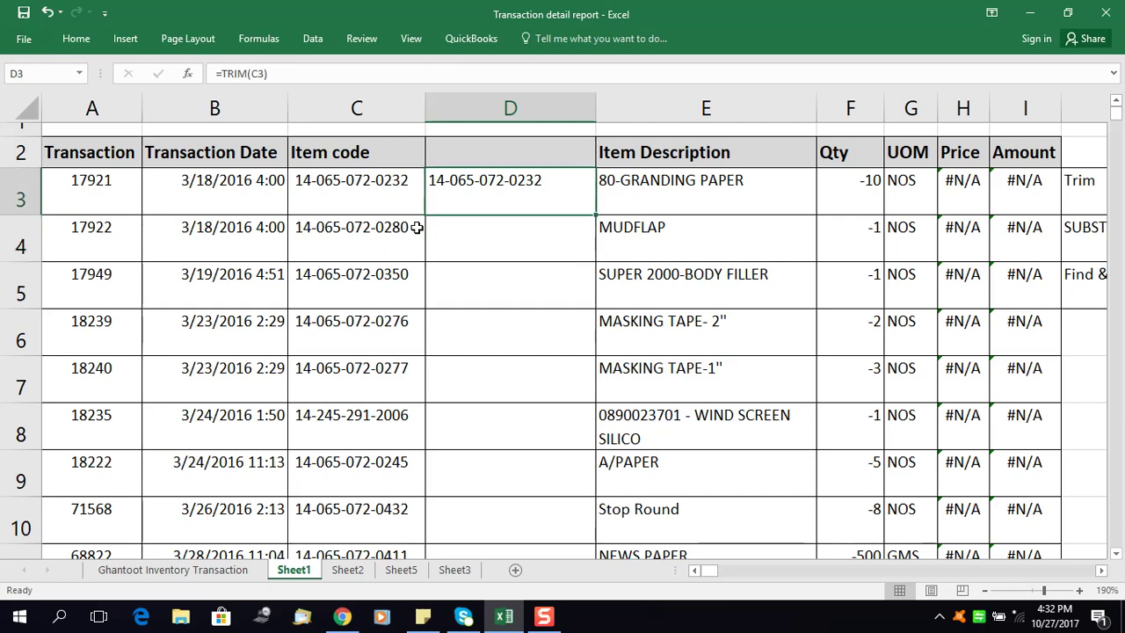
{"action": "key", "text": "Left"}
{"action": "key", "text": "Right"}
{"action": "key", "text": "Left"}
{"action": "key", "text": "Right"}
{"action": "double_click", "coordinate": [595, 215]}
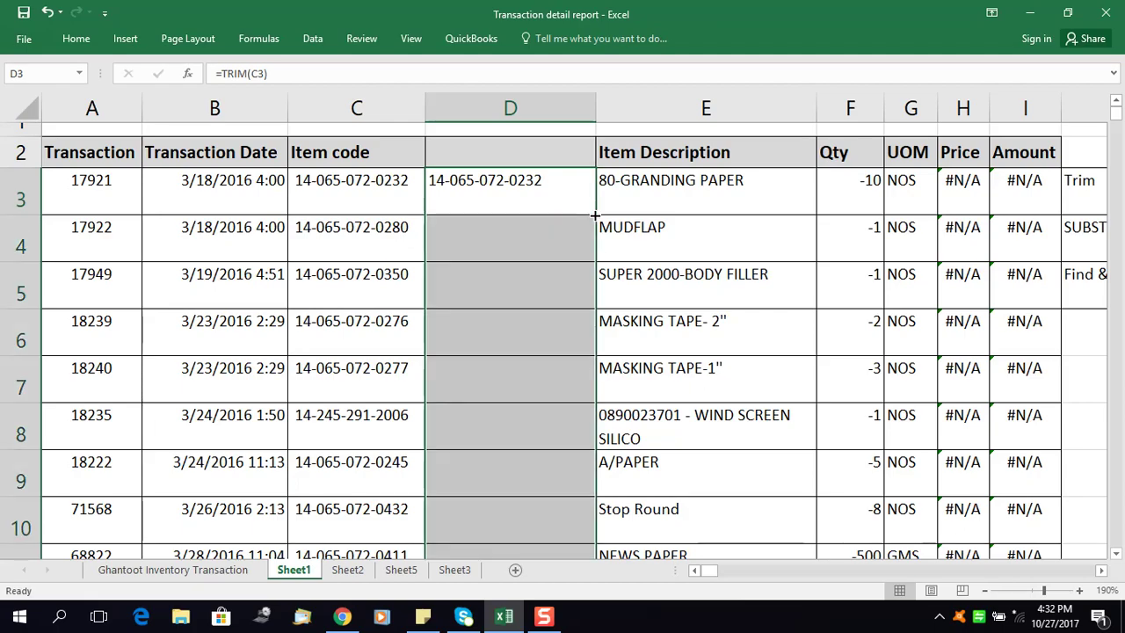
{"action": "scroll", "coordinate": [499, 282], "scroll_direction": "down", "scroll_amount": 1}
{"action": "scroll", "coordinate": [499, 283], "scroll_direction": "down", "scroll_amount": 20}
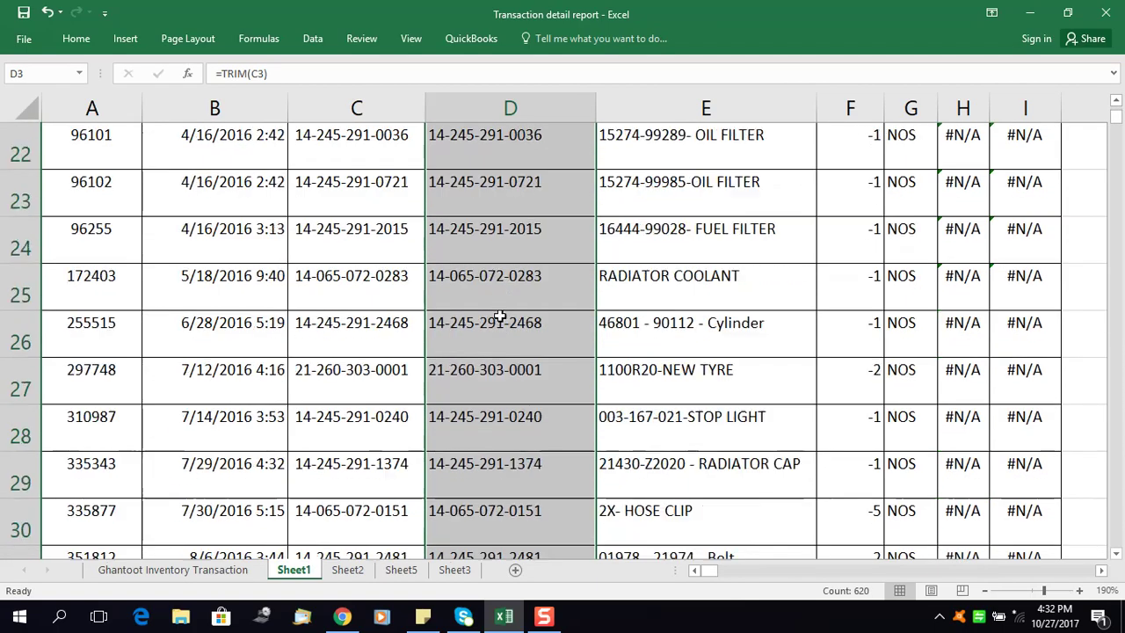
{"action": "scroll", "coordinate": [510, 337], "scroll_direction": "down", "scroll_amount": 18}
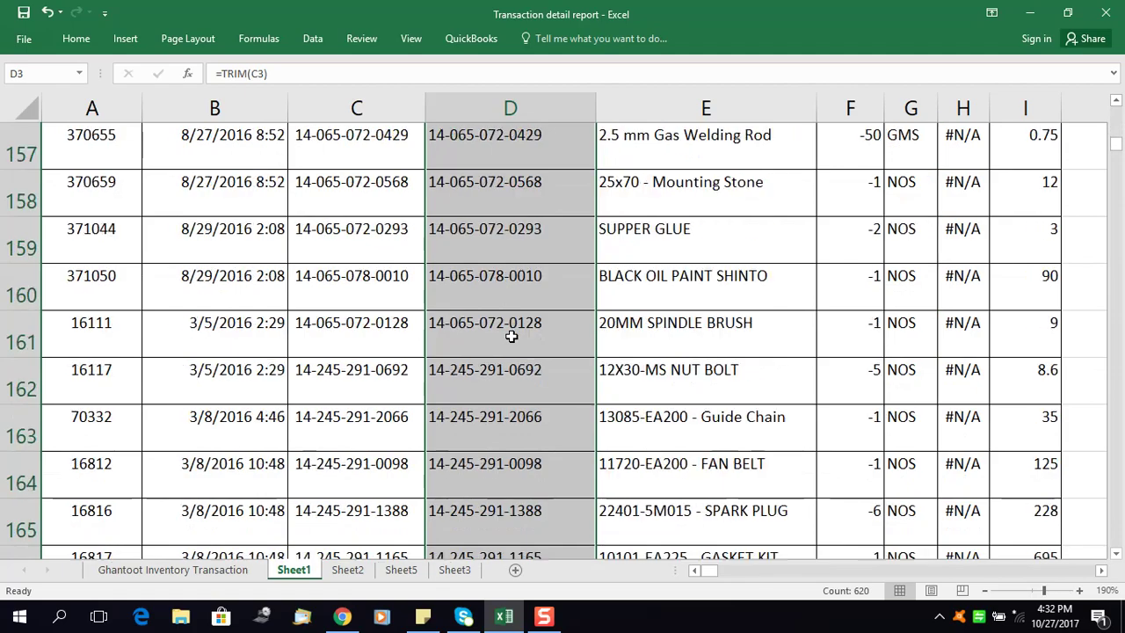
{"action": "scroll", "coordinate": [510, 334], "scroll_direction": "up", "scroll_amount": 20}
{"action": "scroll", "coordinate": [509, 332], "scroll_direction": "up", "scroll_amount": 20}
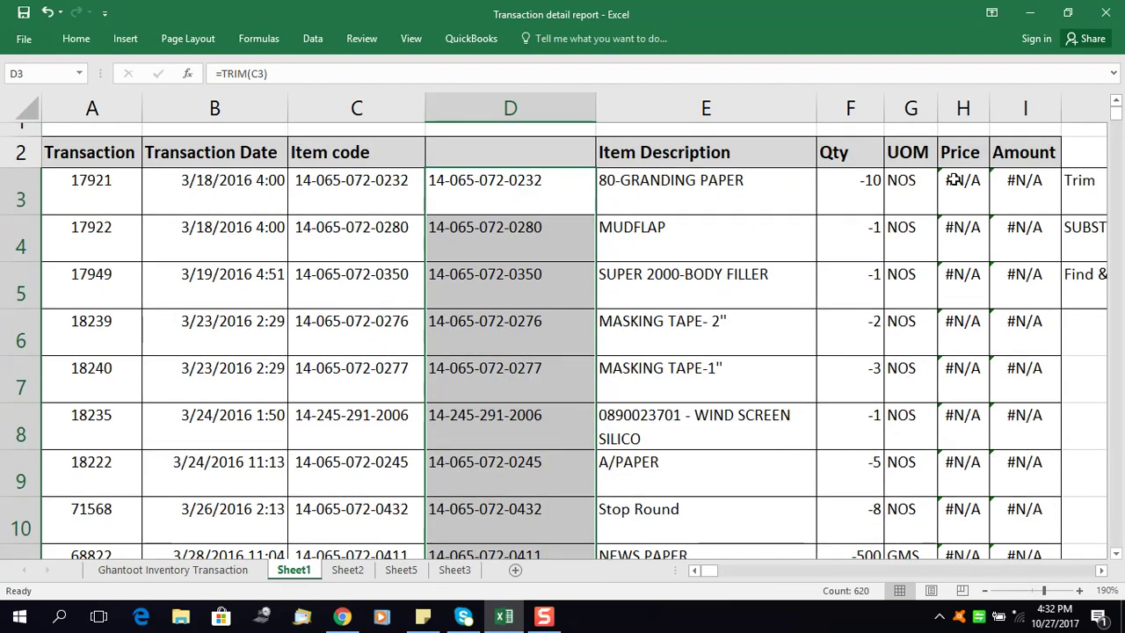
{"action": "double_click", "coordinate": [982, 182]}
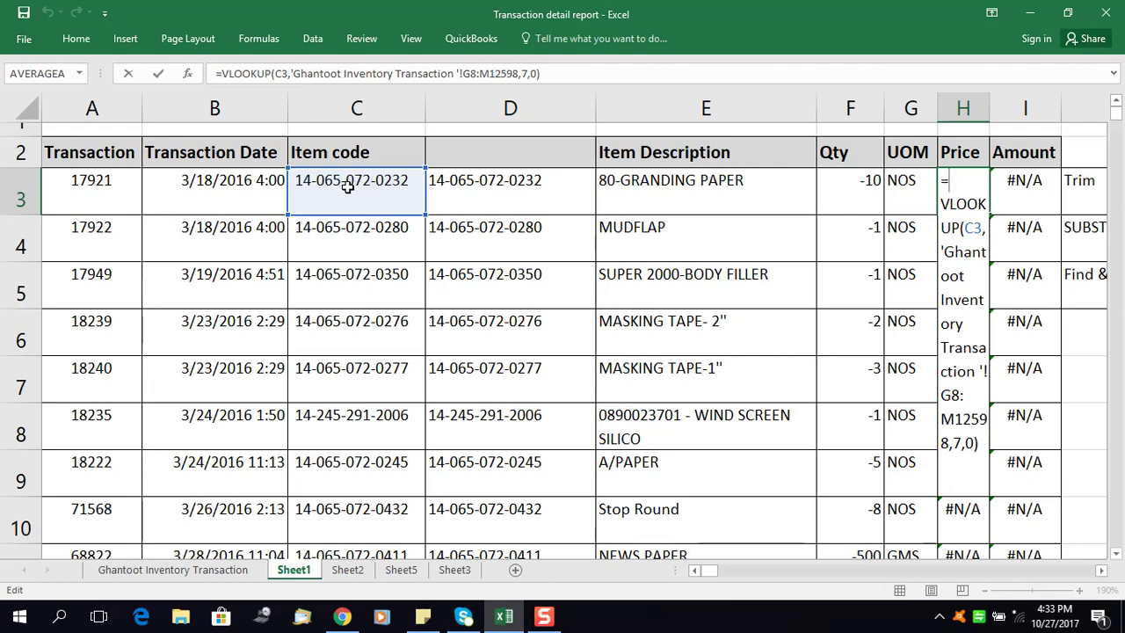
{"action": "left_click", "coordinate": [497, 181]}
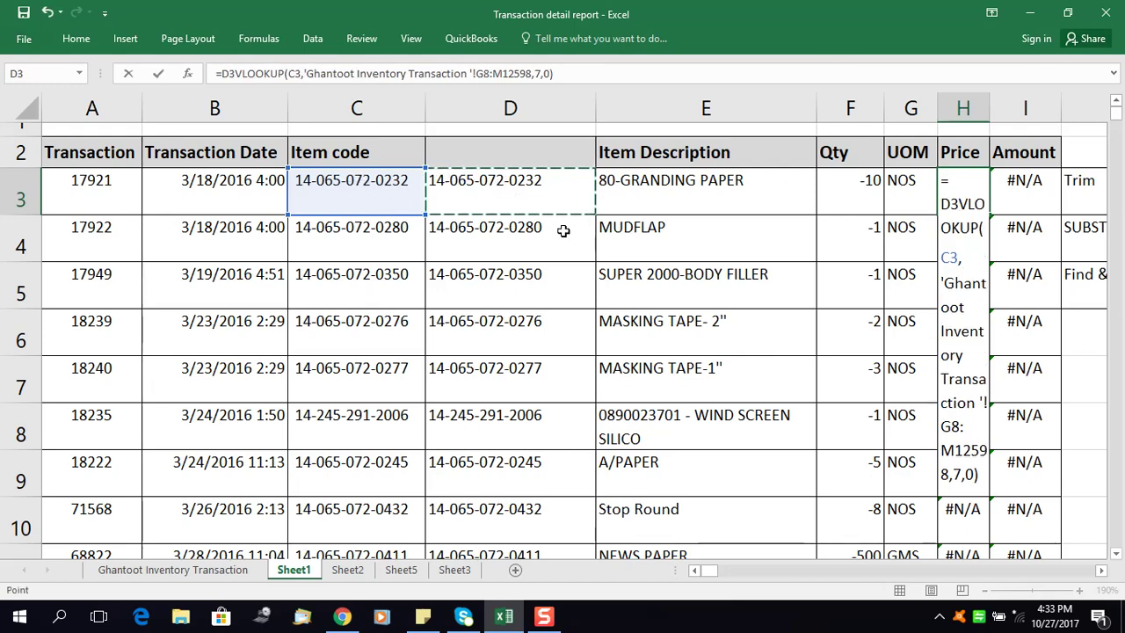
{"action": "key", "text": "Escape"}
- Copy the trimmed codes from D3:D622 and paste them as values only over the item codes starting at C3
{"action": "left_click", "coordinate": [535, 187]}
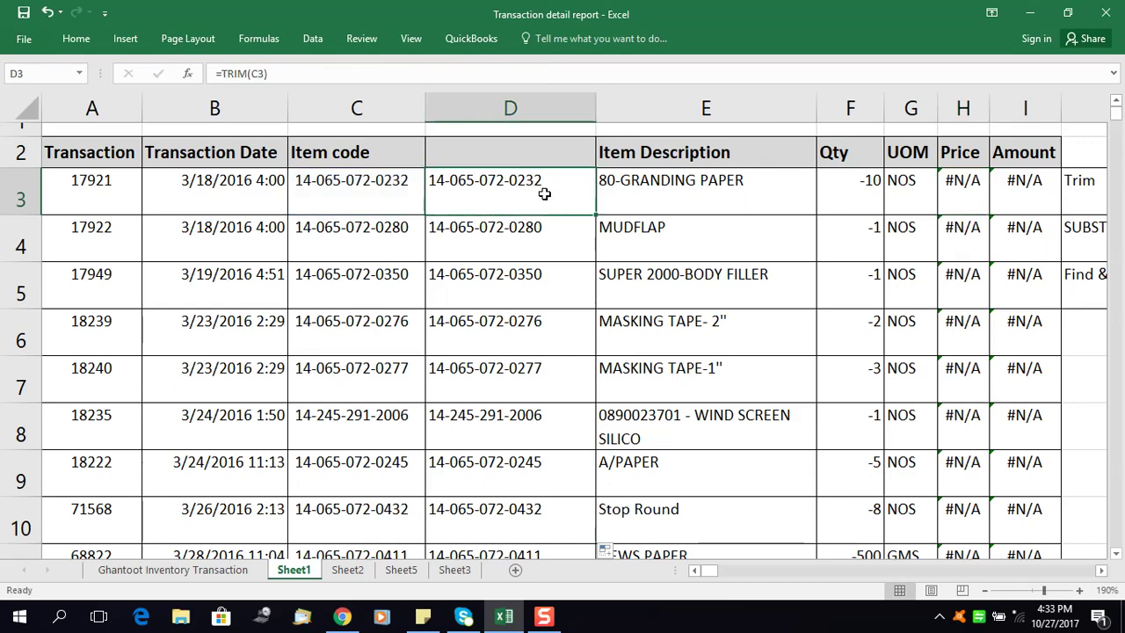
{"action": "key", "text": "ctrl+shift+Down"}
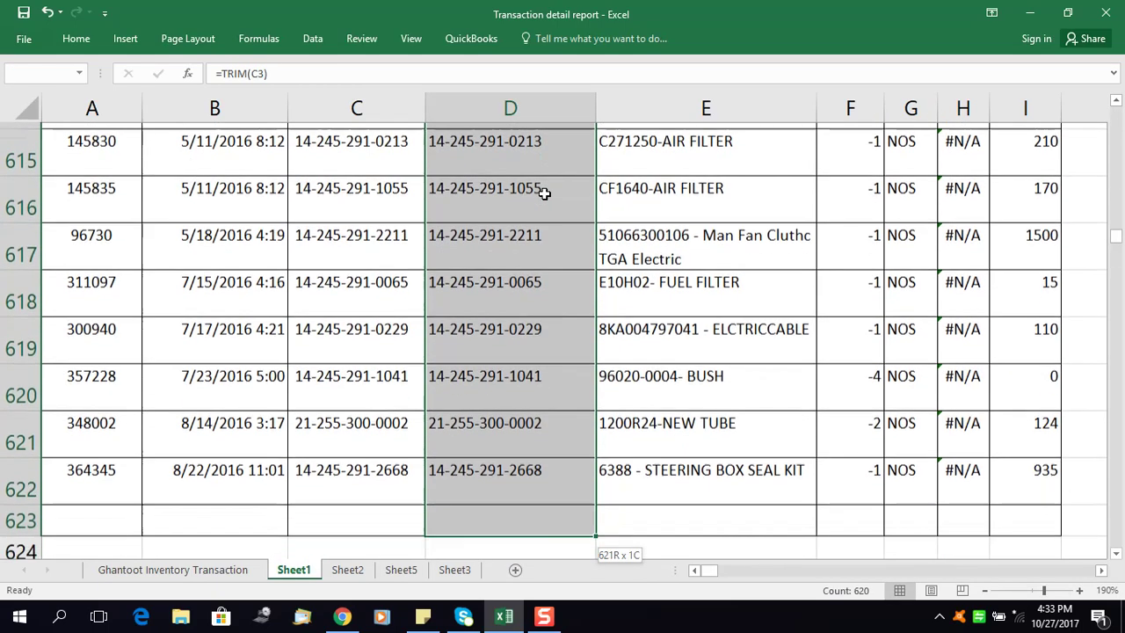
{"action": "key", "text": "ctrl+c"}
{"action": "key", "text": "ctrl+v"}
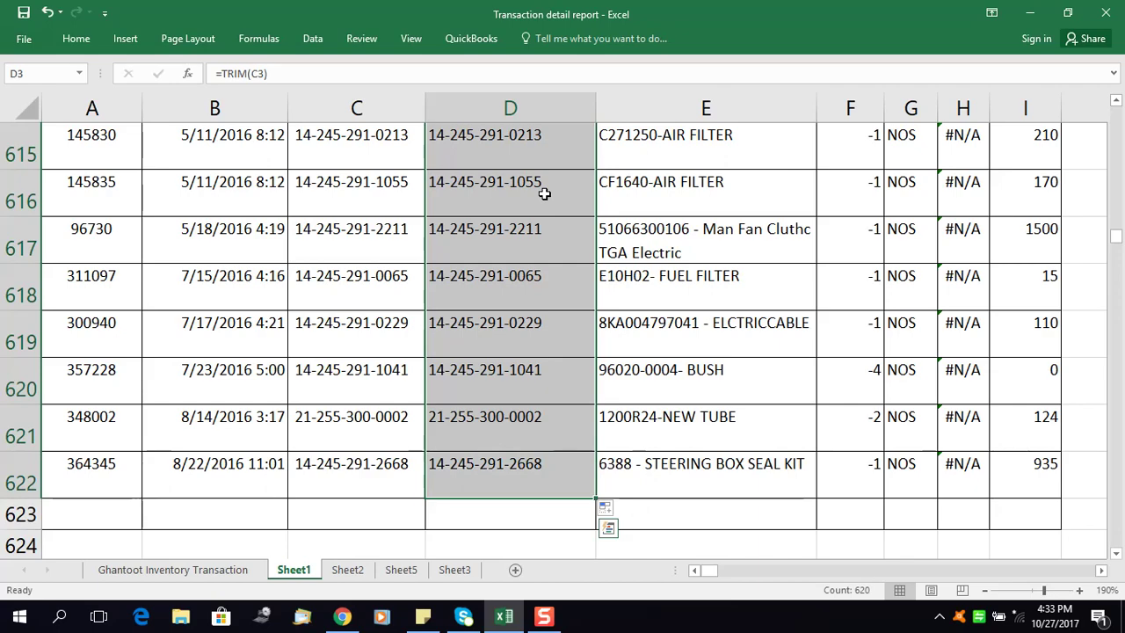
{"action": "key", "text": "Up"}
{"action": "key", "text": "Down"}
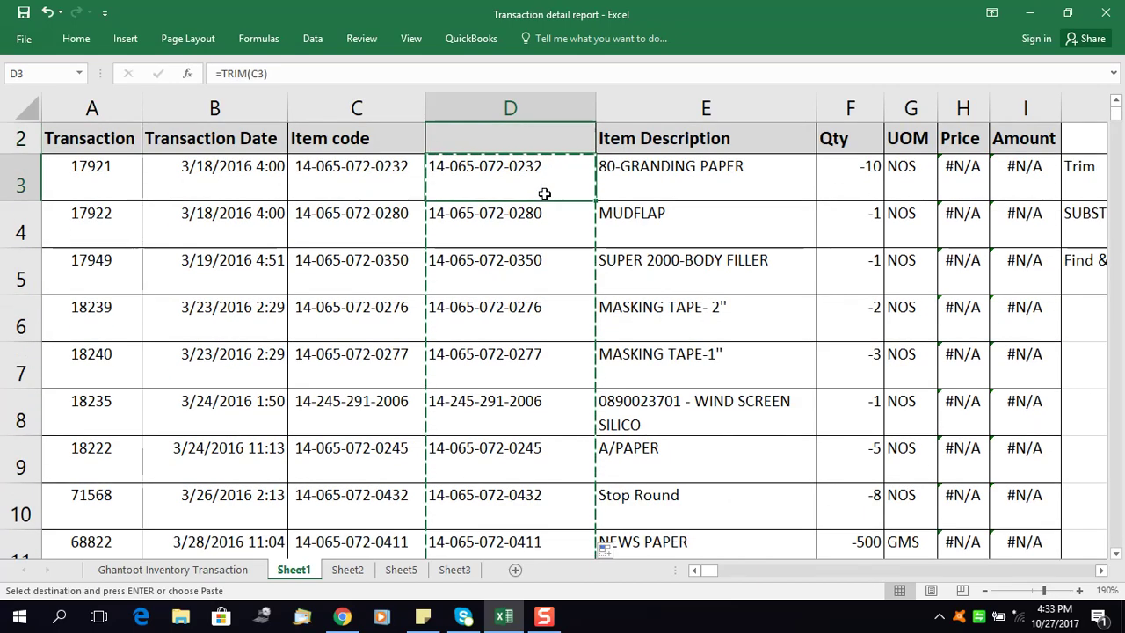
{"action": "key", "text": "Left"}
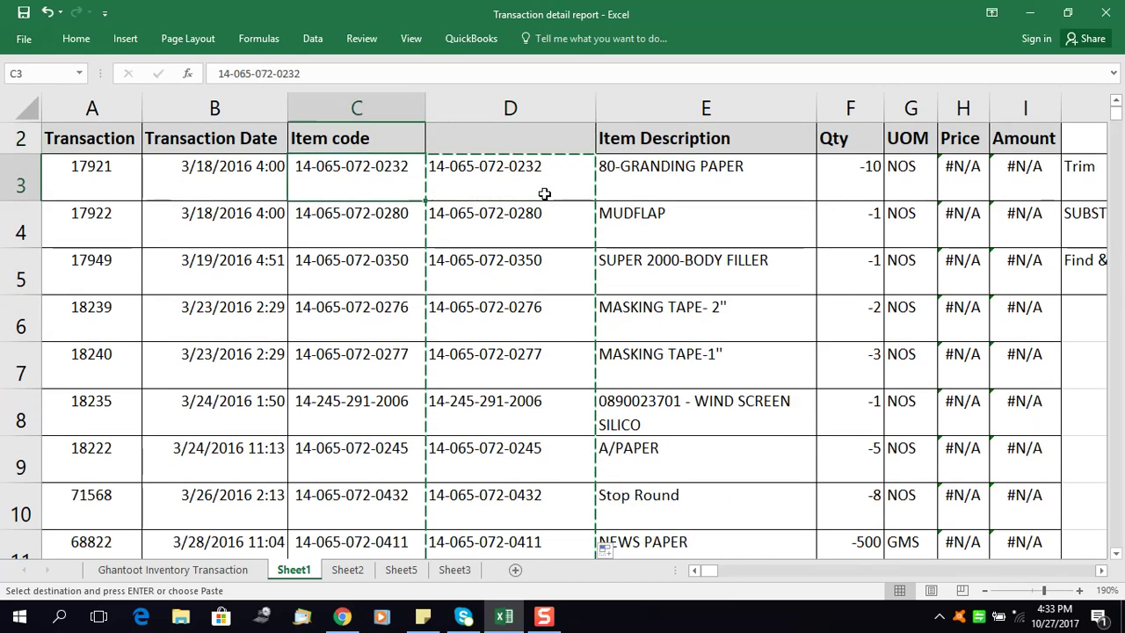
{"action": "right_click", "coordinate": [364, 174]}
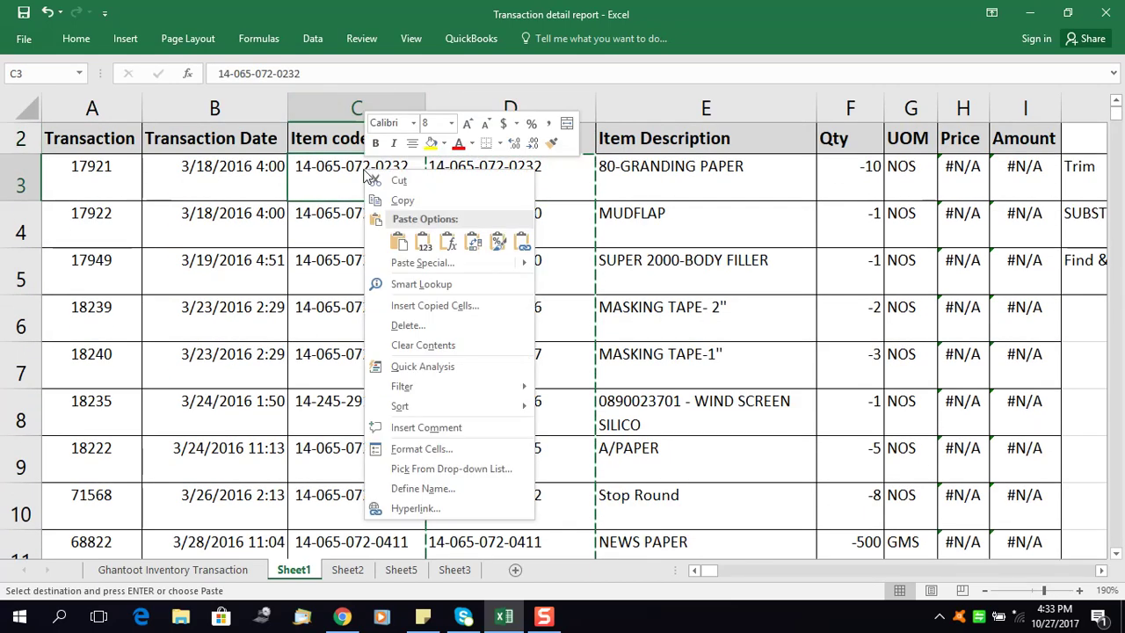
{"action": "left_click", "coordinate": [422, 264]}
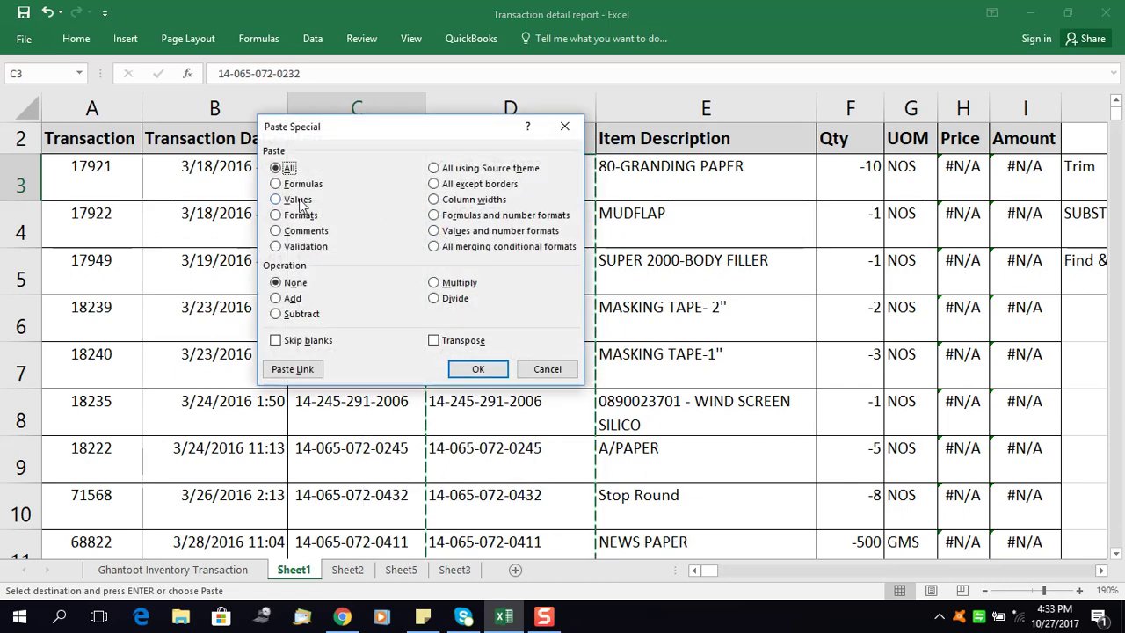
{"action": "left_click", "coordinate": [299, 200]}
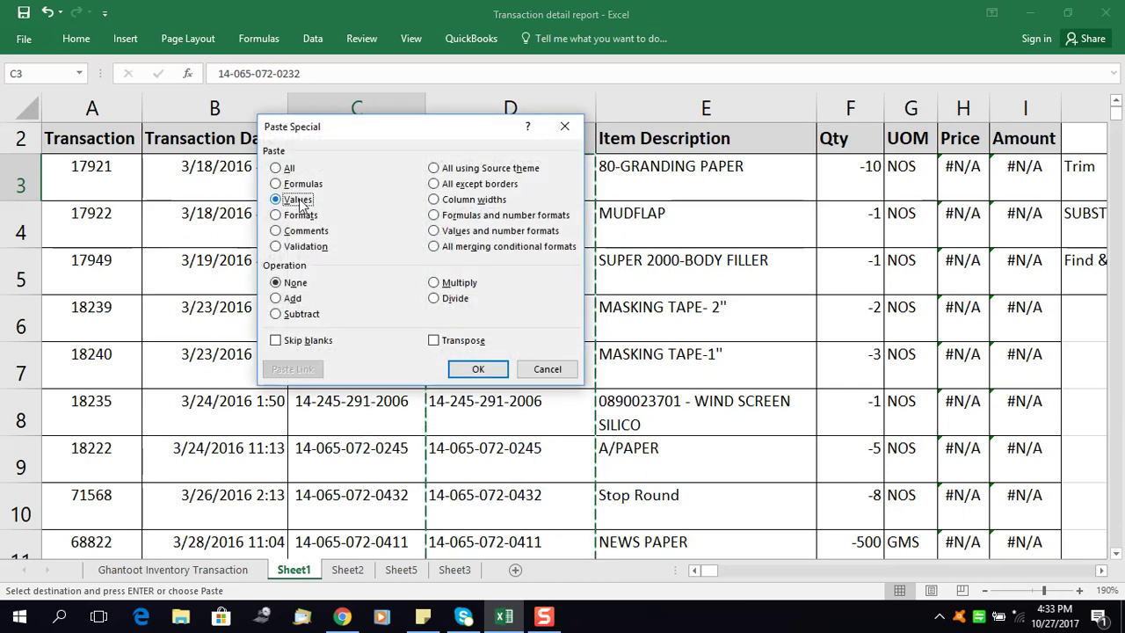
{"action": "left_click", "coordinate": [477, 369]}
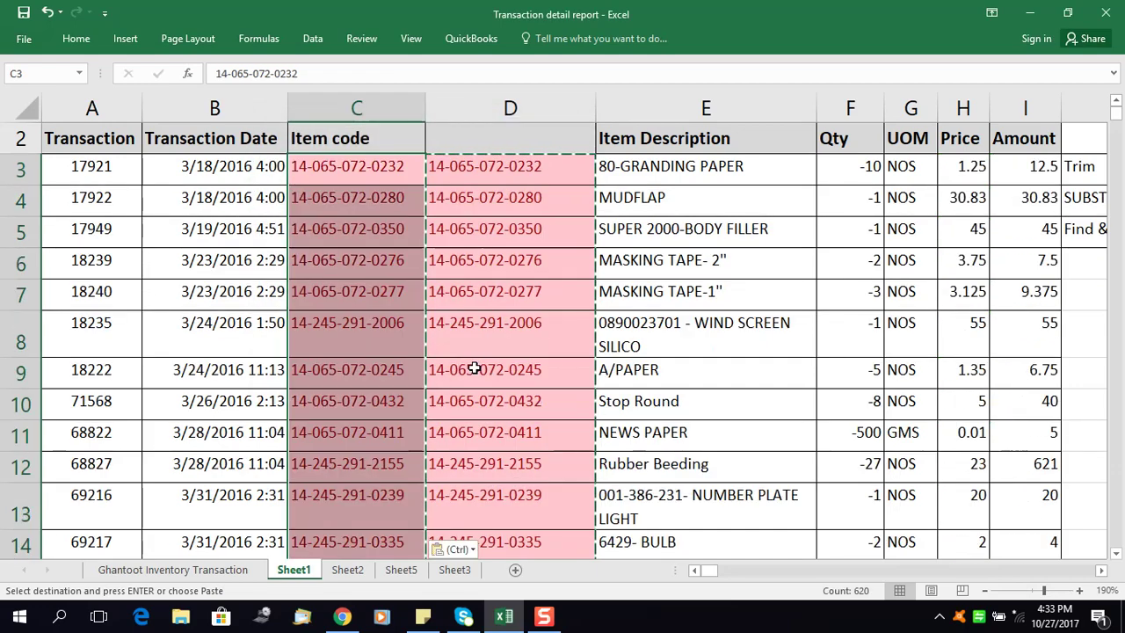
- Delete the TRIM helper formulas from D3:D622
{"action": "left_click", "coordinate": [503, 189]}
{"action": "scroll", "coordinate": [502, 190], "scroll_direction": "up", "scroll_amount": 1}
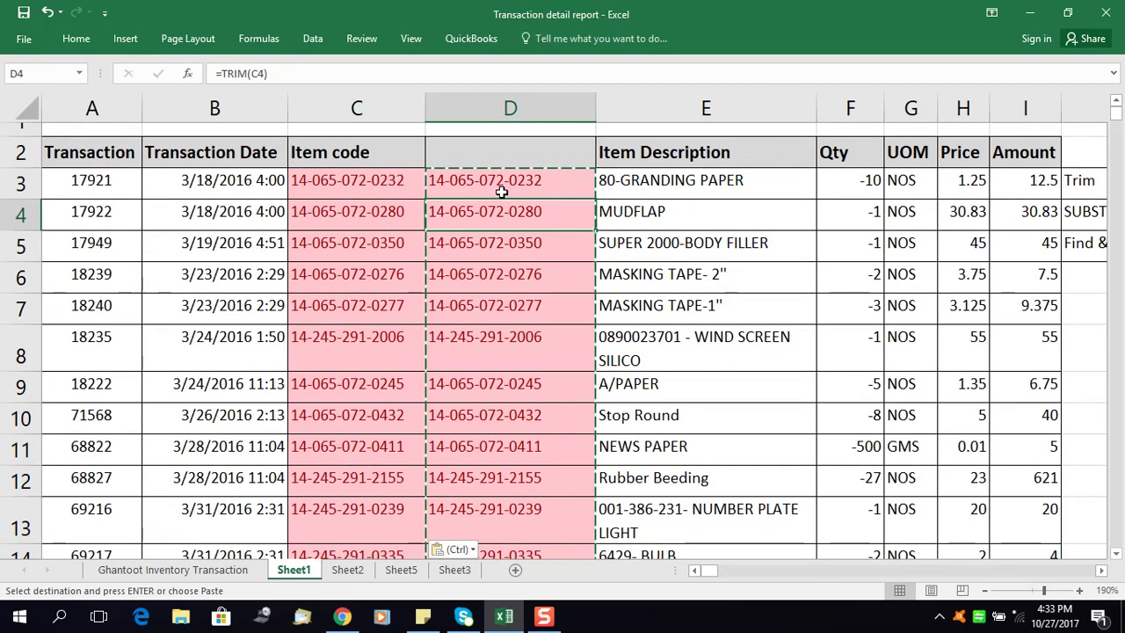
{"action": "left_click", "coordinate": [509, 183]}
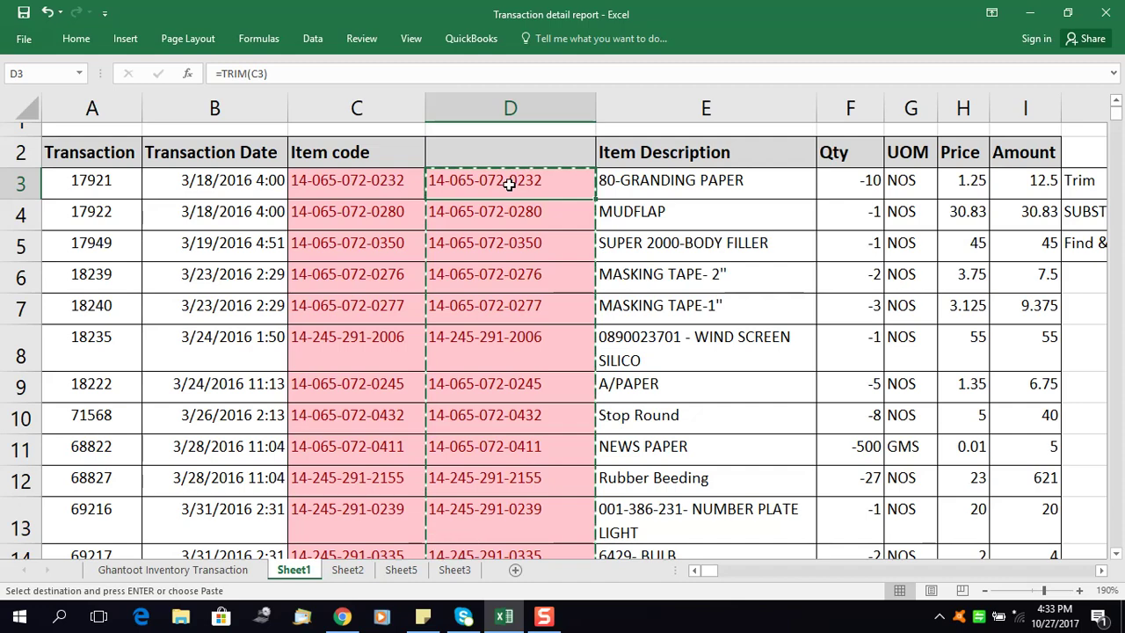
{"action": "key", "text": "ctrl+shift+Down"}
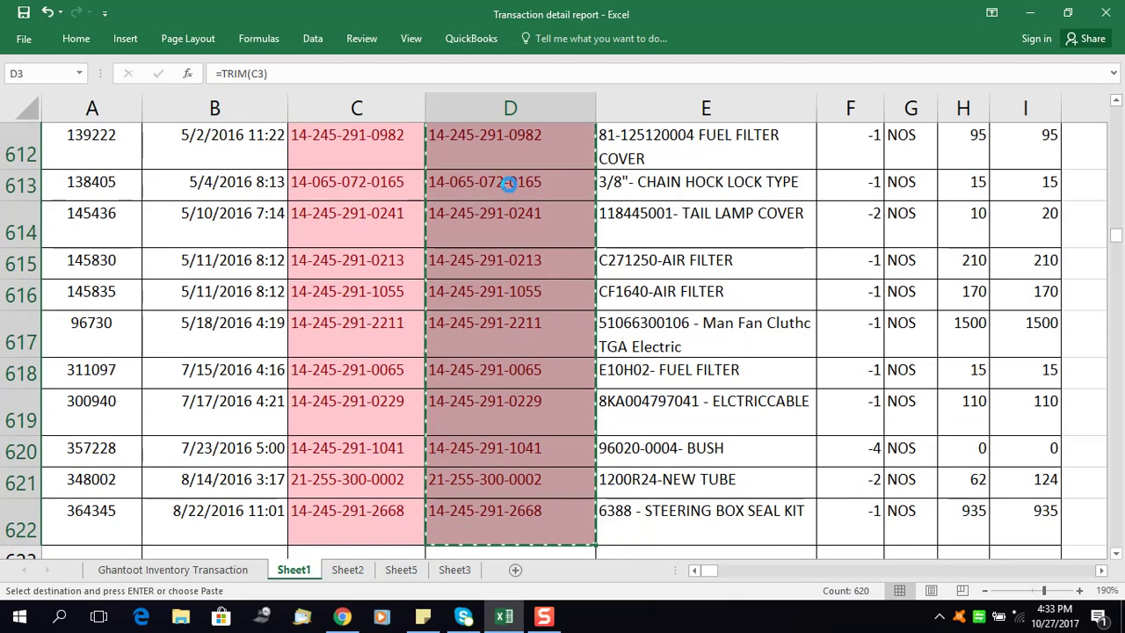
{"action": "key", "text": "Delete"}
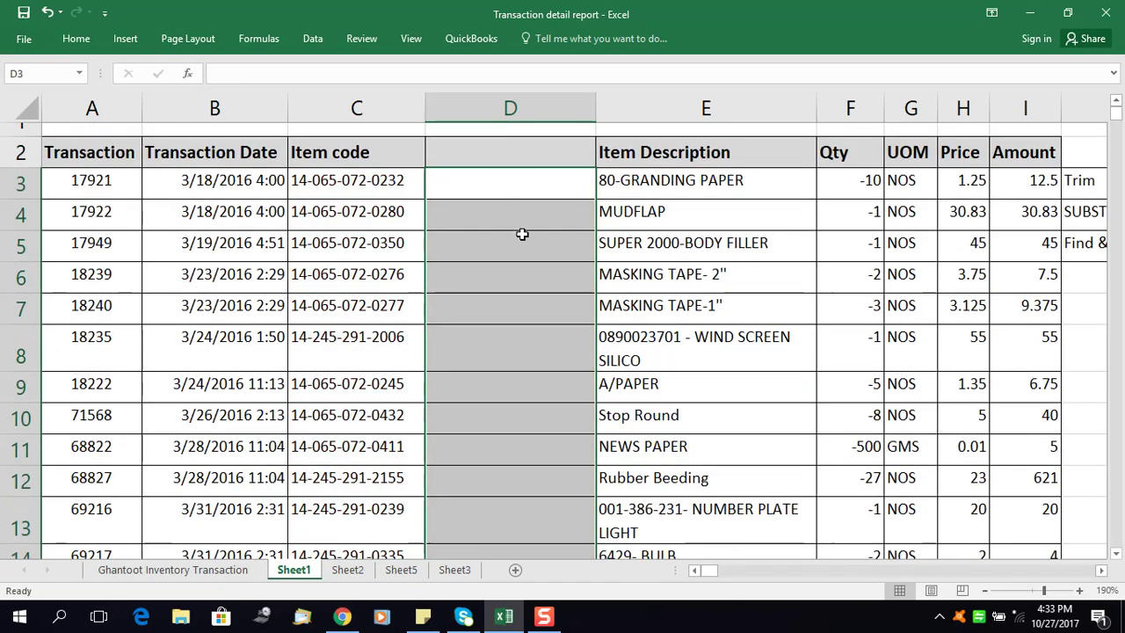
- Check the cleaned item code in C3 and the Price lookup results down column H to H48
{"action": "left_click", "coordinate": [377, 188]}
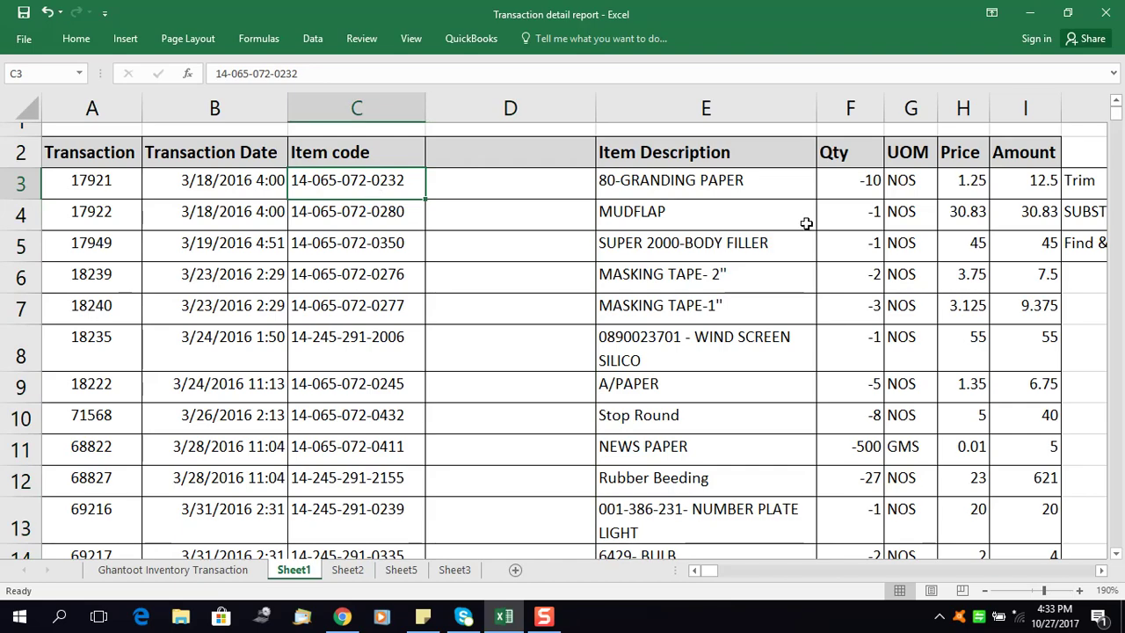
{"action": "left_click", "coordinate": [976, 190]}
{"action": "scroll", "coordinate": [977, 284], "scroll_direction": "down", "scroll_amount": 4}
{"action": "scroll", "coordinate": [977, 293], "scroll_direction": "down", "scroll_amount": 10}
{"action": "left_click", "coordinate": [976, 305]}
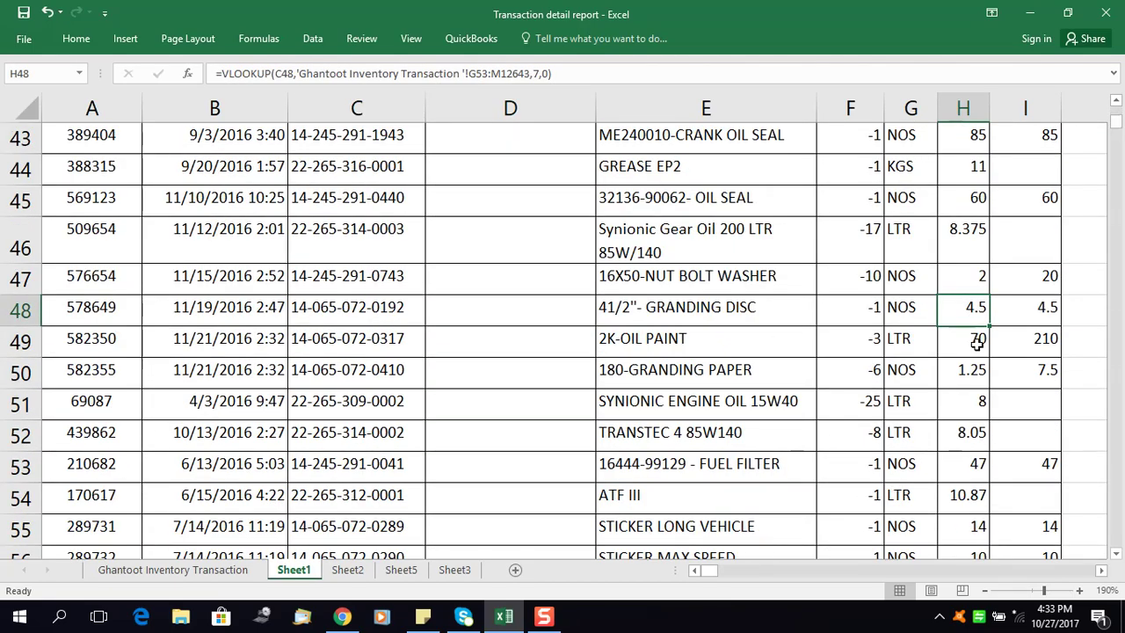
- Undo the deletion of the TRIM helper formulas and the values-only paste over the item codes, then check H3, C3 and D3
{"action": "scroll", "coordinate": [978, 343], "scroll_direction": "up", "scroll_amount": 14}
{"action": "left_click", "coordinate": [967, 239]}
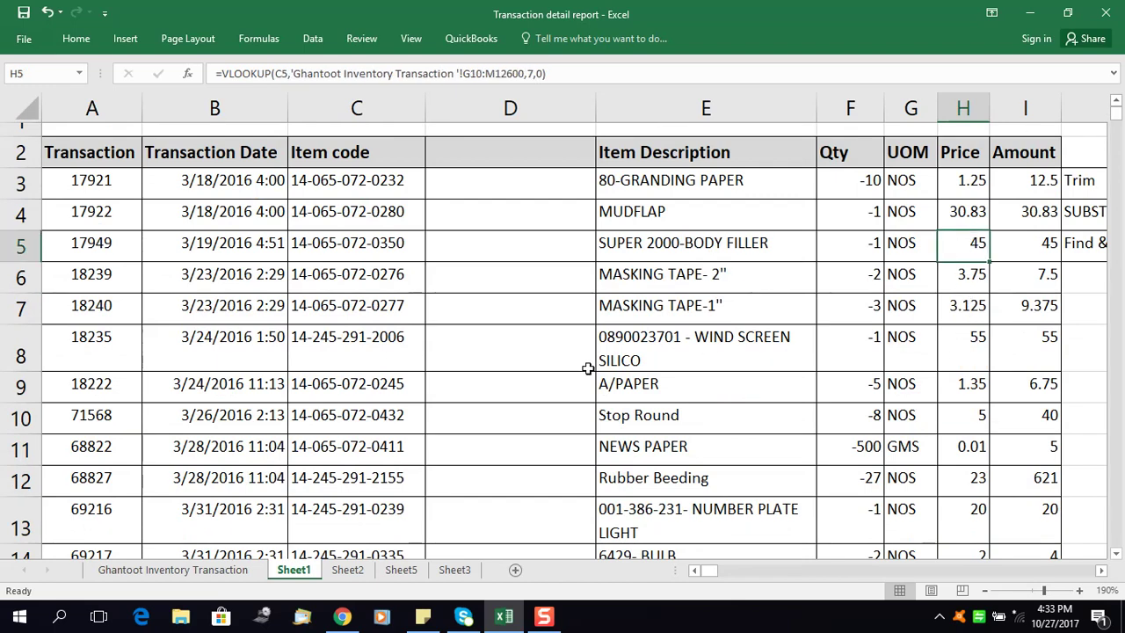
{"action": "left_click", "coordinate": [466, 177]}
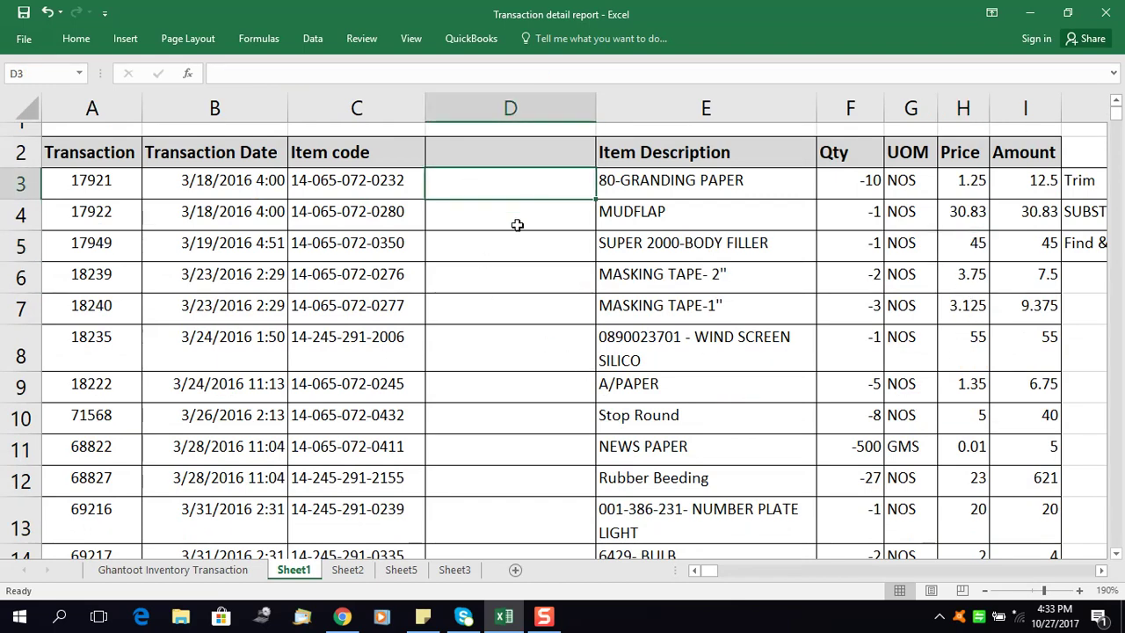
{"action": "left_click", "coordinate": [971, 211]}
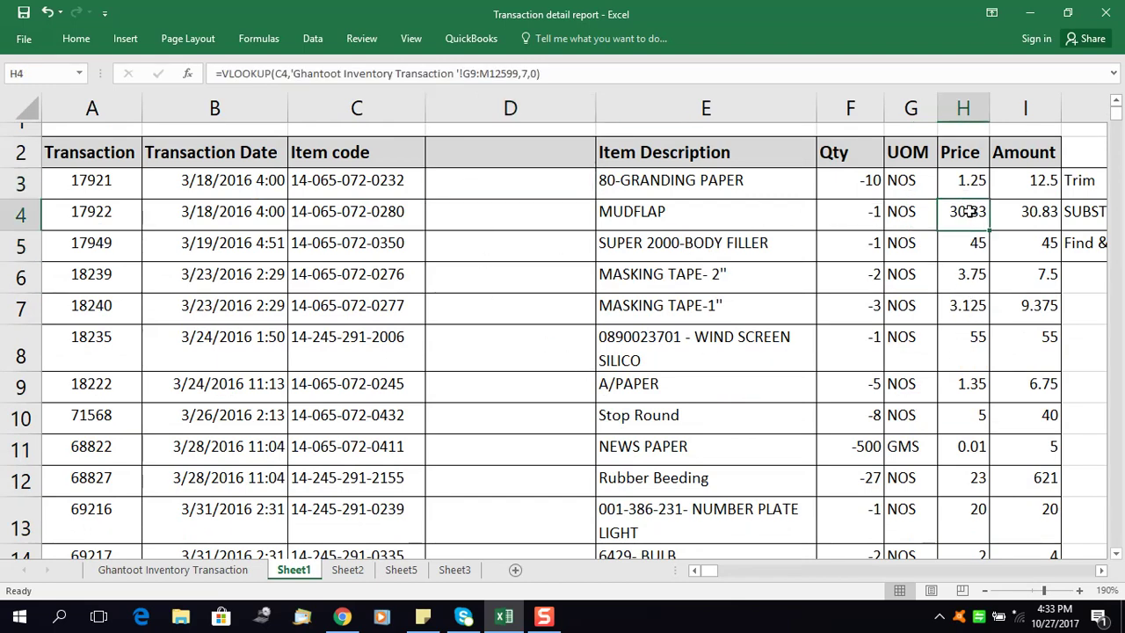
{"action": "left_click", "coordinate": [400, 181]}
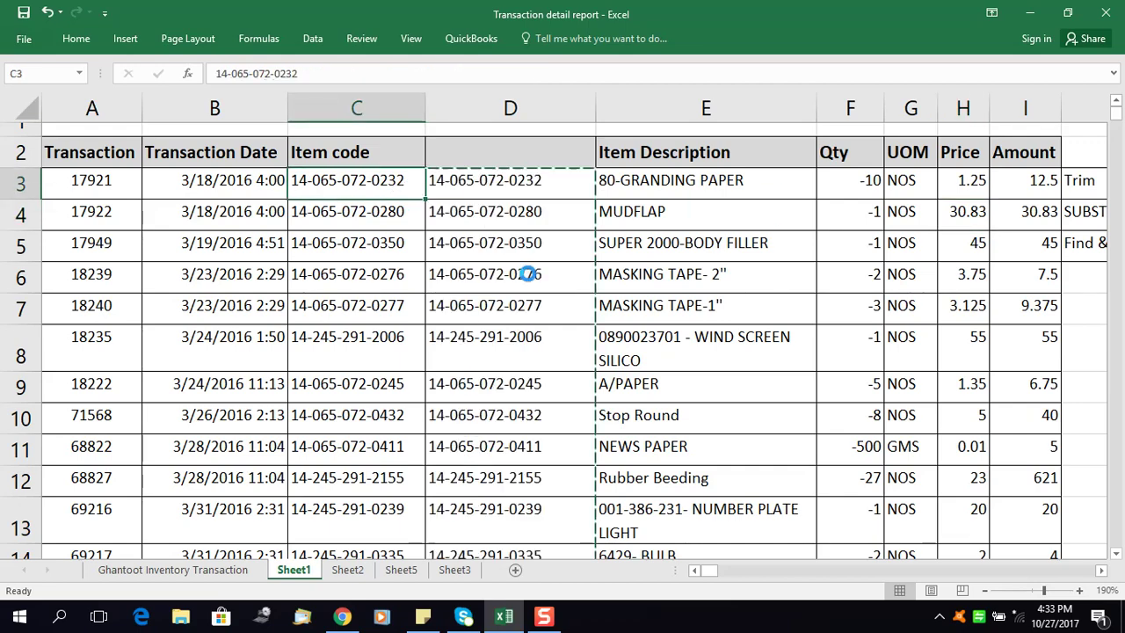
{"action": "key", "text": "ctrl+c"}
{"action": "key", "text": "Left"}
{"action": "key", "text": "ctrl+v"}
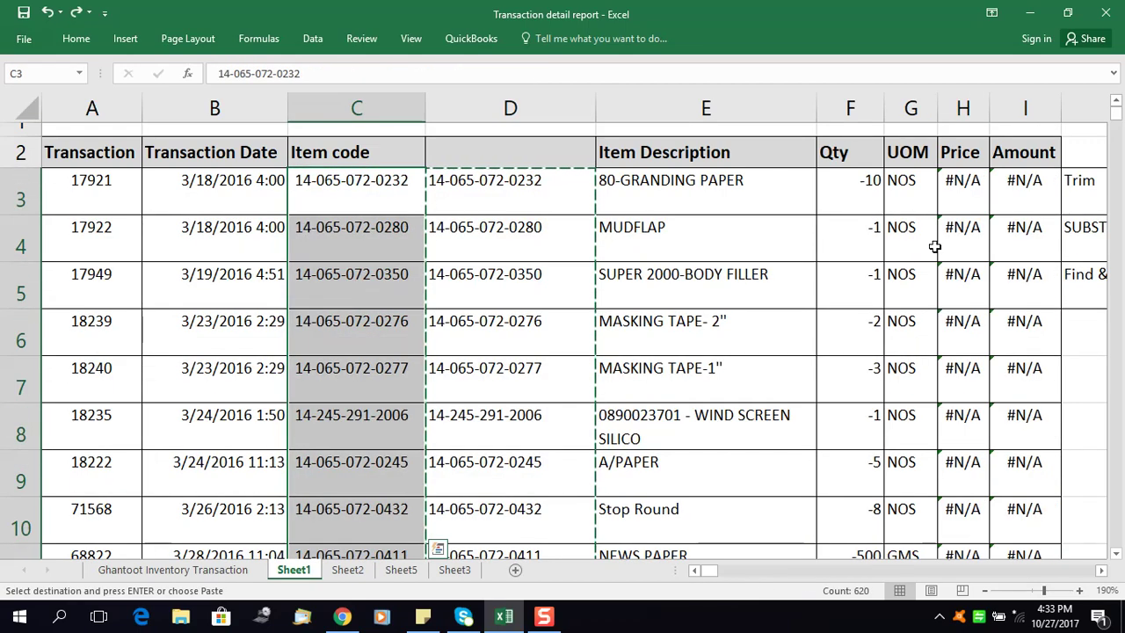
{"action": "left_click", "coordinate": [964, 192]}
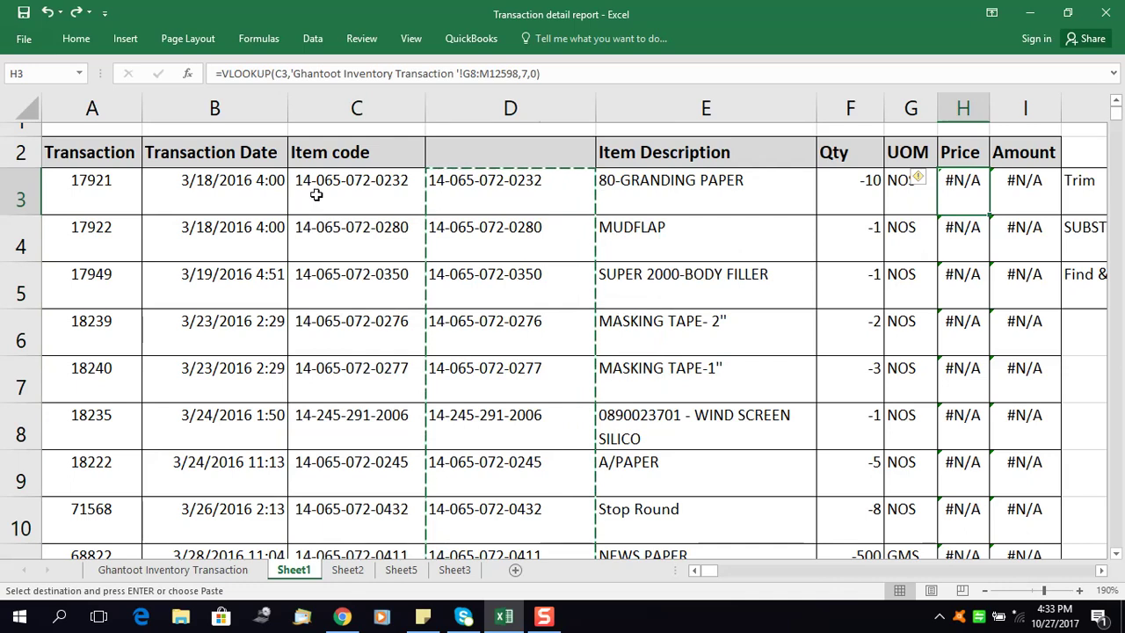
{"action": "left_click", "coordinate": [316, 195]}
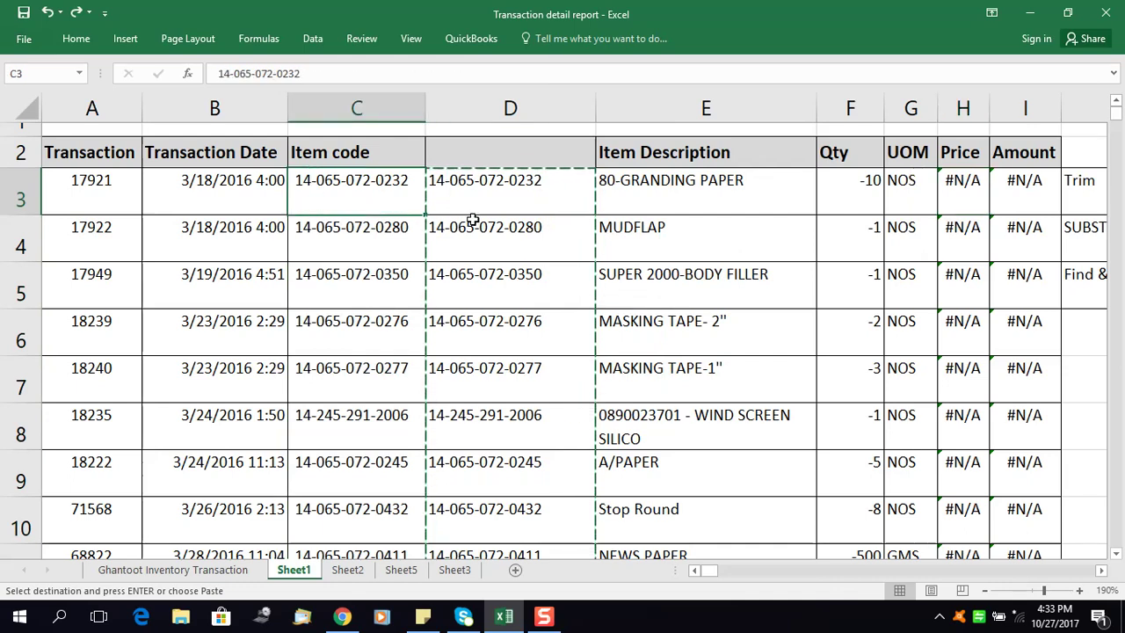
{"action": "left_click", "coordinate": [487, 195]}
{"action": "key", "text": "Escape"}
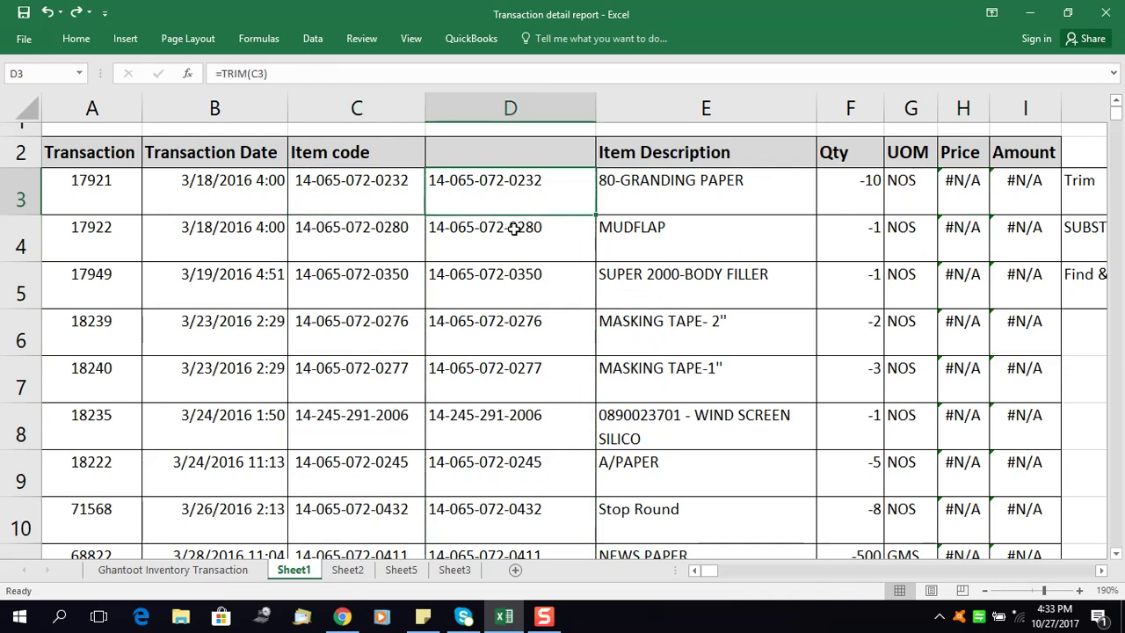
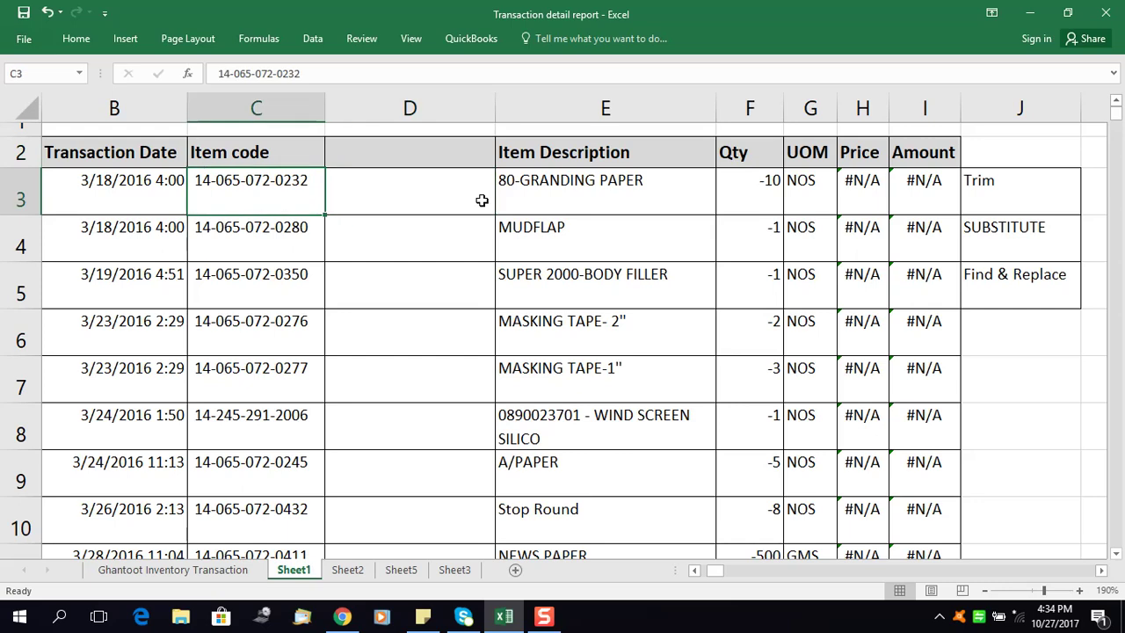
- Enter the formula =SUBSTITUTE(C3," ","") in D3 to remove the spaces from the item code
{"action": "key", "text": "Left"}
{"action": "type", "text": "="}
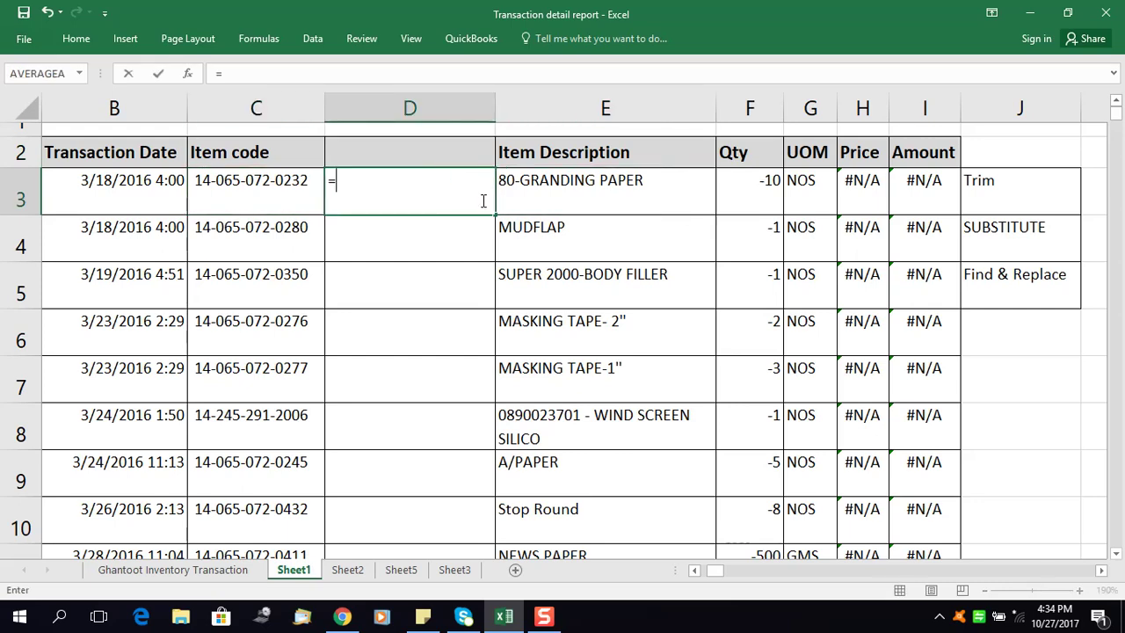
{"action": "type", "text": "su"}
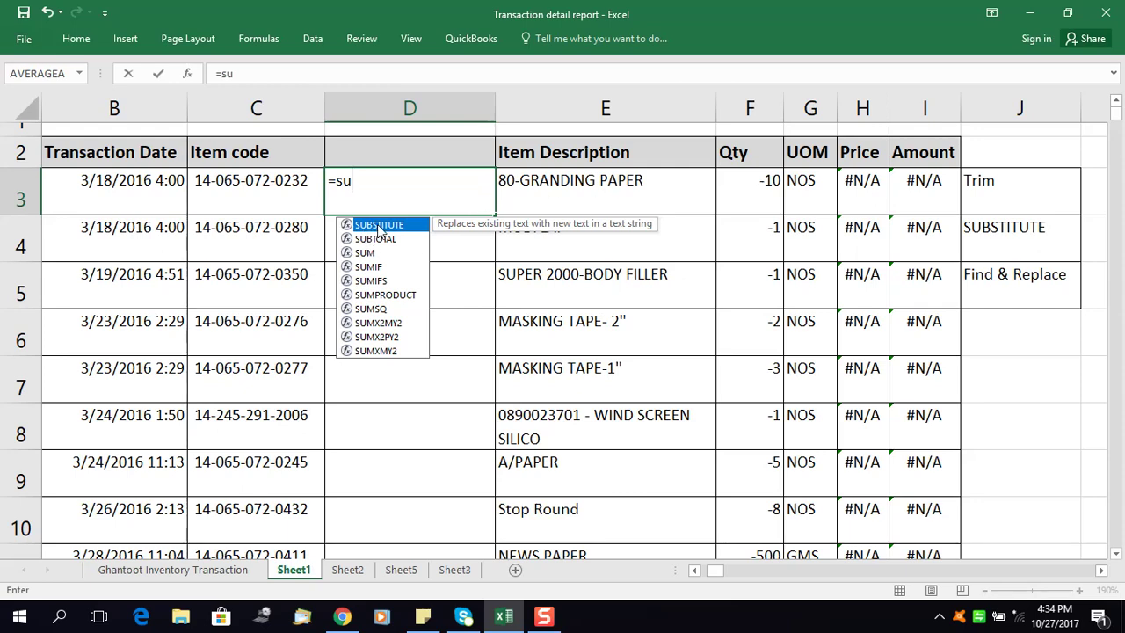
{"action": "double_click", "coordinate": [379, 225]}
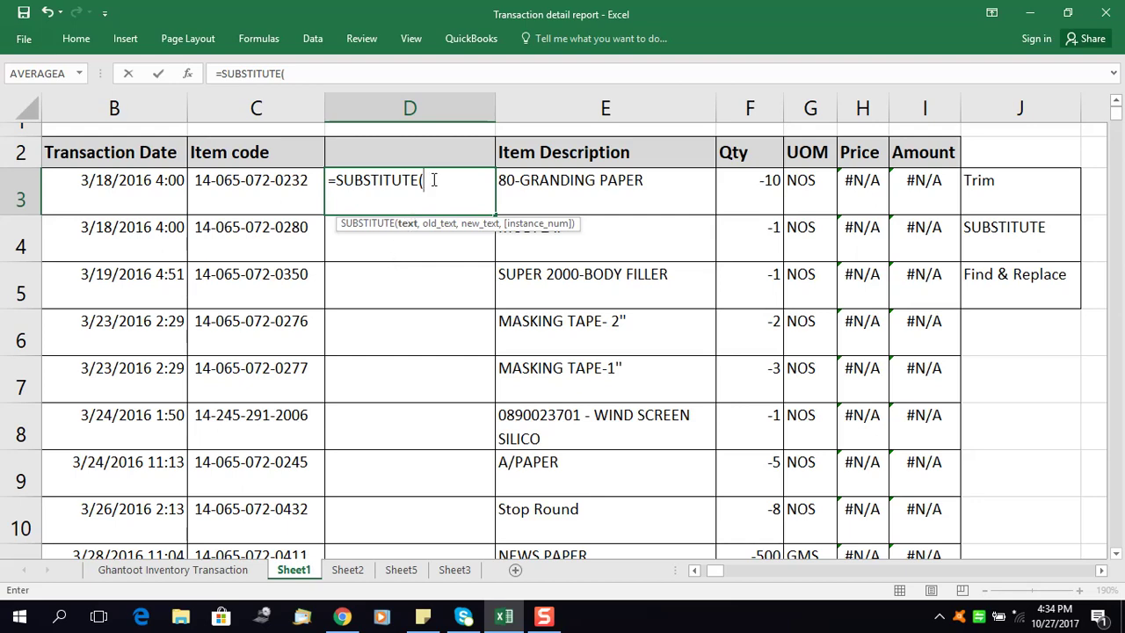
{"action": "left_click", "coordinate": [253, 180]}
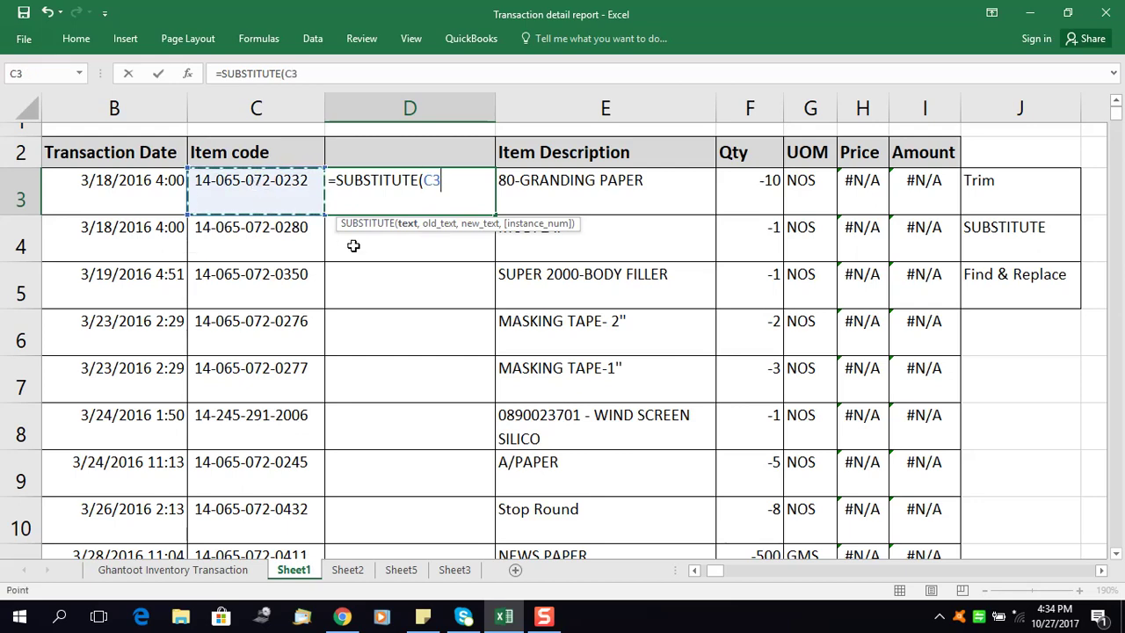
{"action": "type", "text": ","}
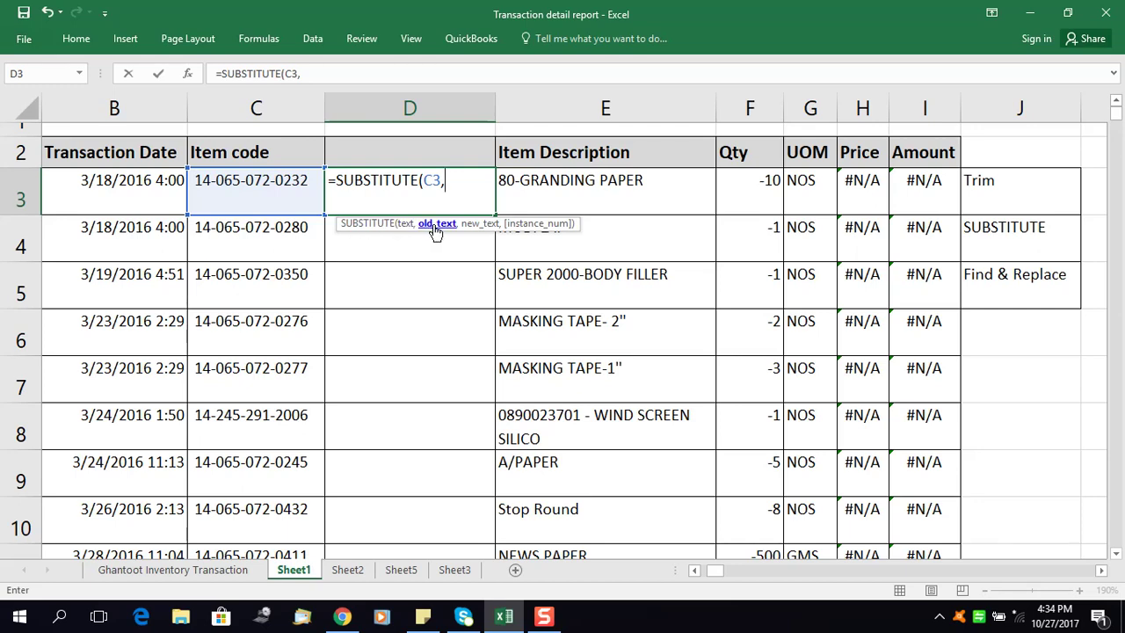
{"action": "type", "text": "\""}
{"action": "type", "text": "\","}
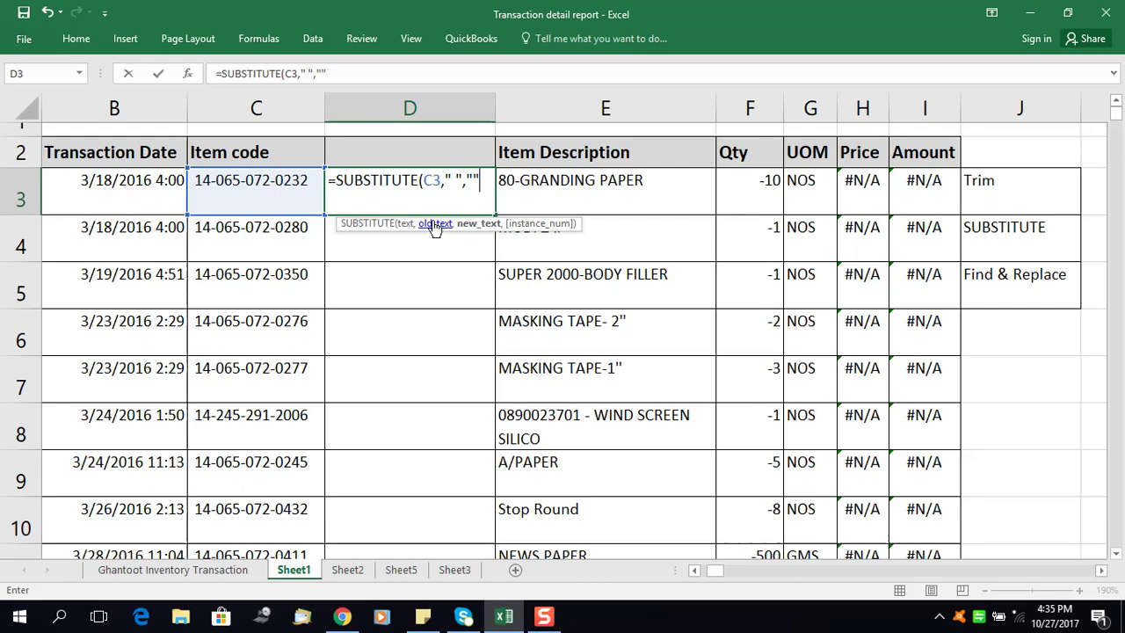
{"action": "left_click", "coordinate": [457, 180]}
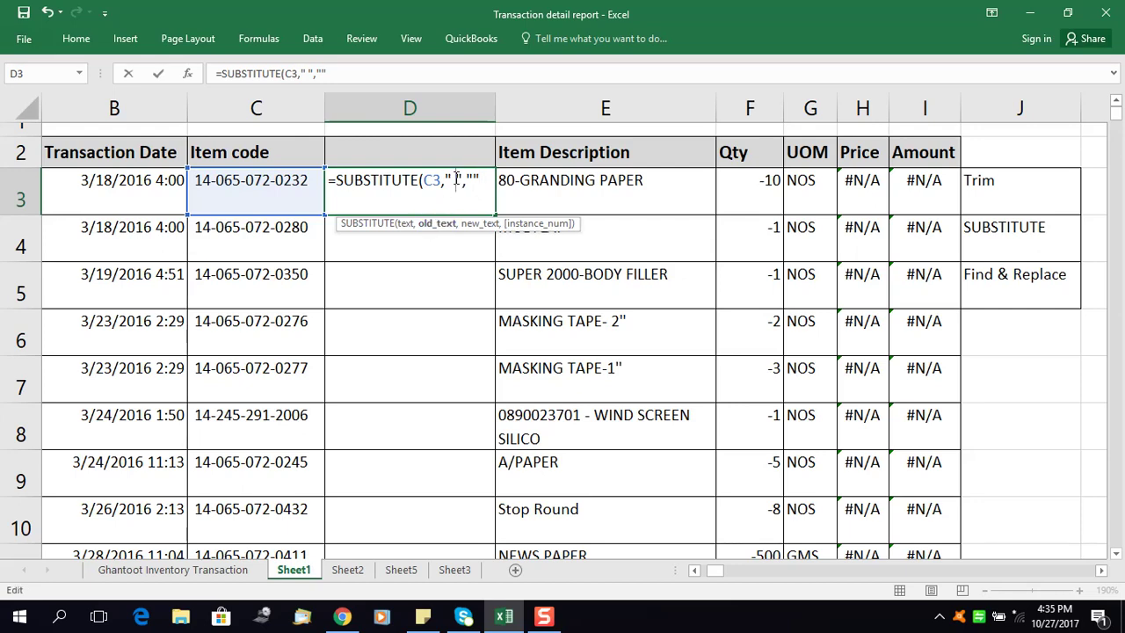
{"action": "left_click", "coordinate": [476, 180]}
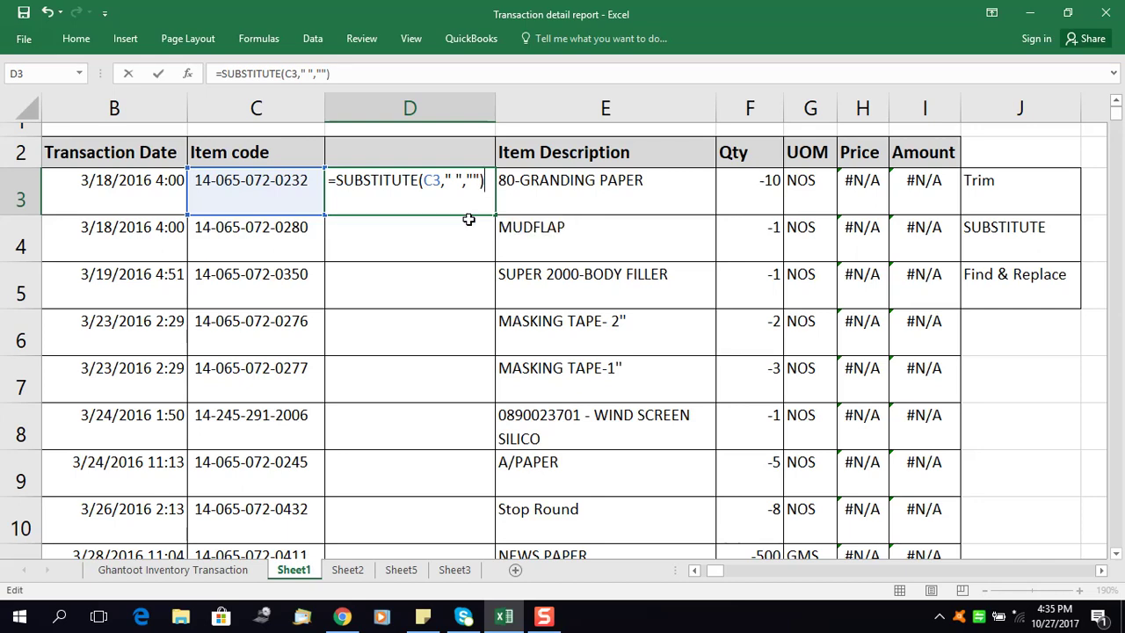
{"action": "key", "text": "Return"}
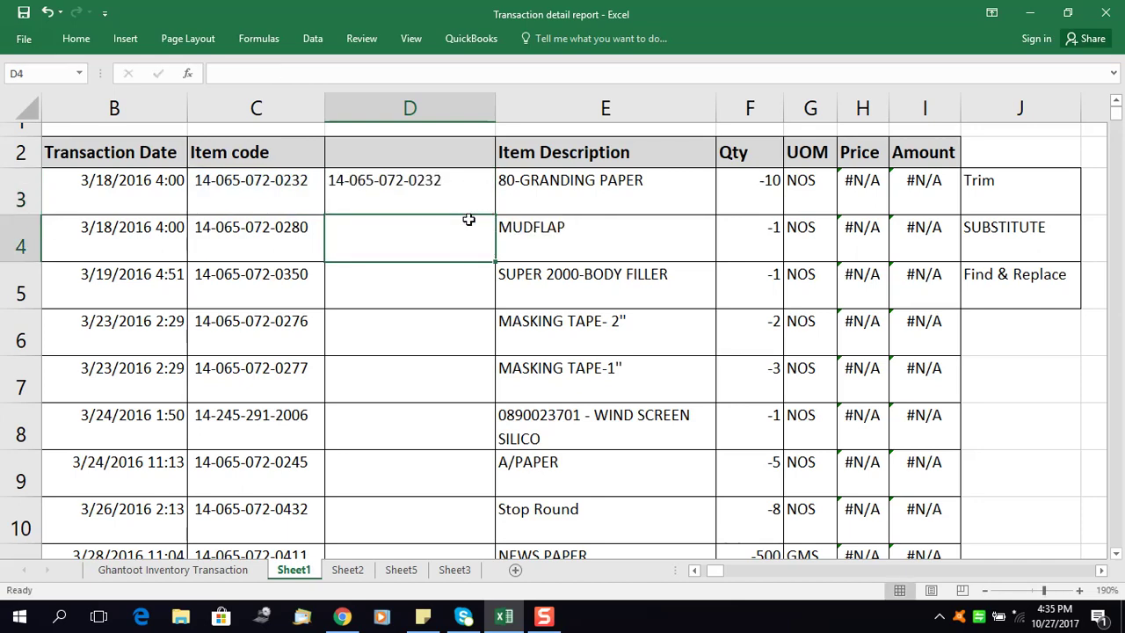
- Fill the SUBSTITUTE formula from D3 down column D to the last data row and look over the results
{"action": "left_click", "coordinate": [464, 206]}
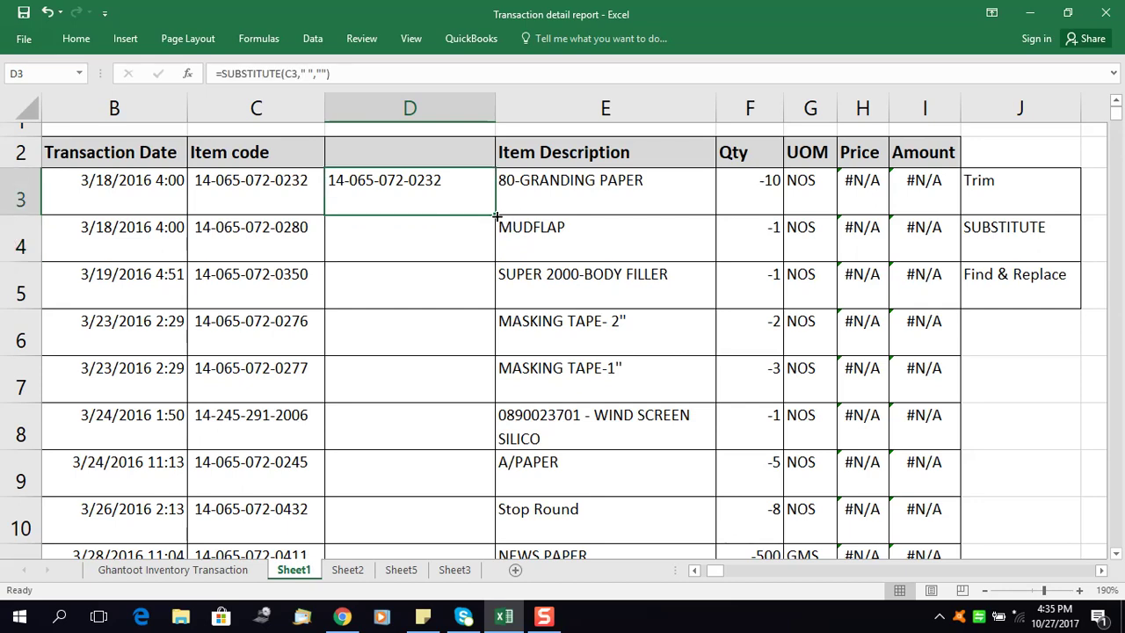
{"action": "double_click", "coordinate": [497, 215]}
{"action": "scroll", "coordinate": [424, 300], "scroll_direction": "down", "scroll_amount": 3}
{"action": "scroll", "coordinate": [424, 300], "scroll_direction": "down", "scroll_amount": 15}
{"action": "scroll", "coordinate": [414, 319], "scroll_direction": "up", "scroll_amount": 18}
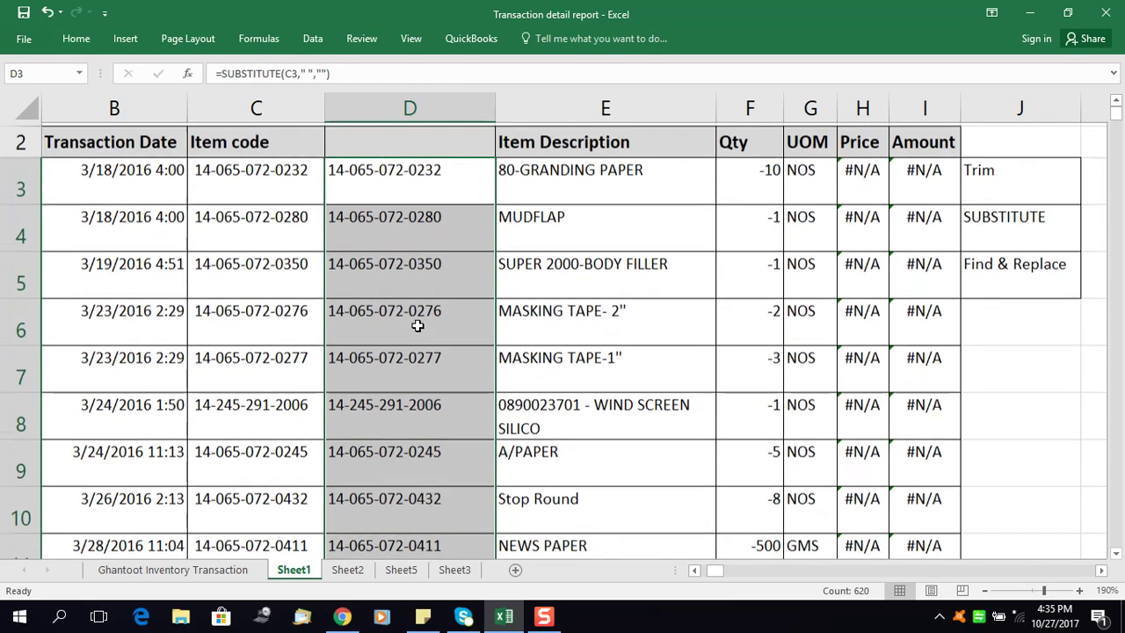
- Copy the SUBSTITUTE results from D3:D622 and paste them as values only over the item codes starting at C3
{"action": "left_click", "coordinate": [440, 204]}
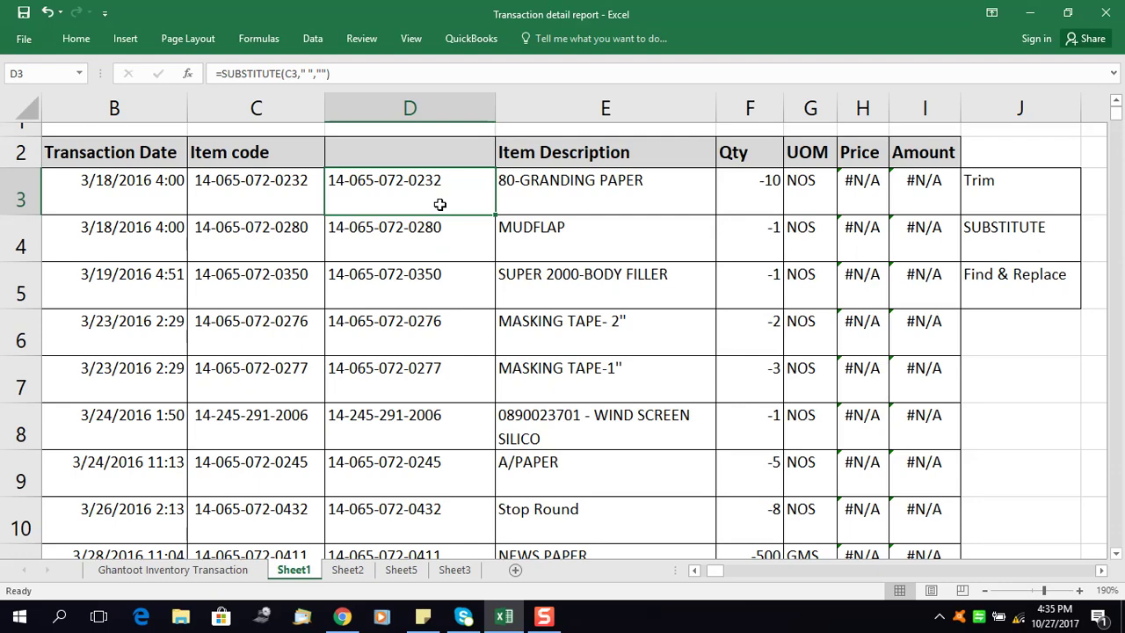
{"action": "key", "text": "ctrl+shift+Down"}
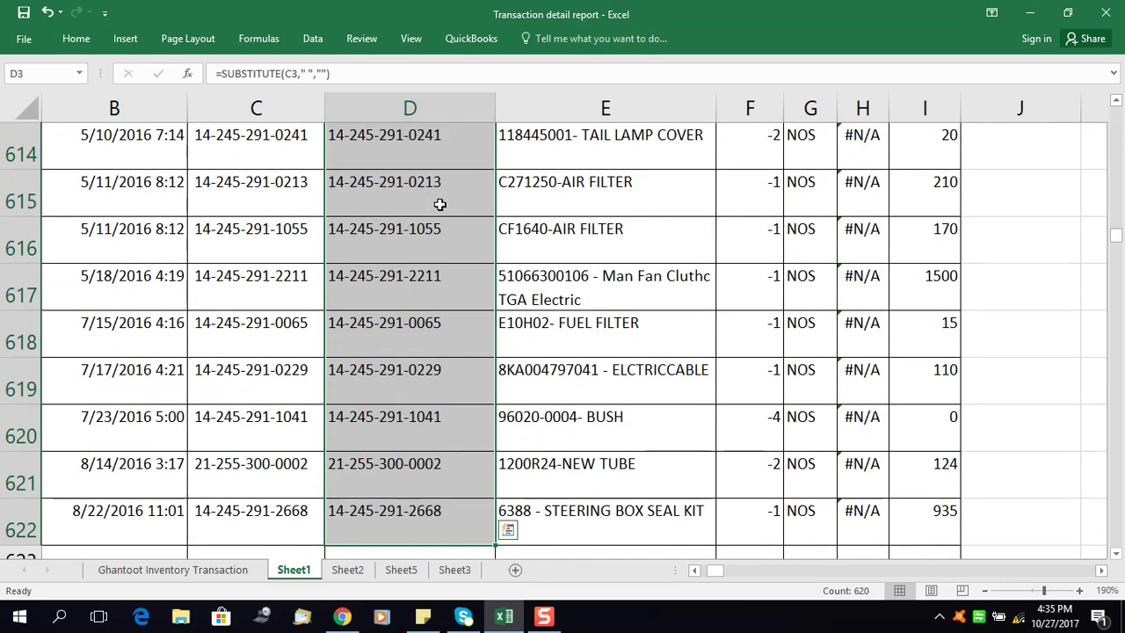
{"action": "key", "text": "ctrl+c"}
{"action": "key", "text": "Up"}
{"action": "key", "text": "Down"}
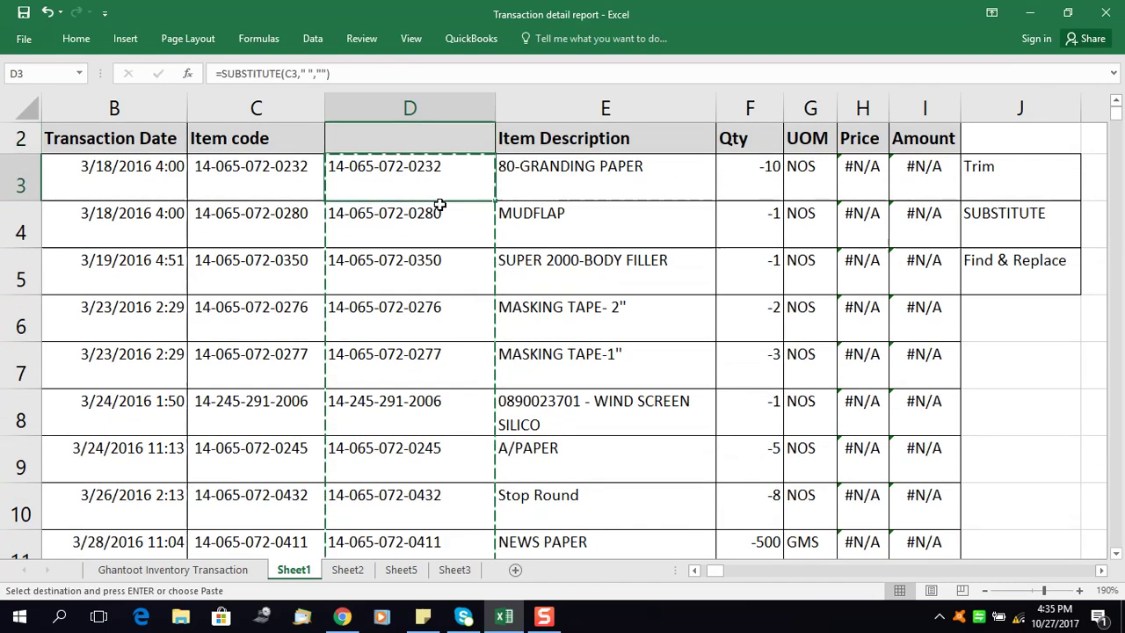
{"action": "key", "text": "Left"}
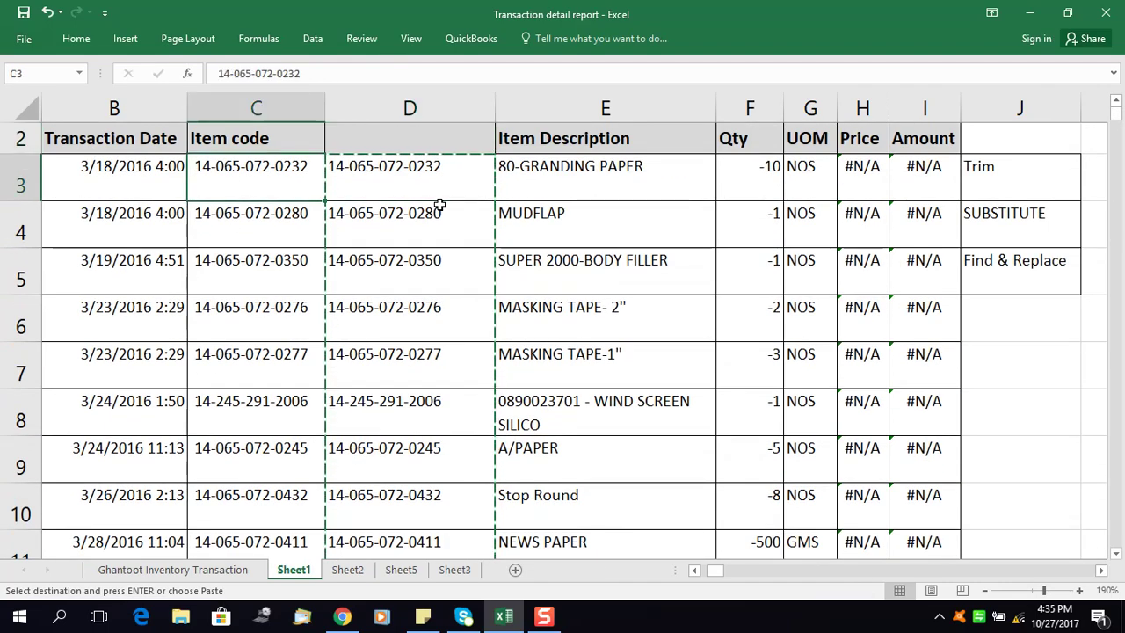
{"action": "right_click", "coordinate": [280, 183]}
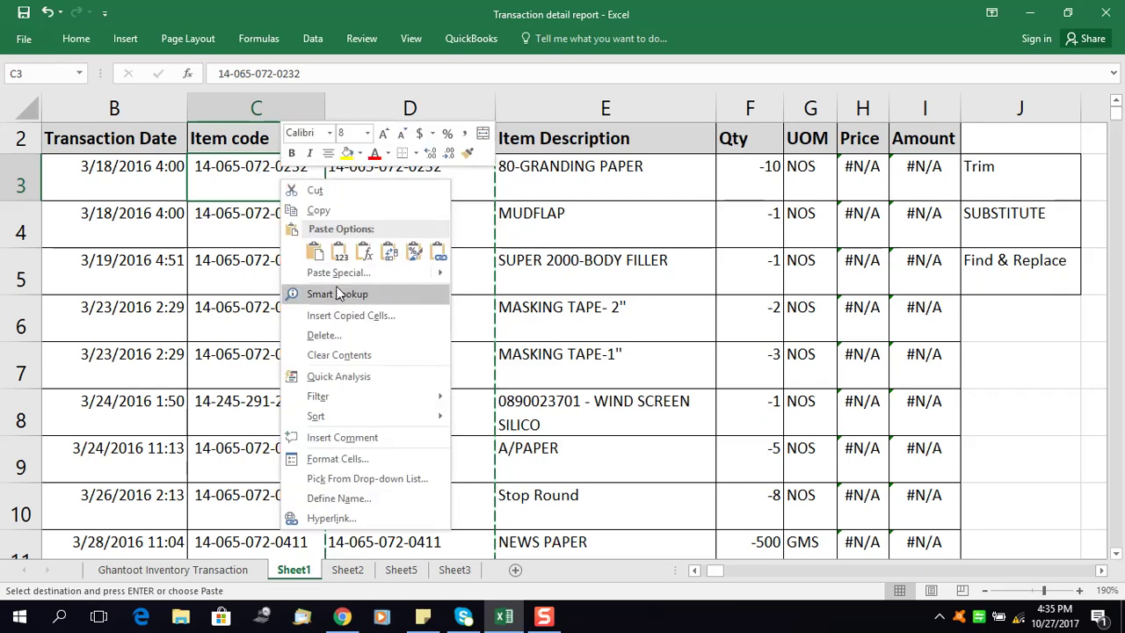
{"action": "mouse_move", "coordinate": [338, 273]}
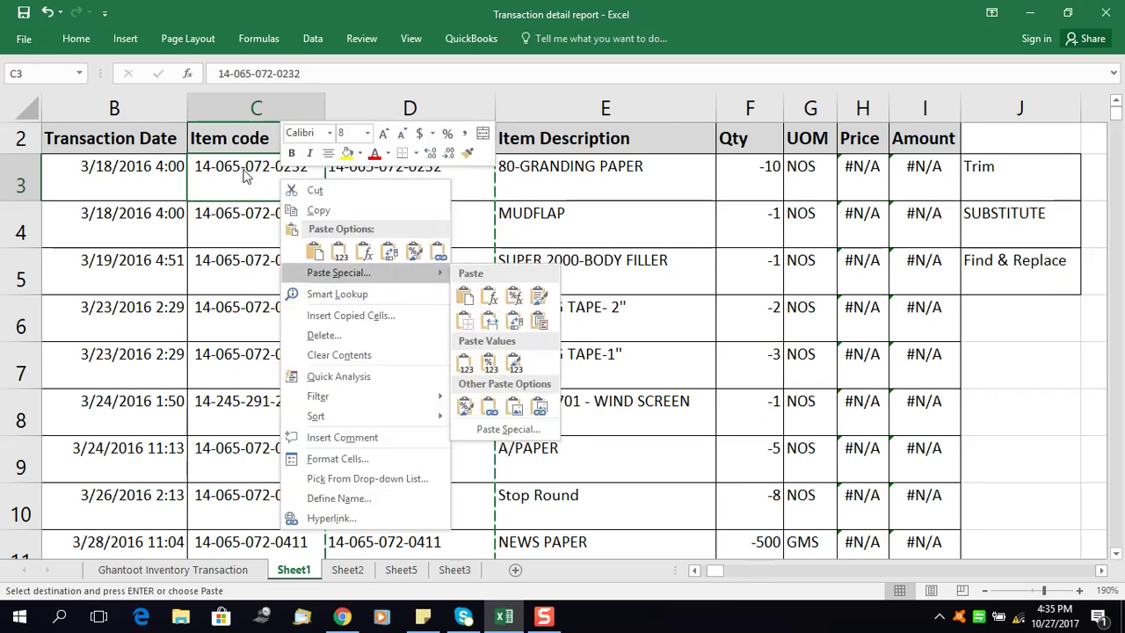
{"action": "left_click", "coordinate": [339, 273]}
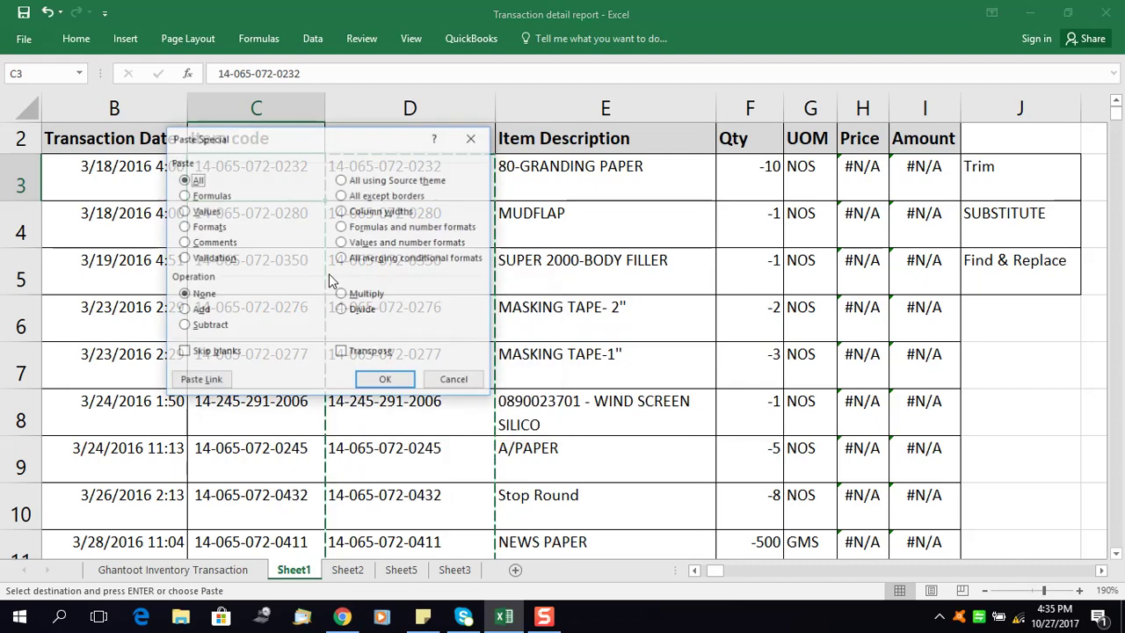
{"action": "left_click", "coordinate": [208, 215]}
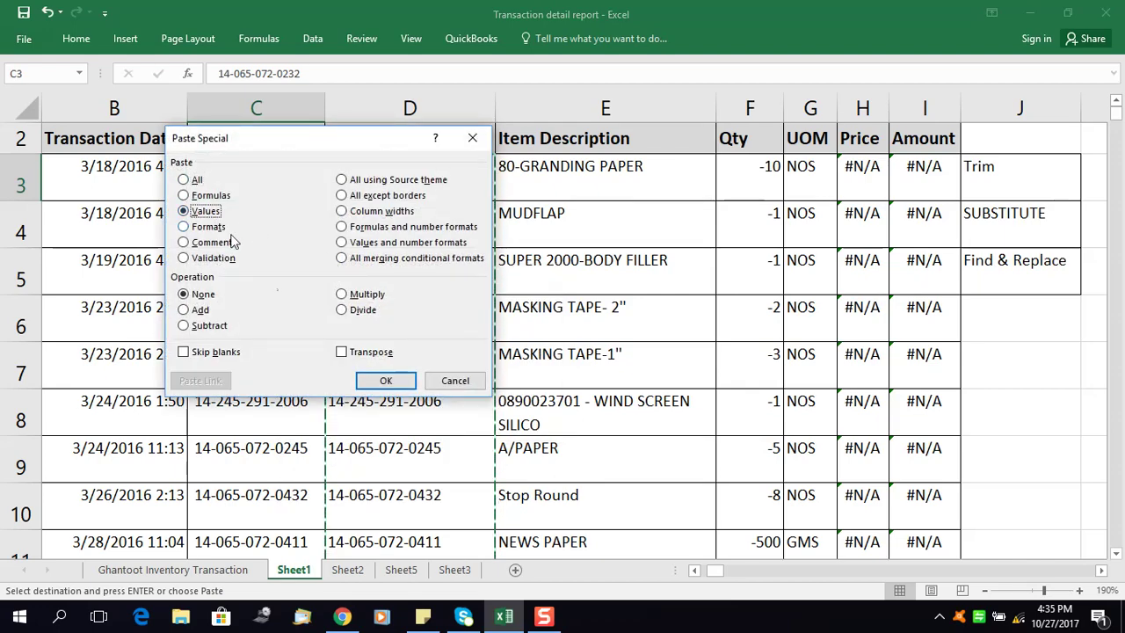
{"action": "left_click", "coordinate": [370, 378]}
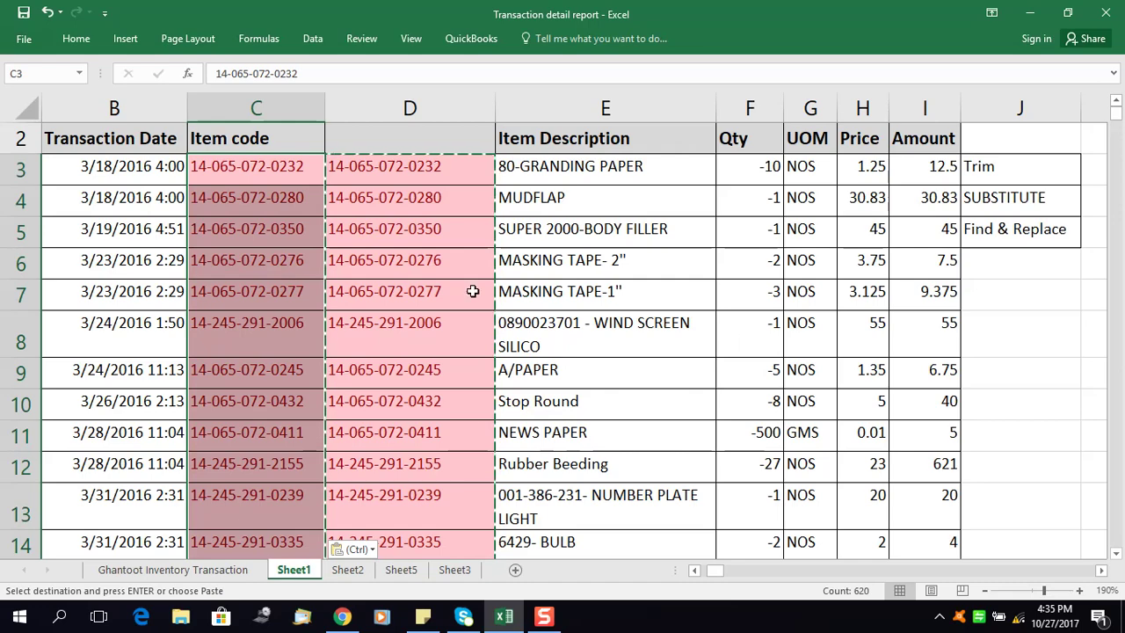
- Delete the SUBSTITUTE helper formulas from D3:D622 and check the Price lookup in H3
{"action": "left_click", "coordinate": [422, 250]}
{"action": "left_click", "coordinate": [422, 158]}
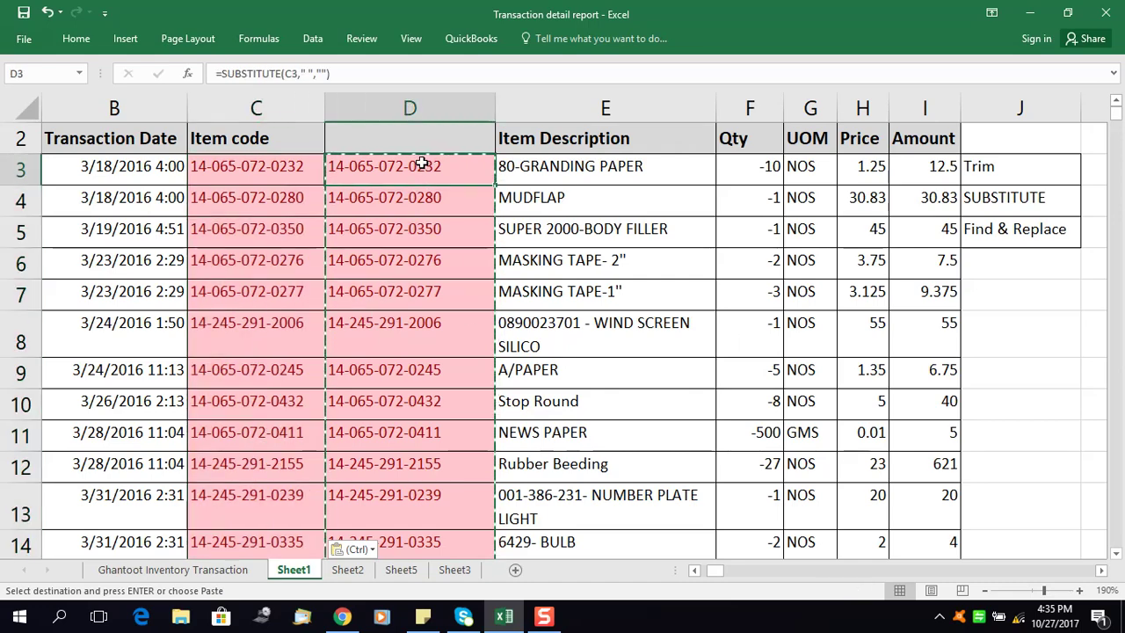
{"action": "key", "text": "ctrl+shift+Down"}
{"action": "key", "text": "ctrl+z"}
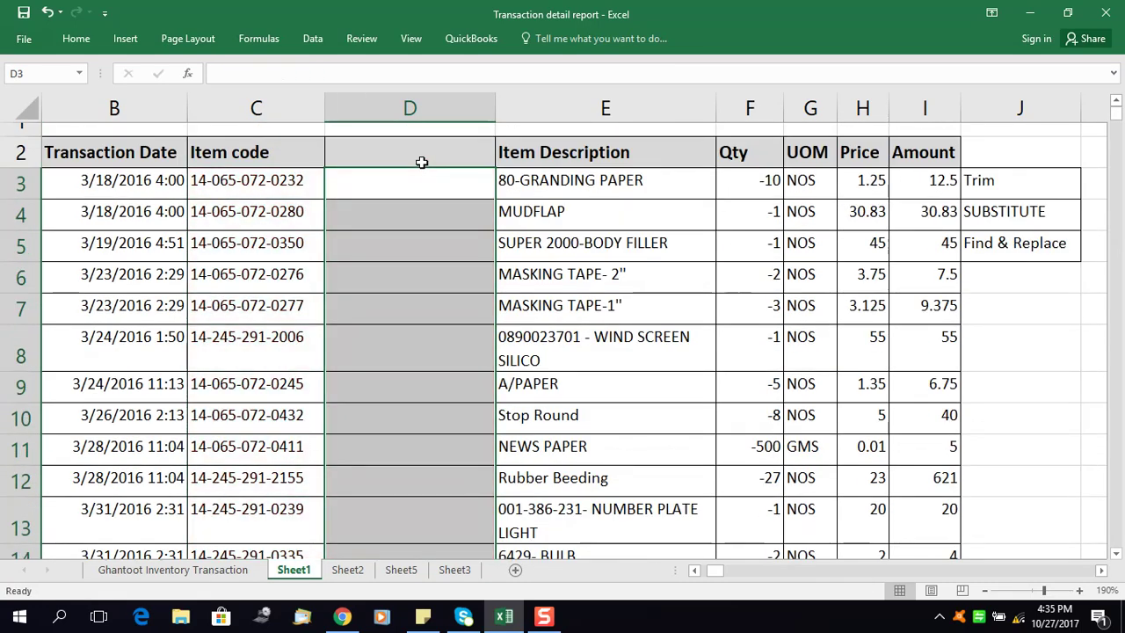
{"action": "key", "text": "Right"}
{"action": "key", "text": "Right"}
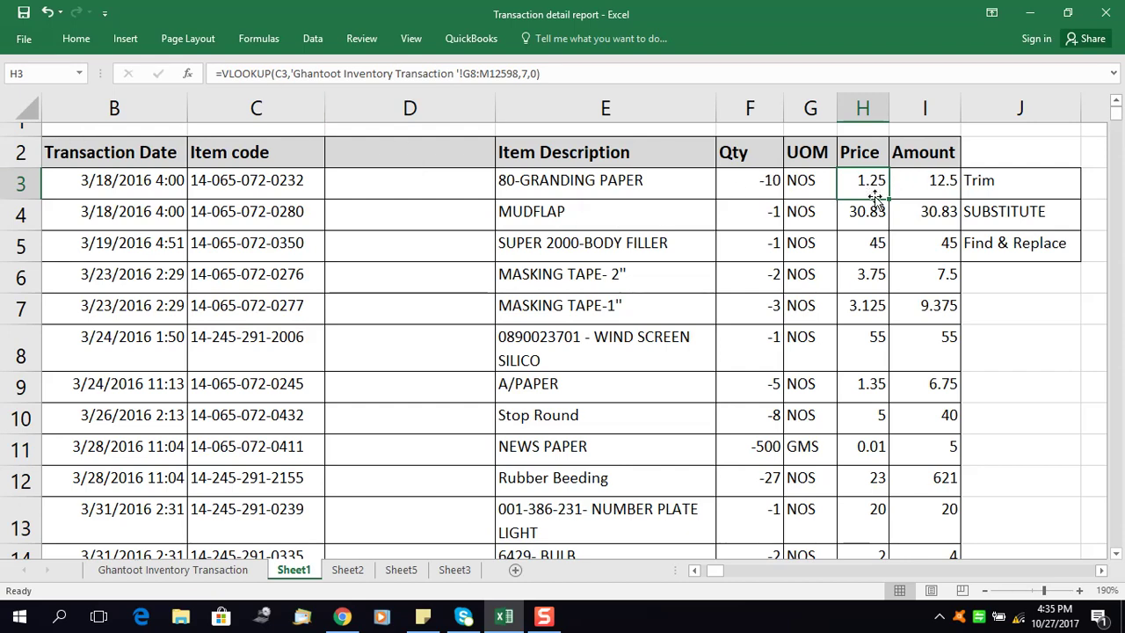
{"action": "left_click", "coordinate": [414, 188]}
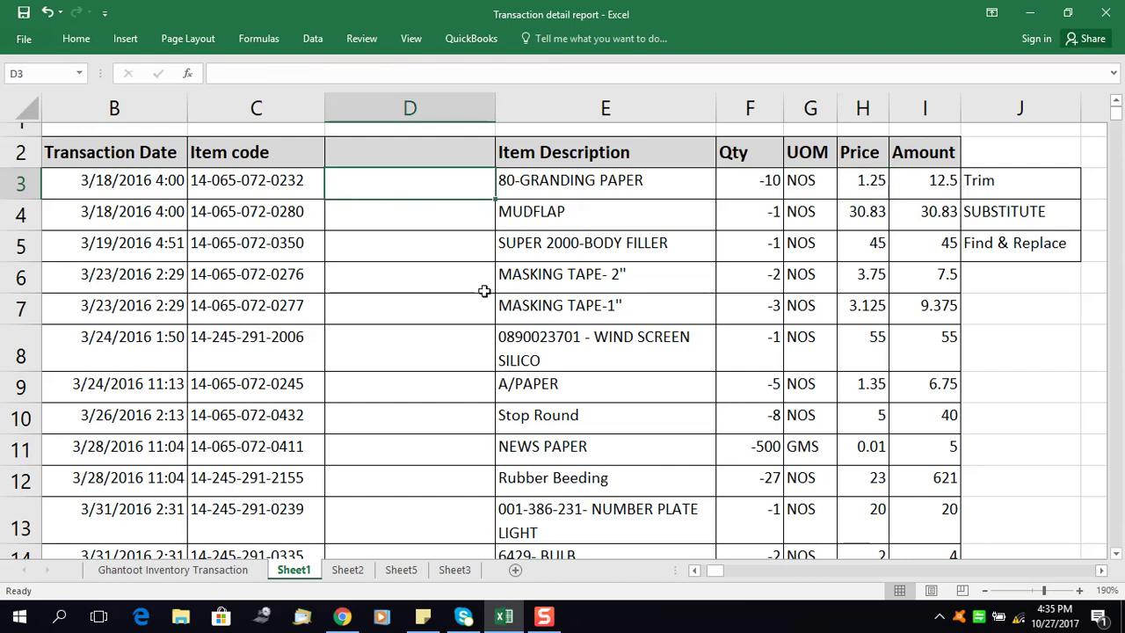
- Undo the deletion of the SUBSTITUTE formulas and the values-only paste over the item codes, ending with D3 selected
{"action": "key", "text": "ctrl+v"}
{"action": "key", "text": "ctrl+c"}
{"action": "key", "text": "Left"}
{"action": "key", "text": "ctrl+v"}
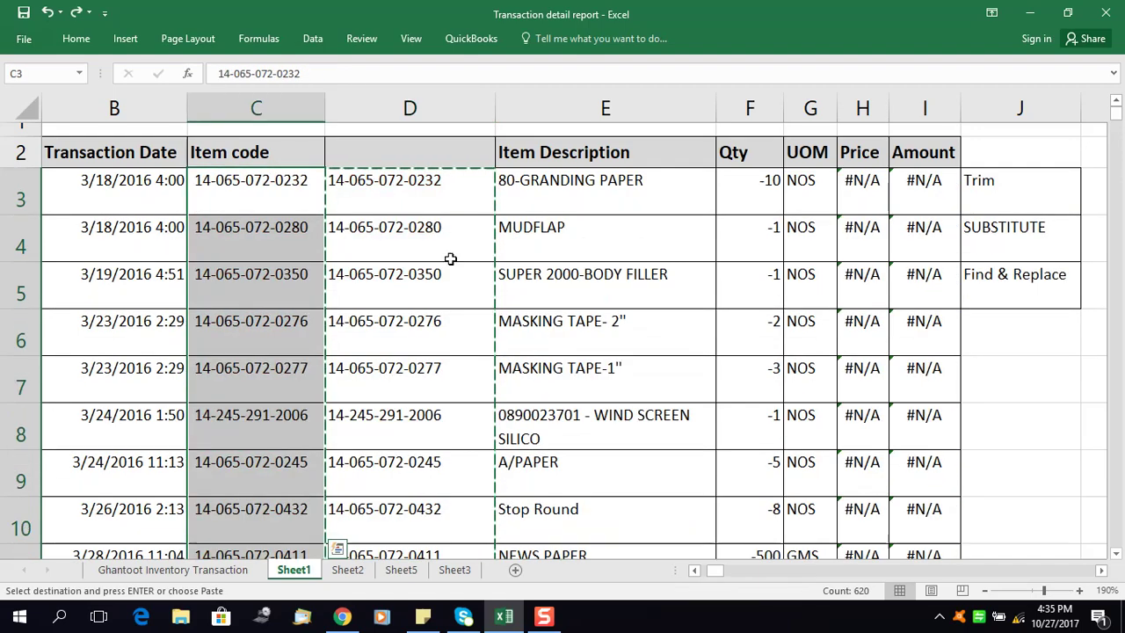
{"action": "left_click", "coordinate": [447, 213]}
{"action": "key", "text": "Escape"}
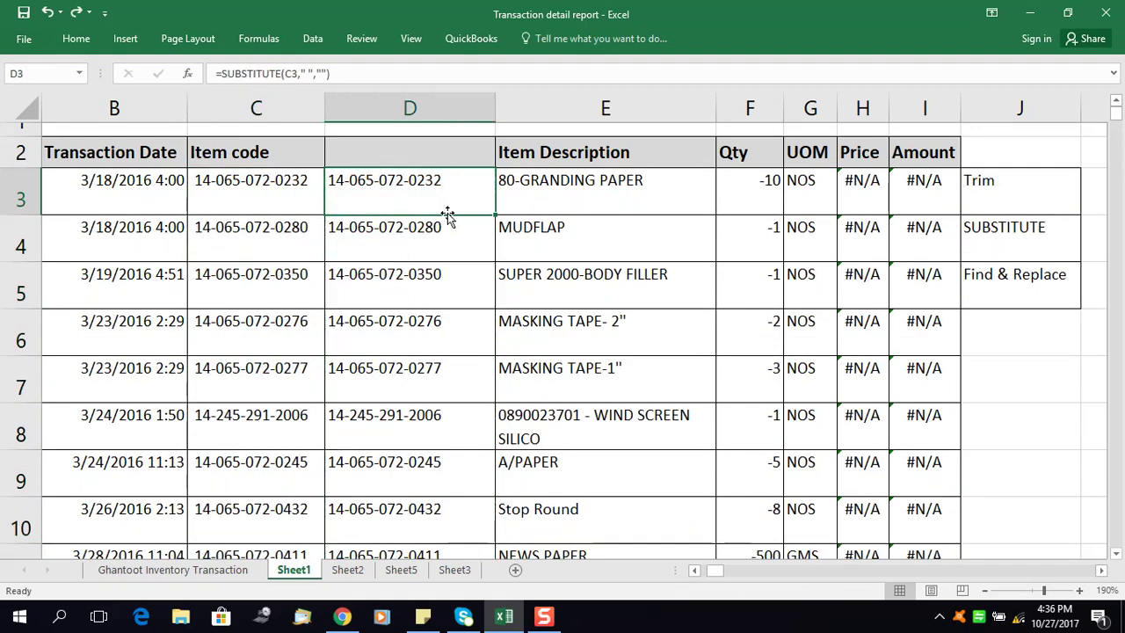
- Delete the SUBSTITUTE helper formulas from D3:D622 and return to the first item code in C3
{"action": "key", "text": "ctrl+shift+Down"}
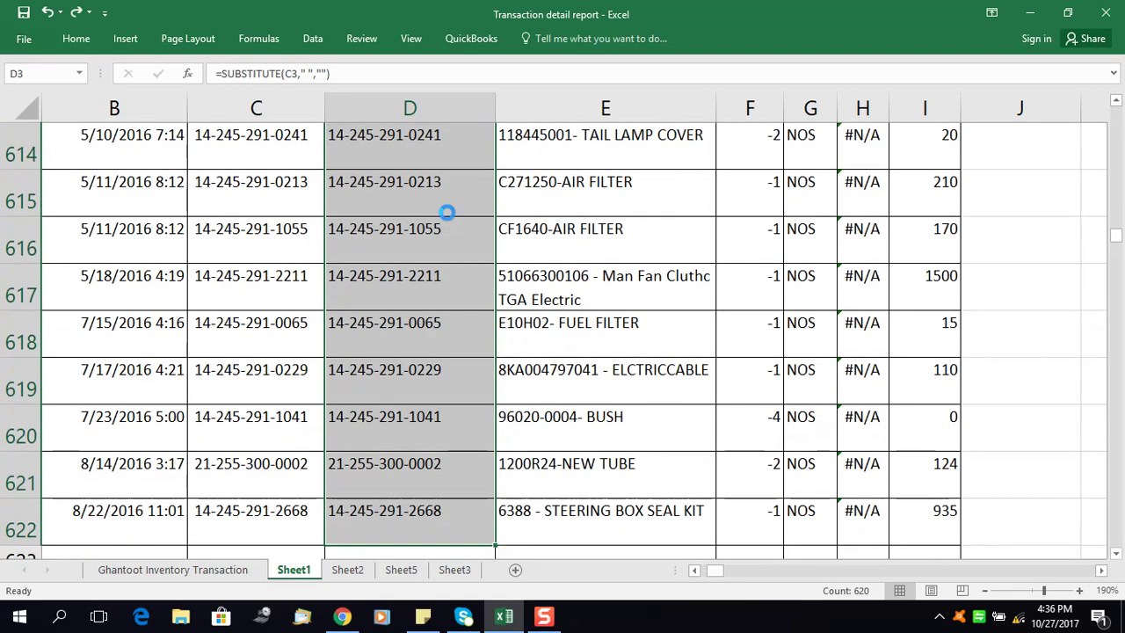
{"action": "key", "text": "Delete"}
{"action": "left_click", "coordinate": [448, 213]}
{"action": "key", "text": "Up"}
{"action": "key", "text": "Left"}
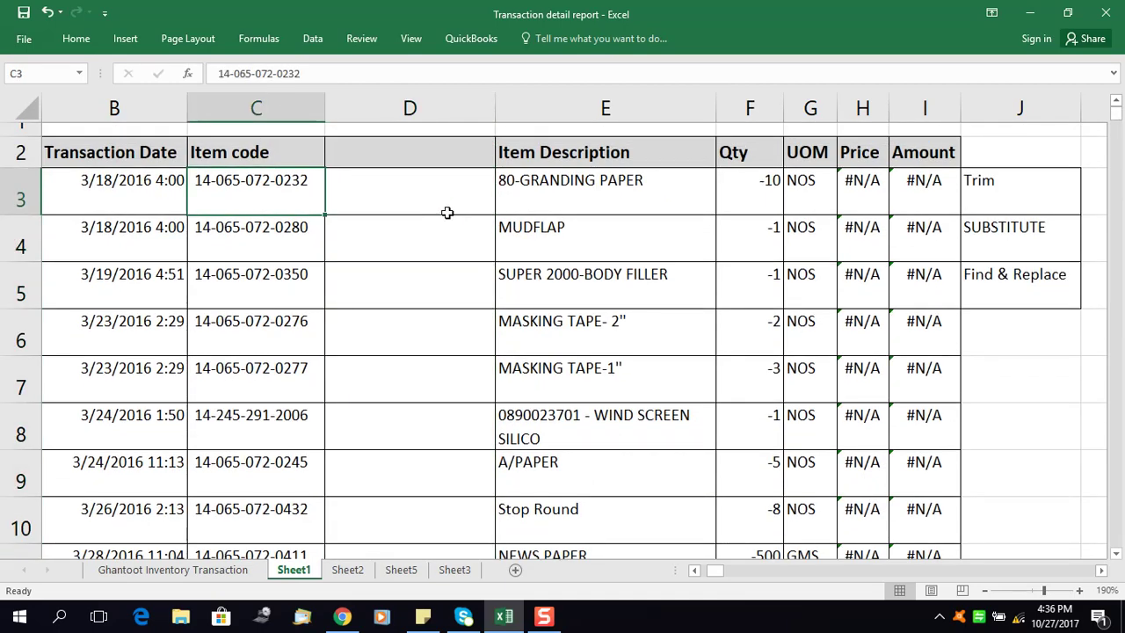
- Use Find and Replace on the item codes in C3:C622 to replace every space with nothing
{"action": "key", "text": "ctrl+shift+Down"}
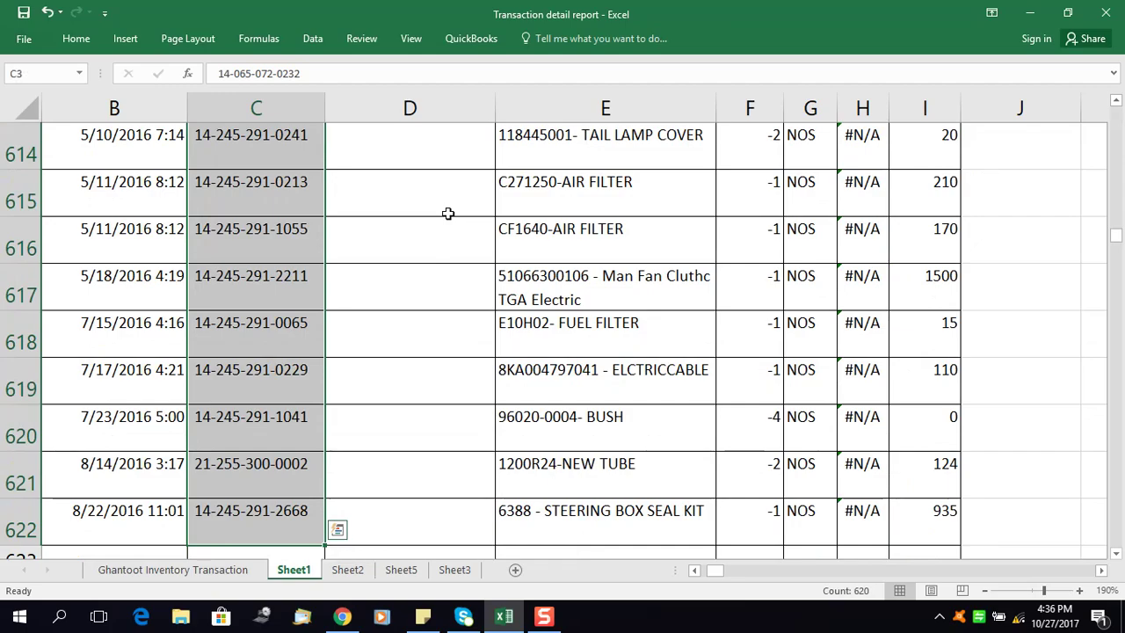
{"action": "scroll", "coordinate": [405, 297], "scroll_direction": "up", "scroll_amount": 20}
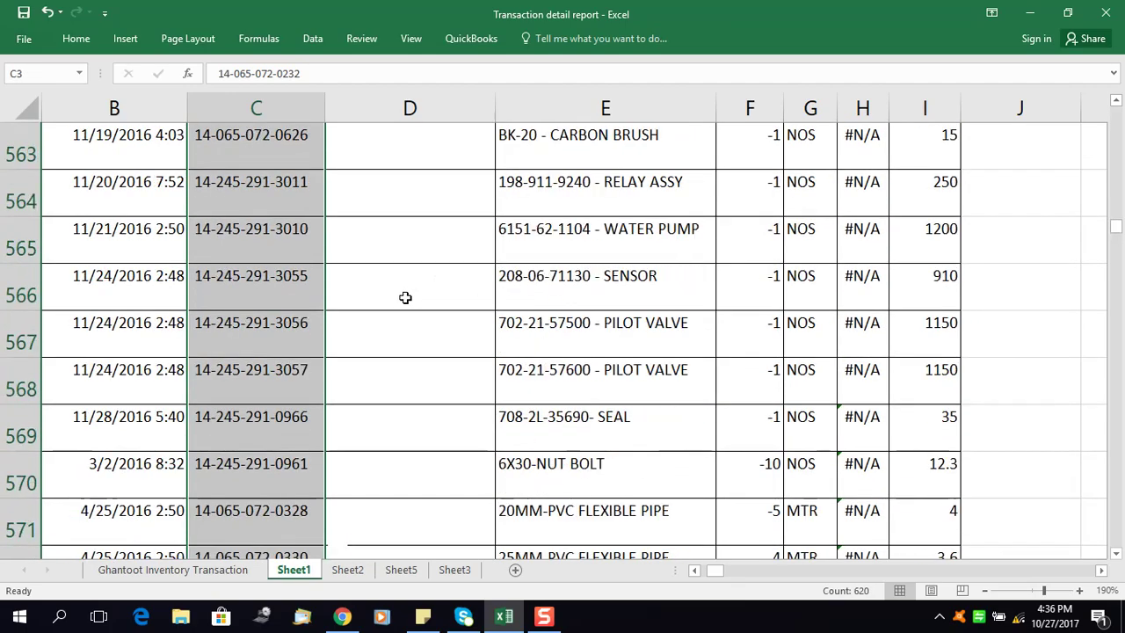
{"action": "scroll", "coordinate": [405, 297], "scroll_direction": "up", "scroll_amount": 20}
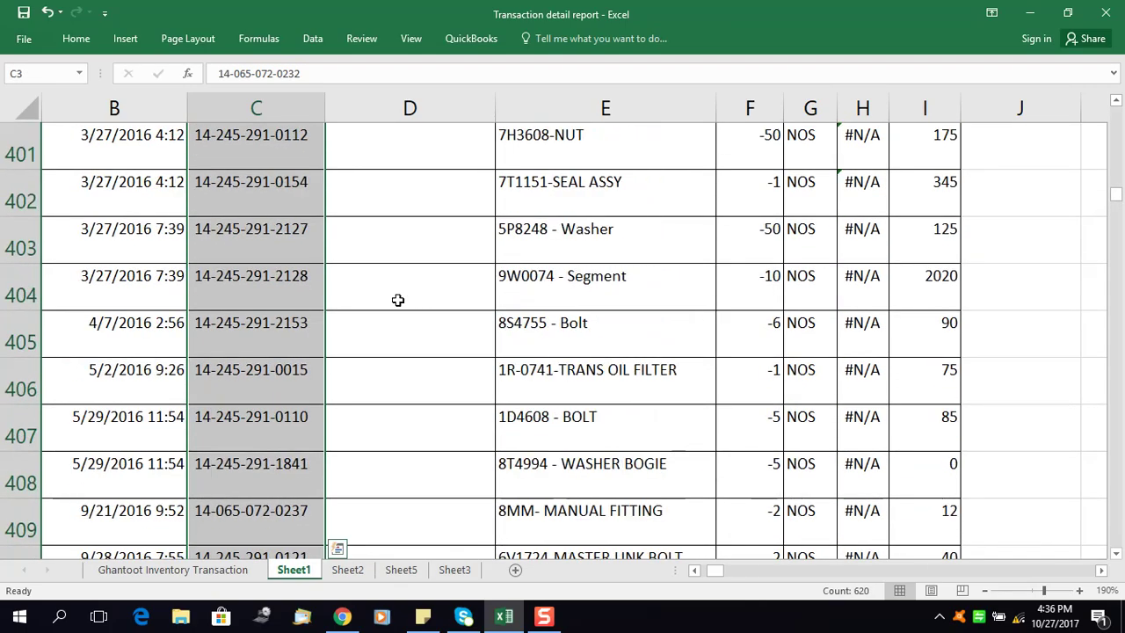
{"action": "scroll", "coordinate": [397, 299], "scroll_direction": "up", "scroll_amount": 1}
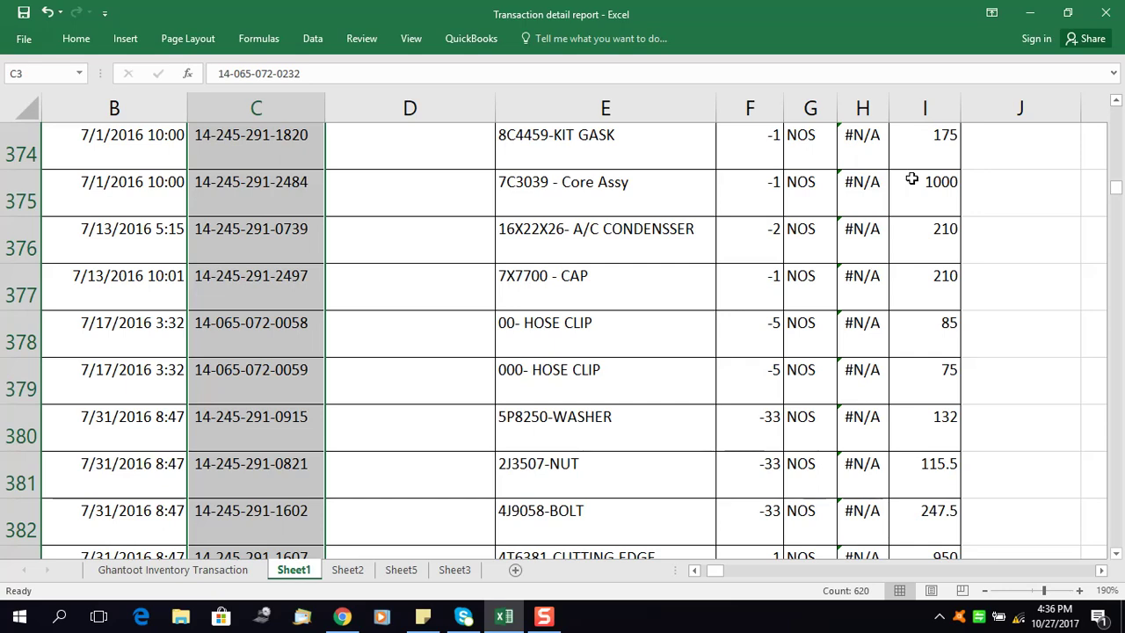
{"action": "key", "text": "ctrl+f"}
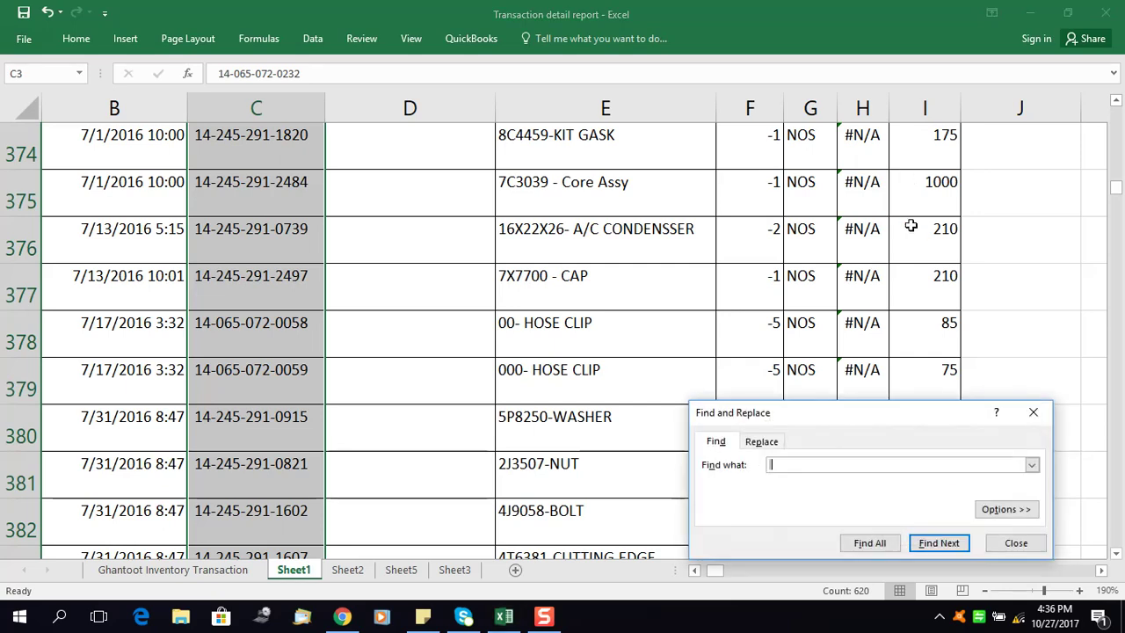
{"action": "left_click_drag", "start_coordinate": [798, 423], "coordinate": [711, 253]}
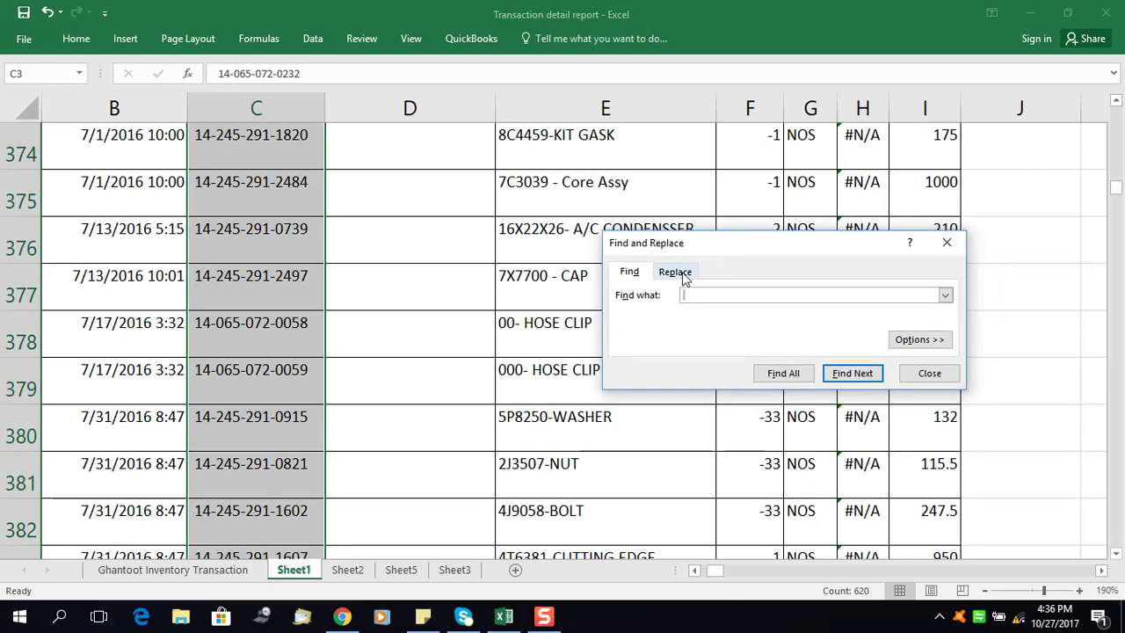
{"action": "left_click", "coordinate": [676, 272]}
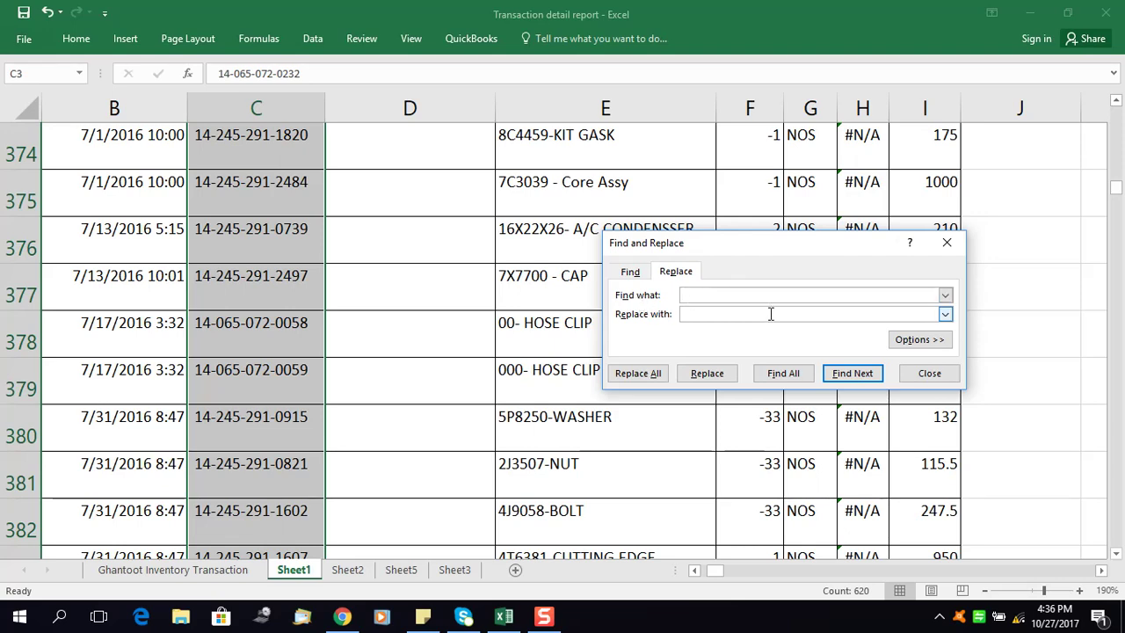
{"action": "left_click", "coordinate": [705, 315]}
{"action": "left_click", "coordinate": [639, 380]}
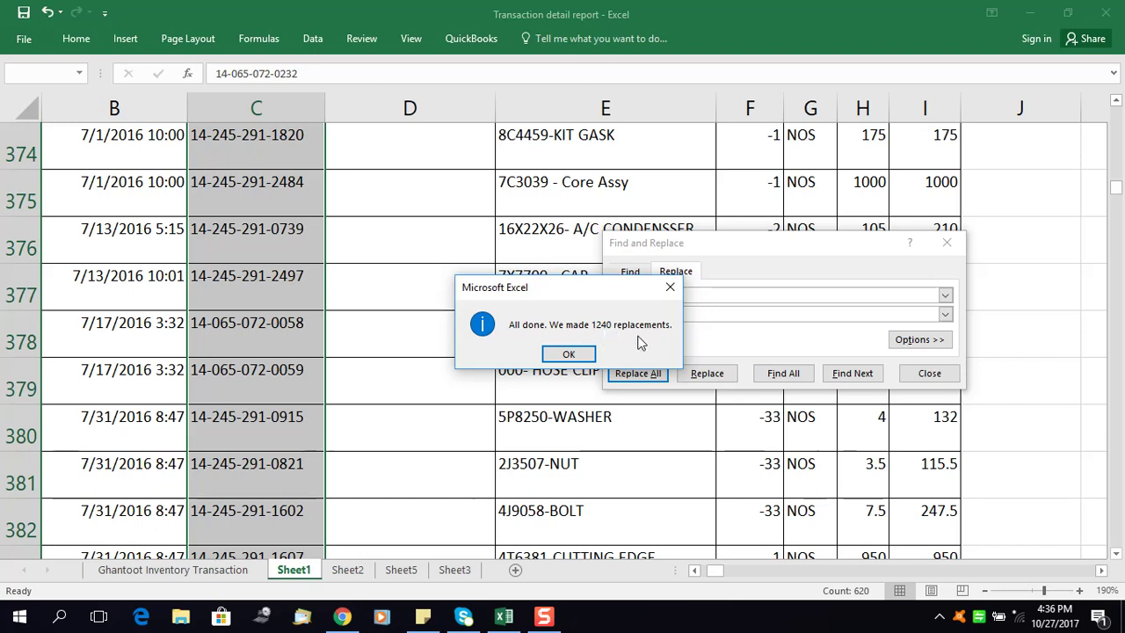
{"action": "left_click", "coordinate": [568, 354]}
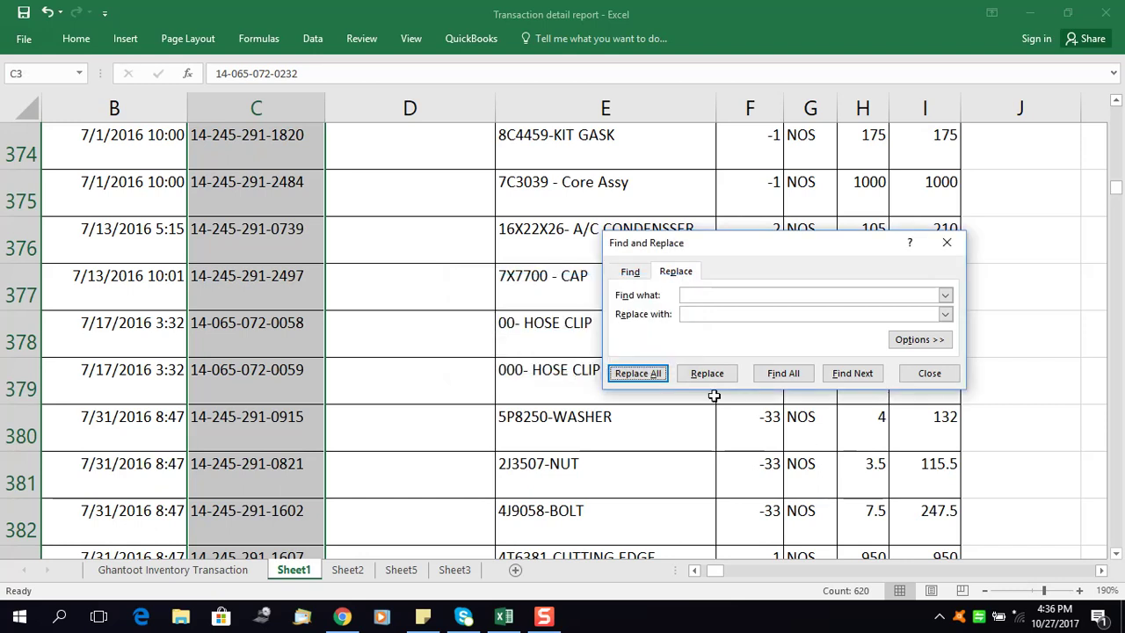
{"action": "left_click", "coordinate": [934, 375]}
- Examine the Price lookups in column H for the first rows below the header
{"action": "scroll", "coordinate": [891, 384], "scroll_direction": "up", "scroll_amount": 10}
{"action": "scroll", "coordinate": [890, 384], "scroll_direction": "up", "scroll_amount": 20}
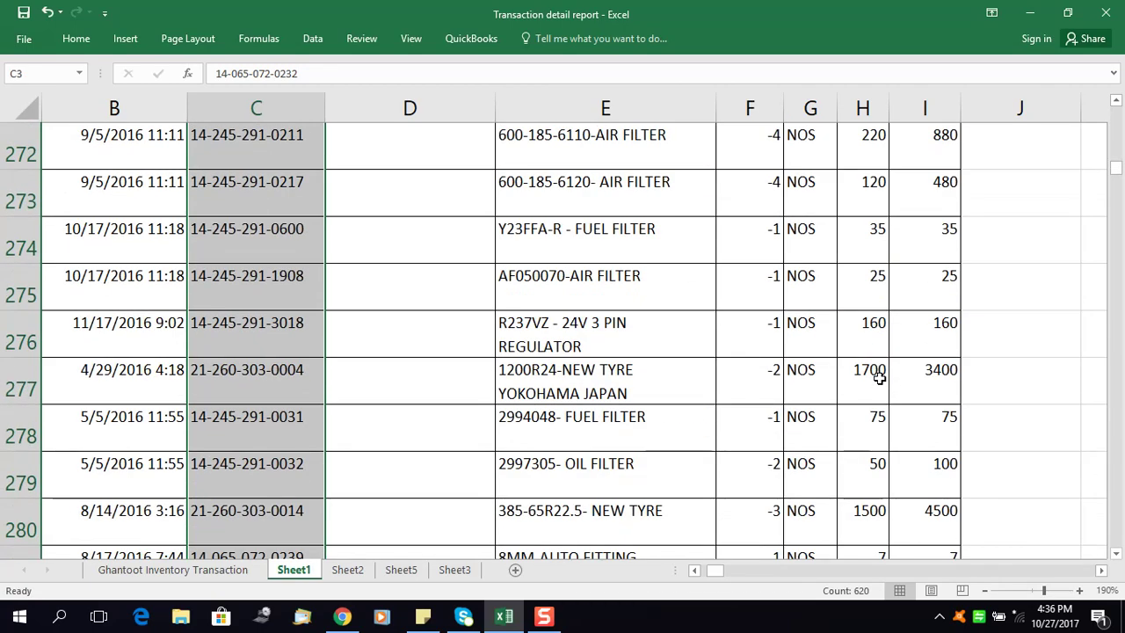
{"action": "key", "text": "ctrl+Home"}
{"action": "key", "text": "Right"}
{"action": "key", "text": "Right"}
{"action": "key", "text": "Right"}
{"action": "key", "text": "Right"}
{"action": "key", "text": "Right"}
{"action": "key", "text": "Right"}
{"action": "key", "text": "Right"}
{"action": "key", "text": "Down"}
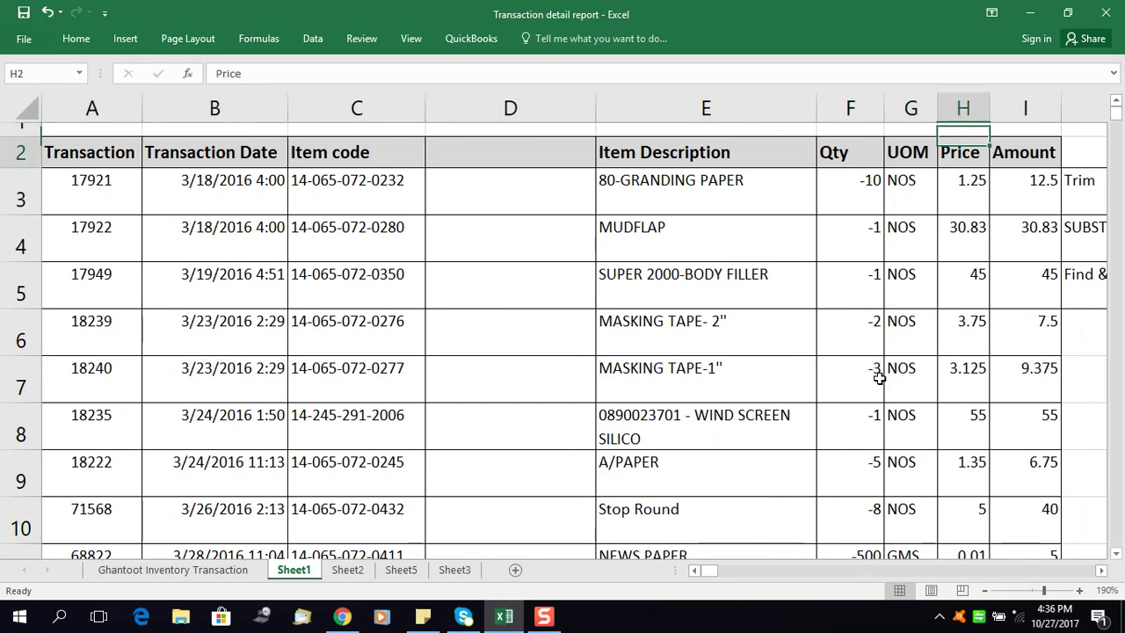
{"action": "key", "text": "Down"}
{"action": "key", "text": "Down"}
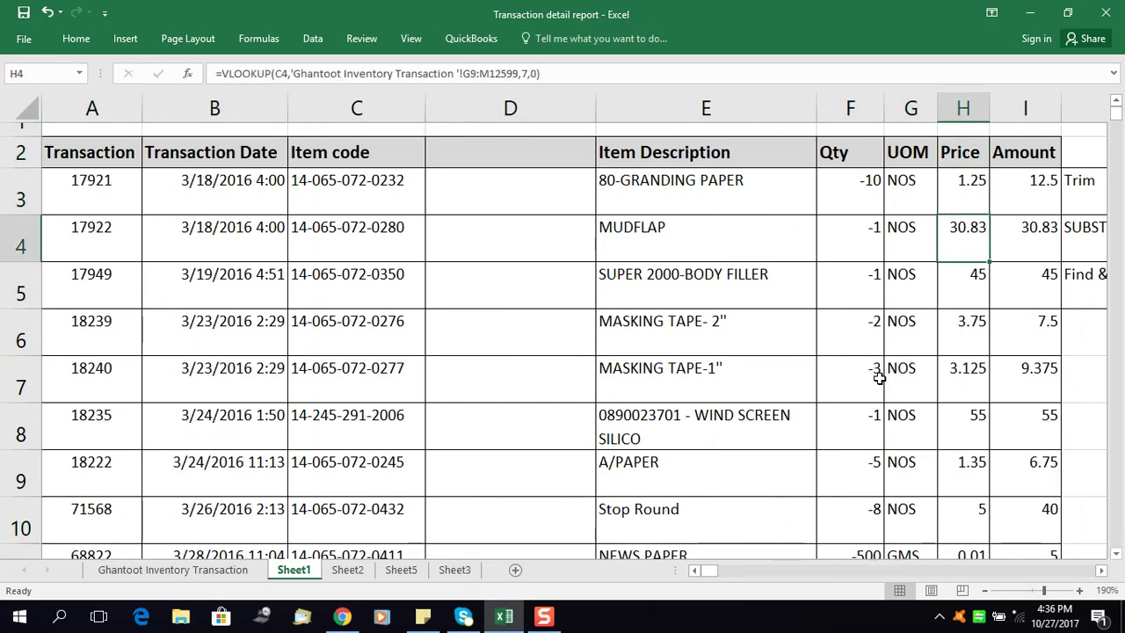
{"action": "key", "text": "Down"}
{"action": "key", "text": "Down"}
{"action": "key", "text": "Up"}
{"action": "key", "text": "Up"}
{"action": "key", "text": "Up"}
{"action": "key", "text": "Up"}
{"action": "key", "text": "Down"}
- Undo the space replacement in the item codes and check the Price lookup in H3
{"action": "key", "text": "Left"}
{"action": "key", "text": "Left"}
{"action": "key", "text": "Right"}
{"action": "key", "text": "Right"}
{"action": "key", "text": "Left"}
{"action": "key", "text": "Left"}
{"action": "key", "text": "Left"}
{"action": "key", "text": "Left"}
{"action": "key", "text": "Left"}
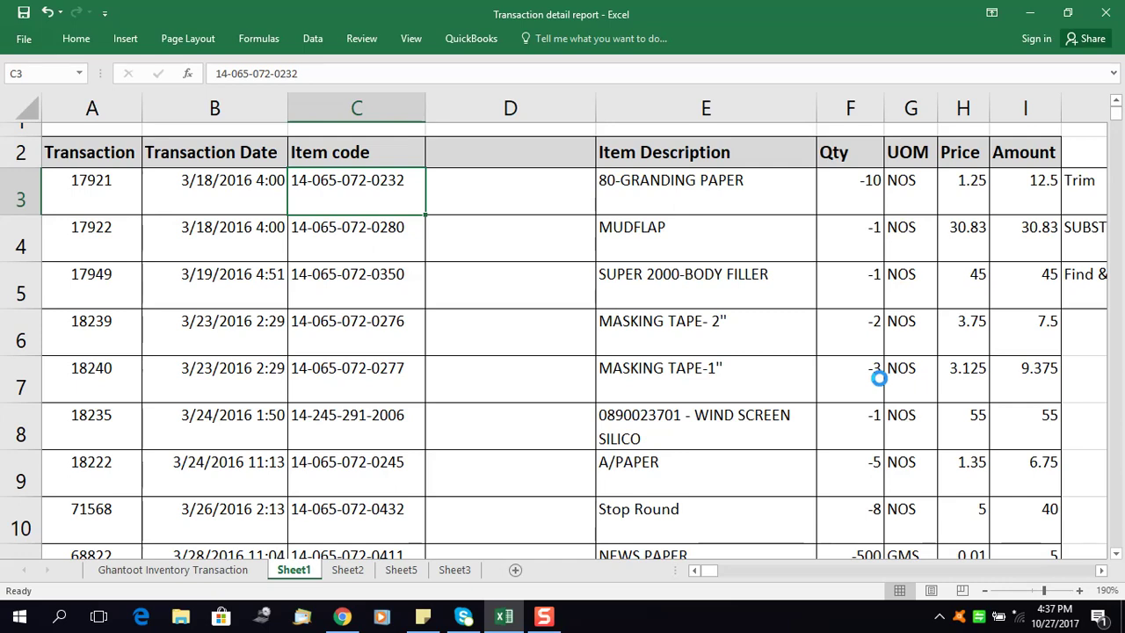
{"action": "key", "text": "ctrl+shift+Down"}
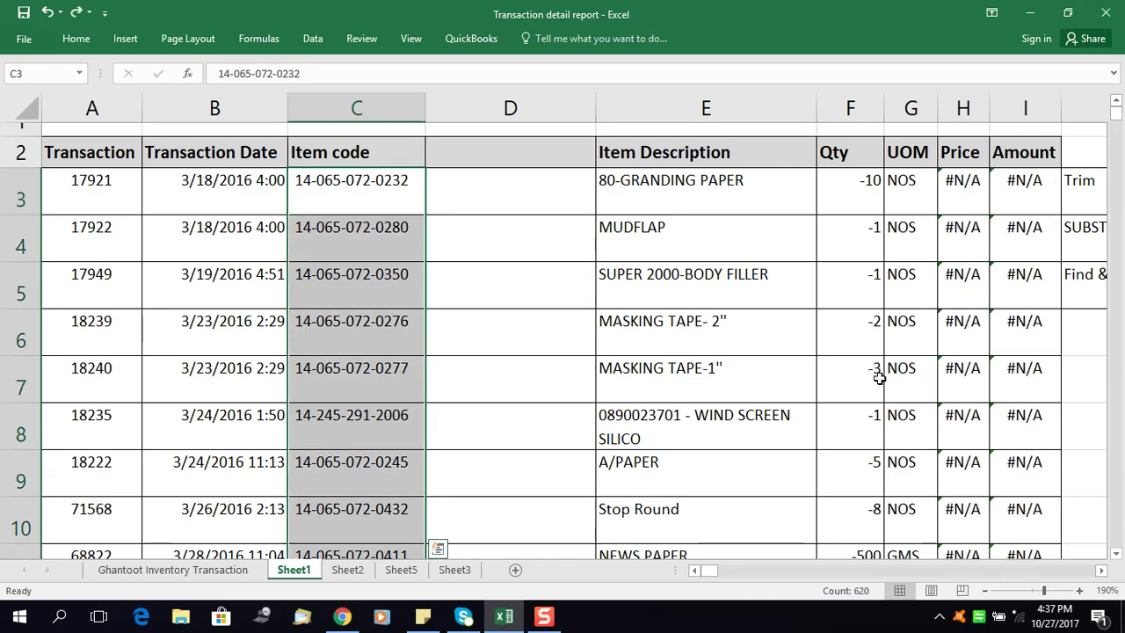
{"action": "left_click", "coordinate": [958, 203]}
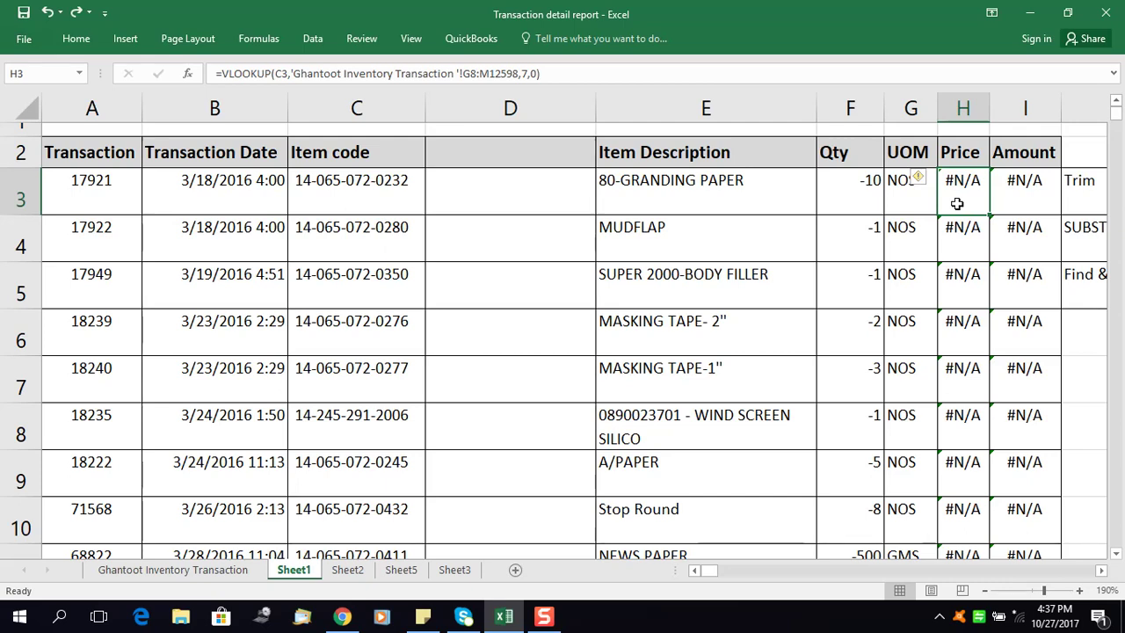
- Remove all spaces from the item codes in C3:C622 by replacing each space with an empty value
{"action": "left_click", "coordinate": [402, 188]}
{"action": "key", "text": "ctrl+shift+Down"}
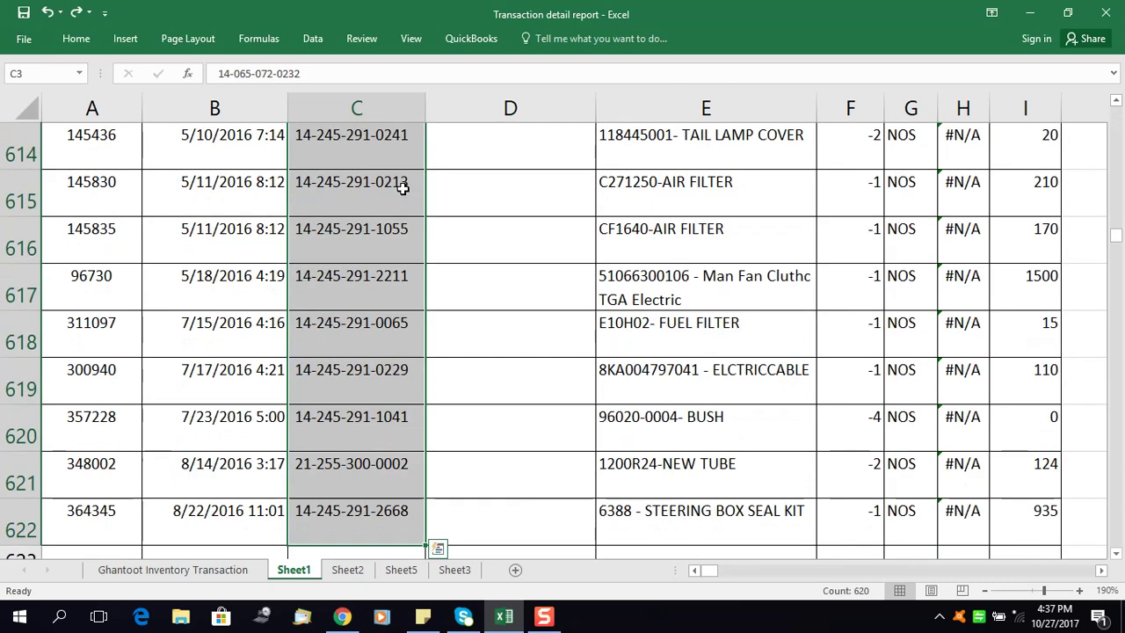
{"action": "key", "text": "ctrl+f"}
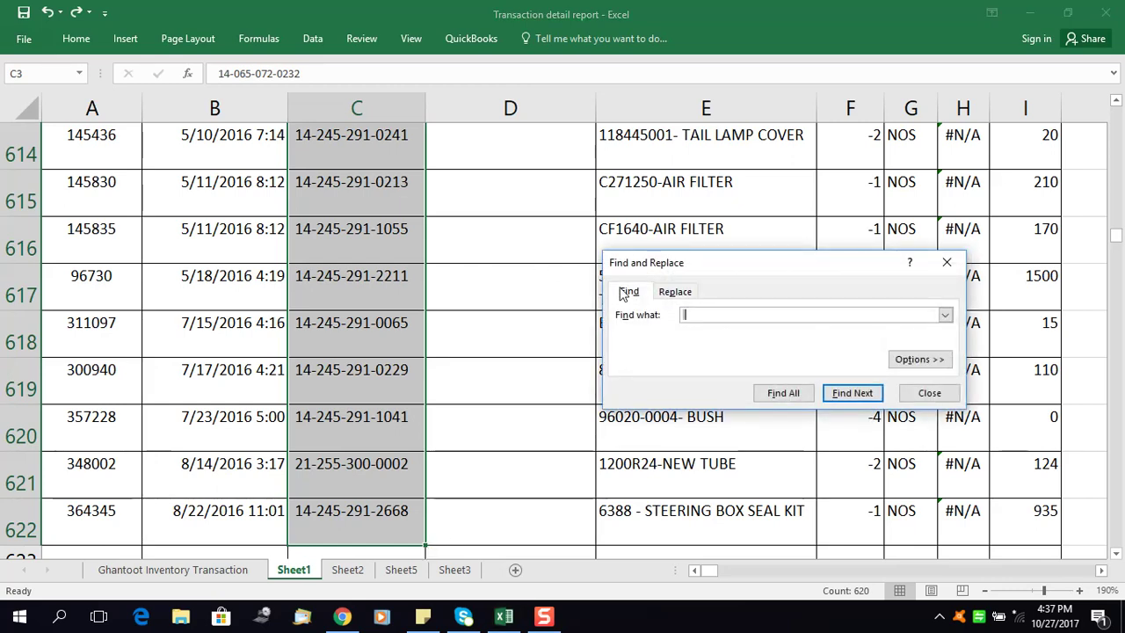
{"action": "left_click", "coordinate": [672, 291]}
{"action": "left_click", "coordinate": [705, 314]}
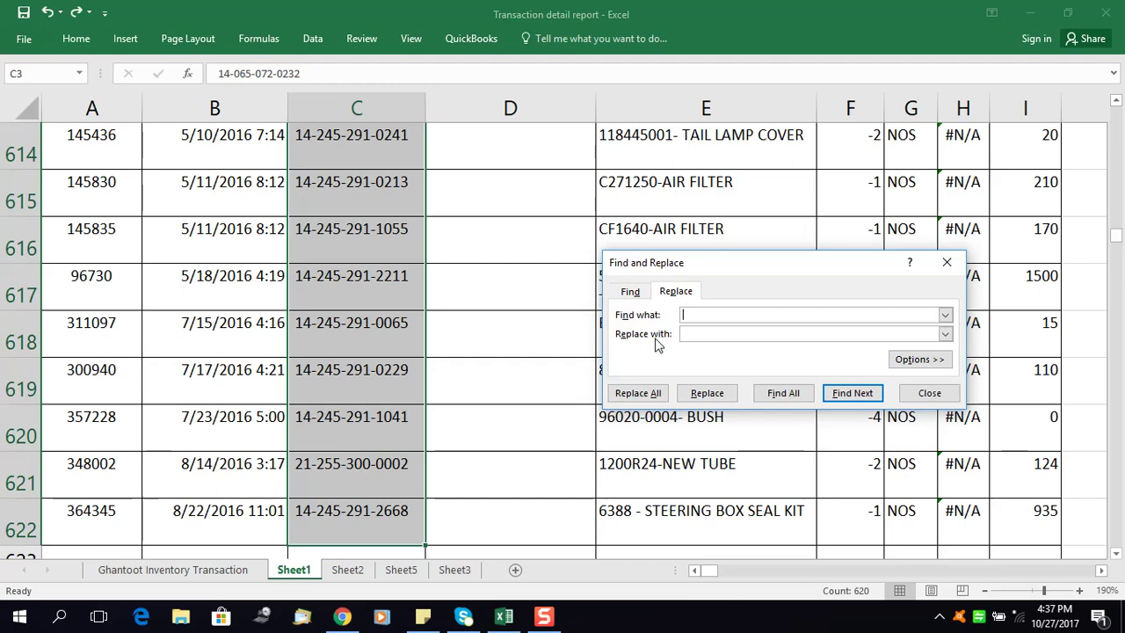
{"action": "left_click", "coordinate": [940, 334]}
{"action": "left_click", "coordinate": [637, 395]}
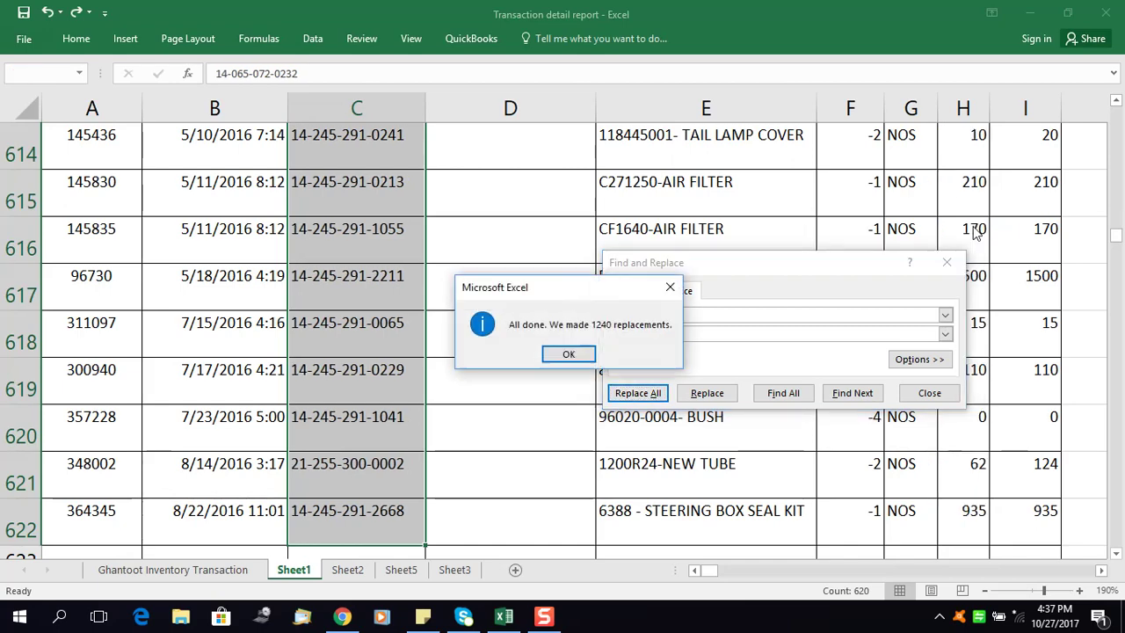
{"action": "left_click", "coordinate": [578, 351]}
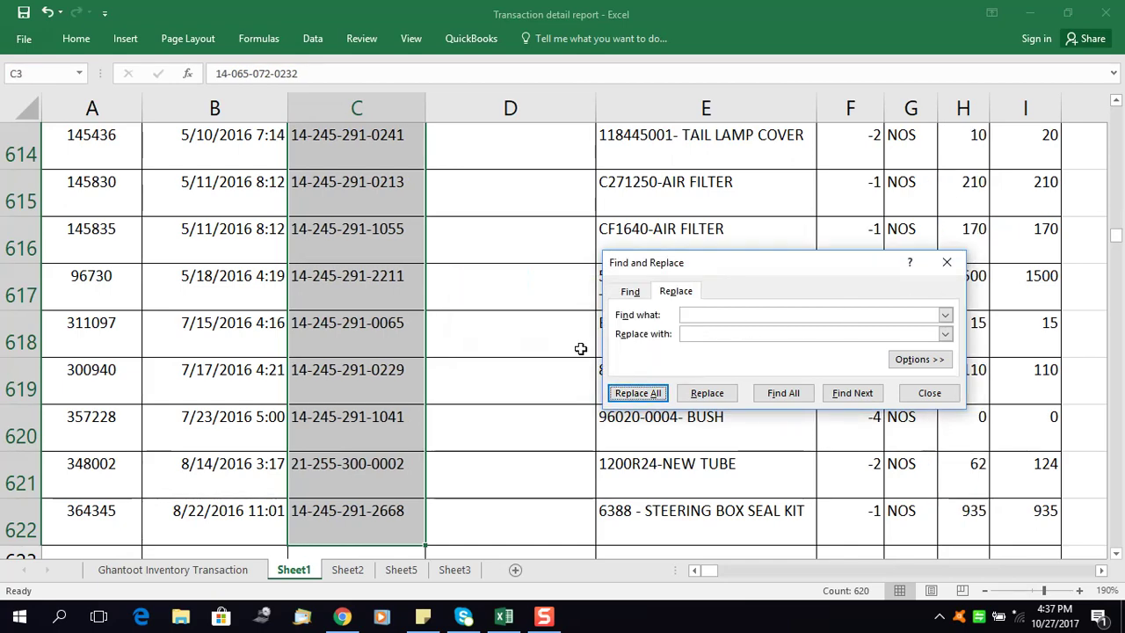
{"action": "left_click", "coordinate": [929, 393]}
- Look over the Price results and delete the empty helper column D
{"action": "scroll", "coordinate": [641, 382], "scroll_direction": "up", "scroll_amount": 10}
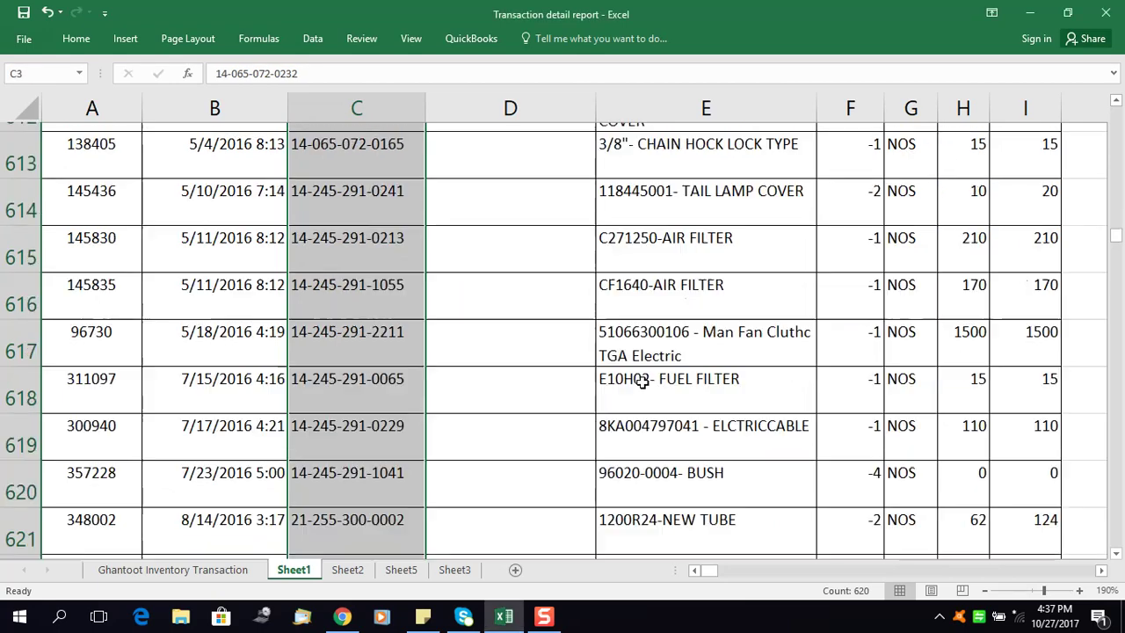
{"action": "scroll", "coordinate": [642, 383], "scroll_direction": "up", "scroll_amount": 20}
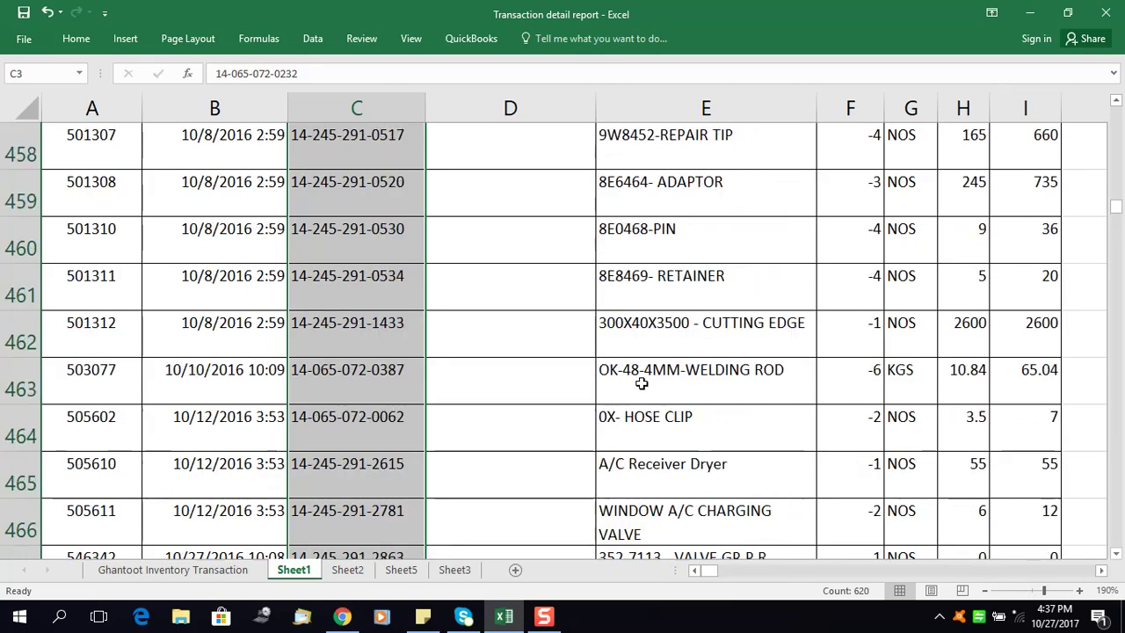
{"action": "scroll", "coordinate": [642, 384], "scroll_direction": "up", "scroll_amount": 20}
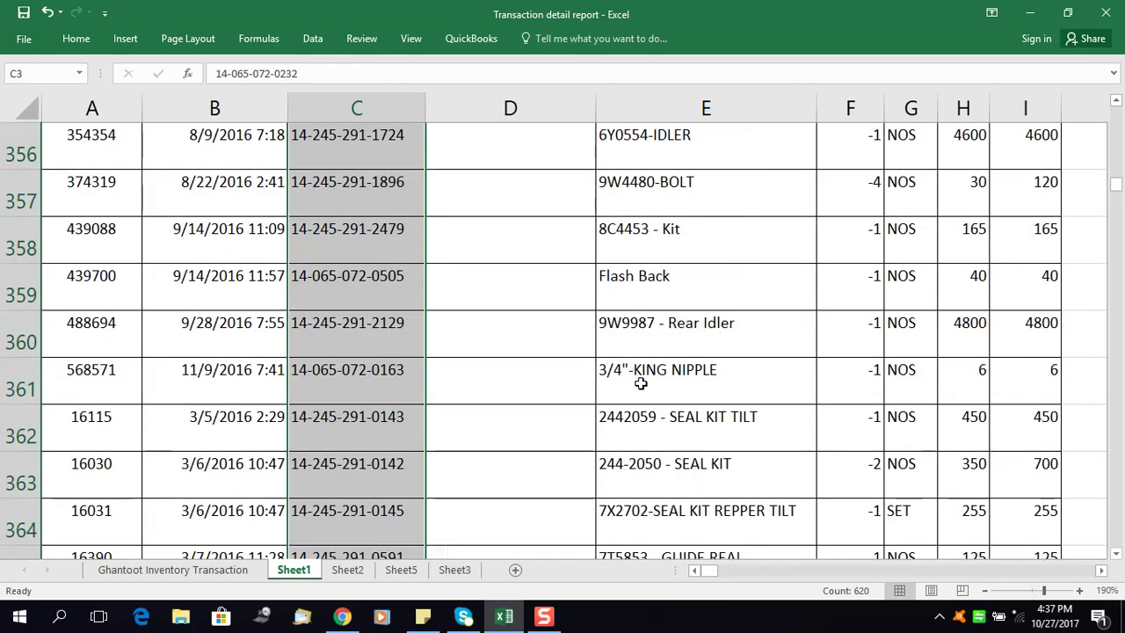
{"action": "key", "text": "ctrl+Home"}
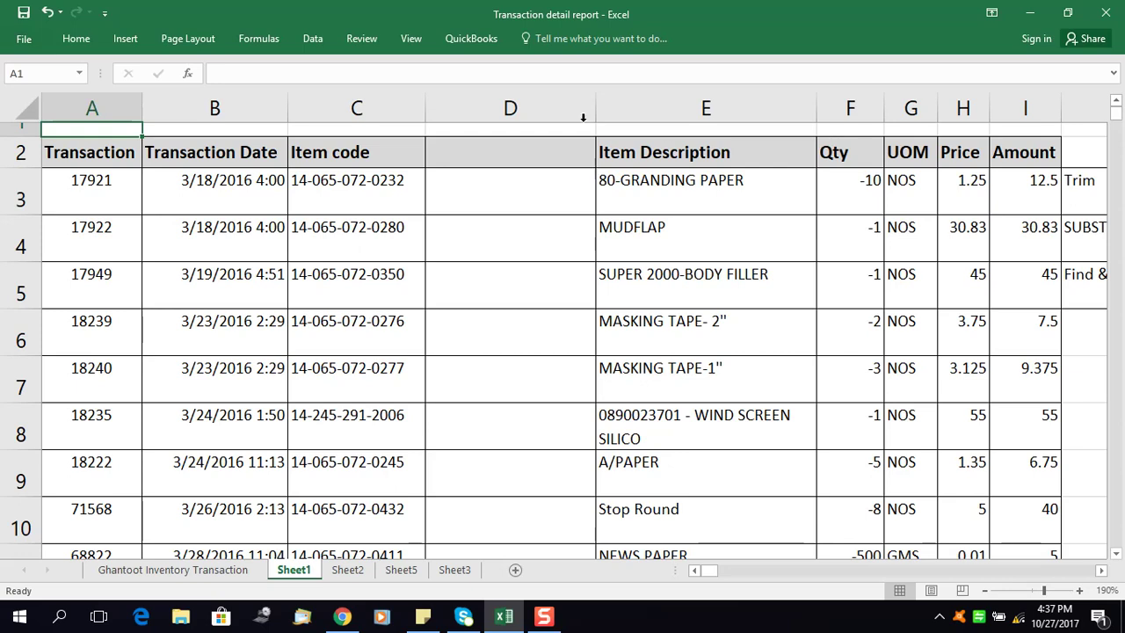
{"action": "left_click", "coordinate": [551, 102]}
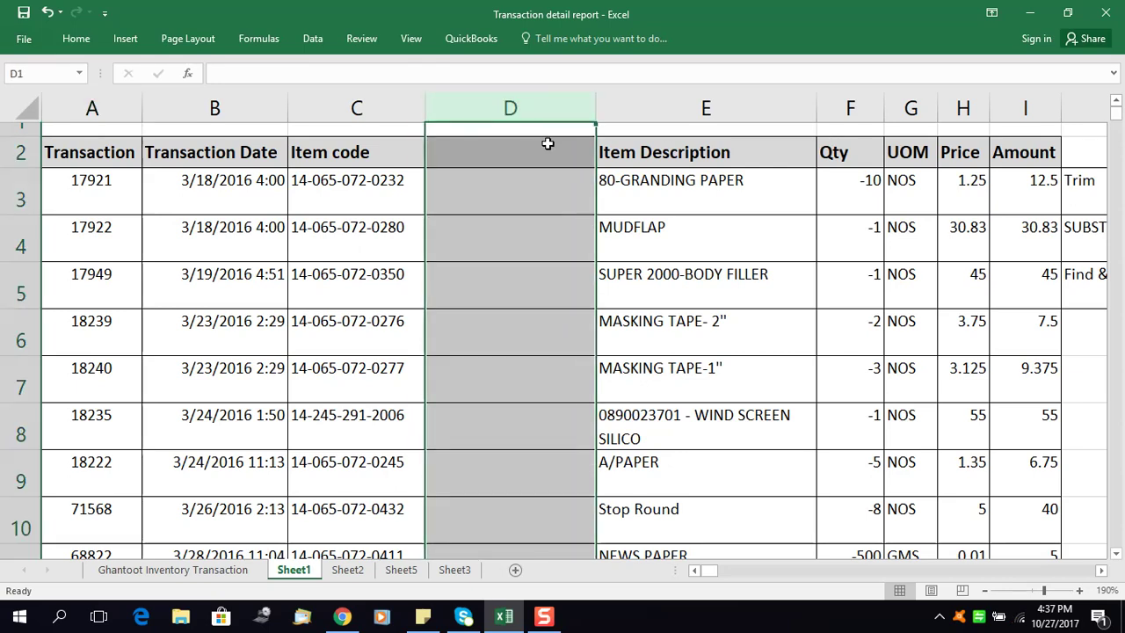
{"action": "left_click_drag", "start_coordinate": [548, 144], "coordinate": [620, 173]}
{"action": "left_click", "coordinate": [844, 186]}
- Clear the Trim, SUBSTITUTE and Find & Replace notes beside the Amount column, covering I3:I6
{"action": "left_click", "coordinate": [950, 151]}
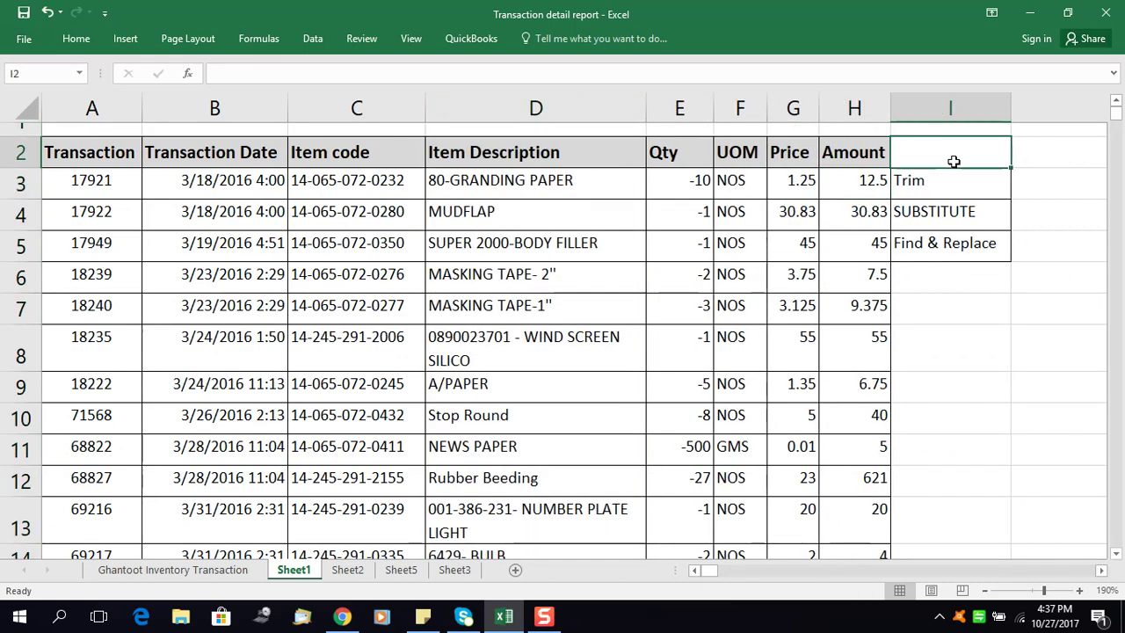
{"action": "key", "text": "ctrl+c"}
{"action": "key", "text": "Down"}
{"action": "key", "text": "shift+Down"}
{"action": "key", "text": "shift+Down"}
{"action": "key", "text": "shift+Down"}
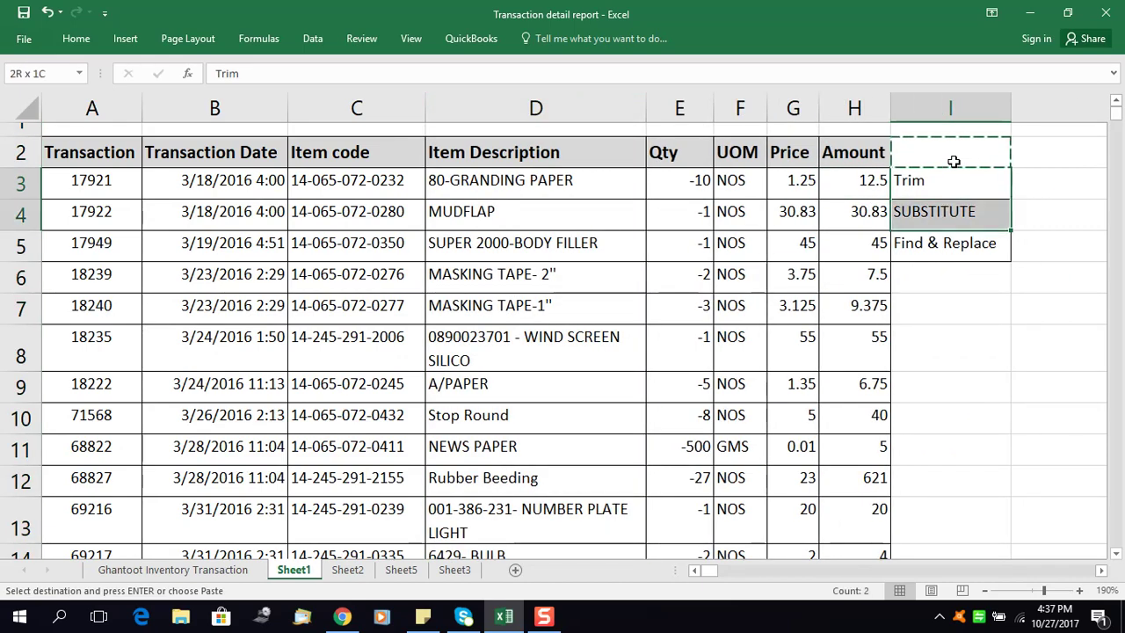
{"action": "key", "text": "Return"}
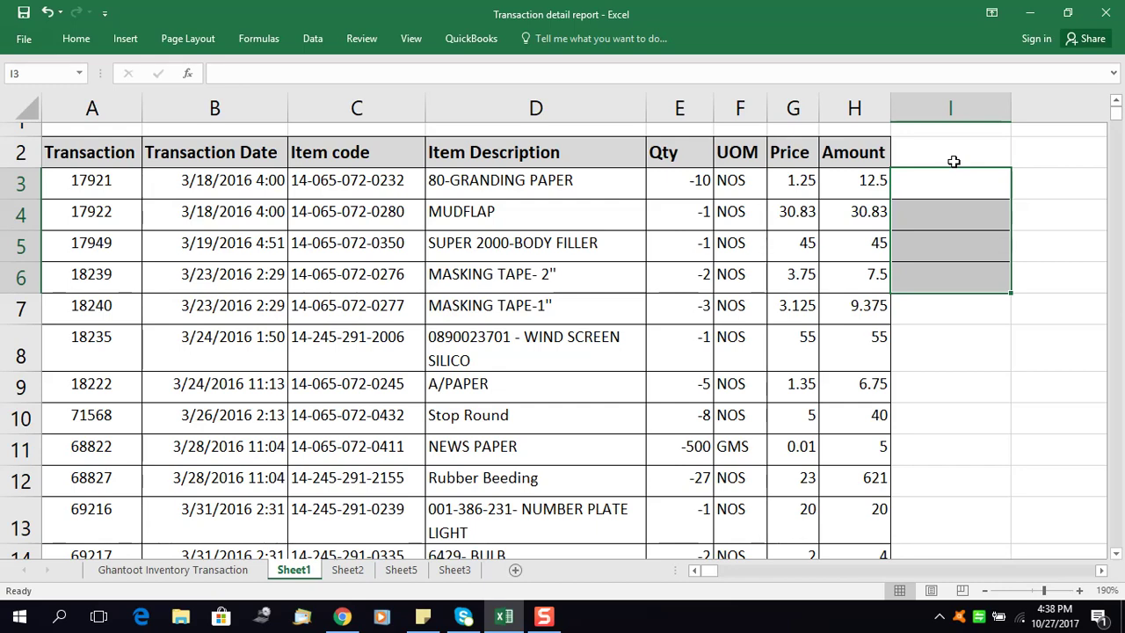
- Undo the clearing of the method notes in column I
{"action": "key", "text": "Left"}
{"action": "key", "text": "Left"}
{"action": "key", "text": "Left"}
{"action": "key", "text": "Left"}
{"action": "key", "text": "Left"}
{"action": "key", "text": "Left"}
{"action": "key", "text": "Left"}
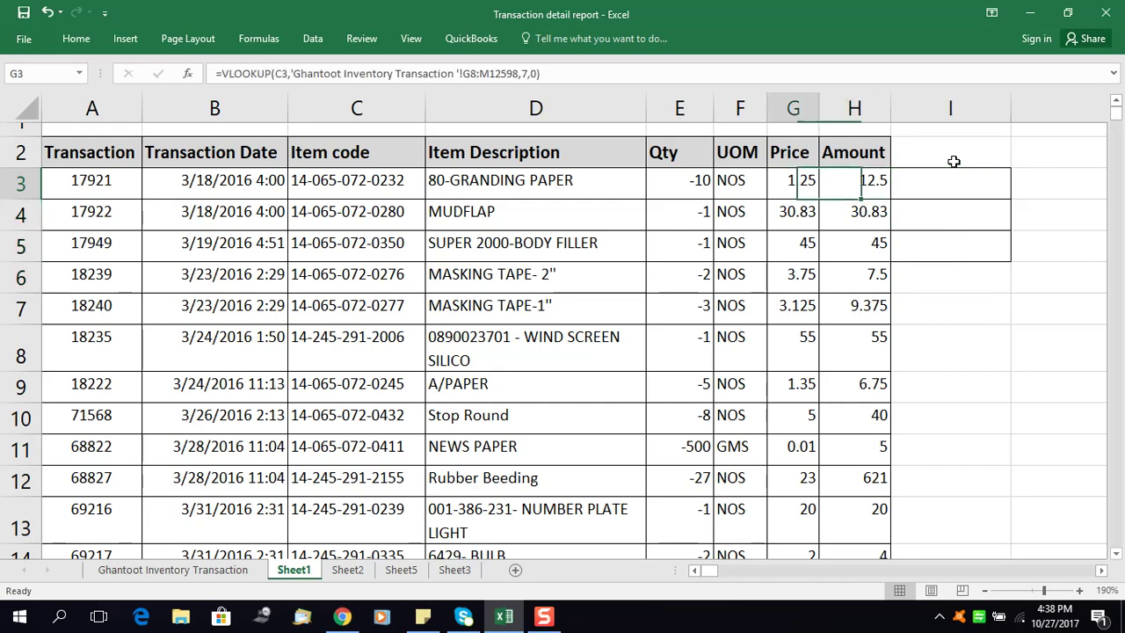
{"action": "key", "text": "Right"}
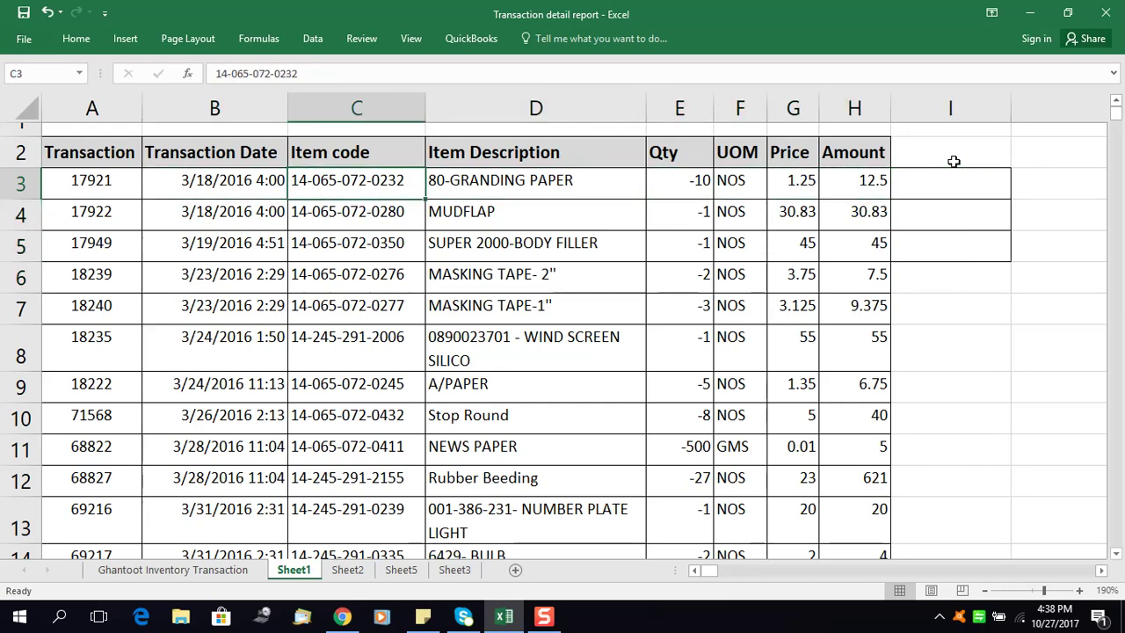
{"action": "key", "text": "ctrl+z"}
{"action": "key", "text": "Down"}
{"action": "key", "text": "Left"}
{"action": "key", "text": "Left"}
{"action": "key", "text": "Left"}
{"action": "key", "text": "Left"}
{"action": "key", "text": "Left"}
{"action": "key", "text": "Left"}
{"action": "key", "text": "Up"}
{"action": "key", "text": "Up"}
{"action": "key", "text": "Right"}
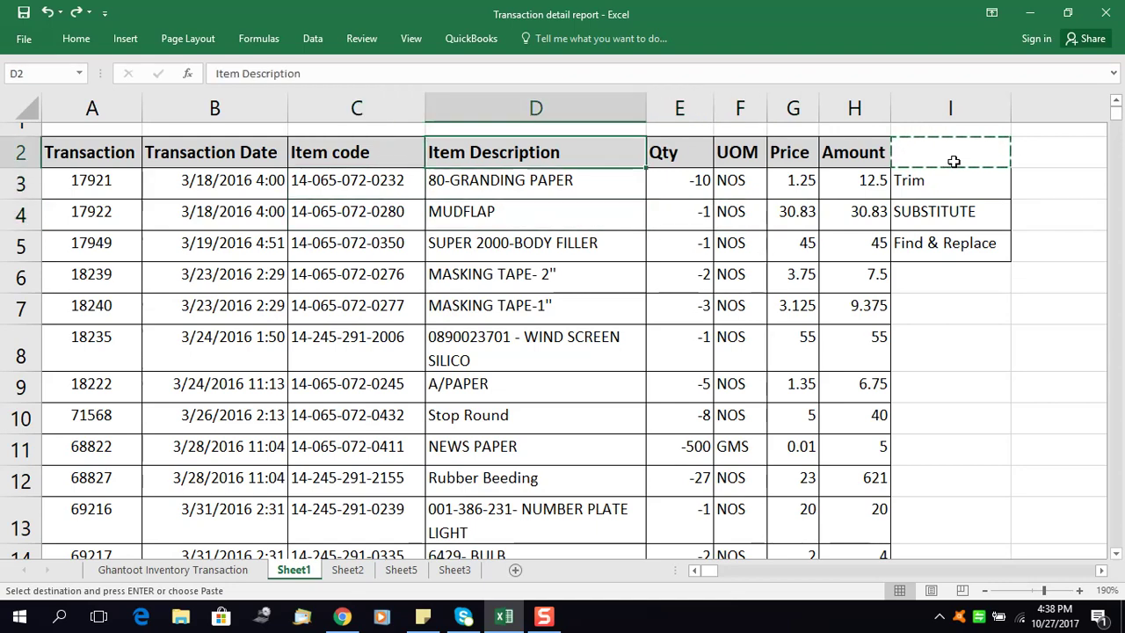
{"action": "key", "text": "Right"}
{"action": "key", "text": "Down"}
{"action": "key", "text": "Left"}
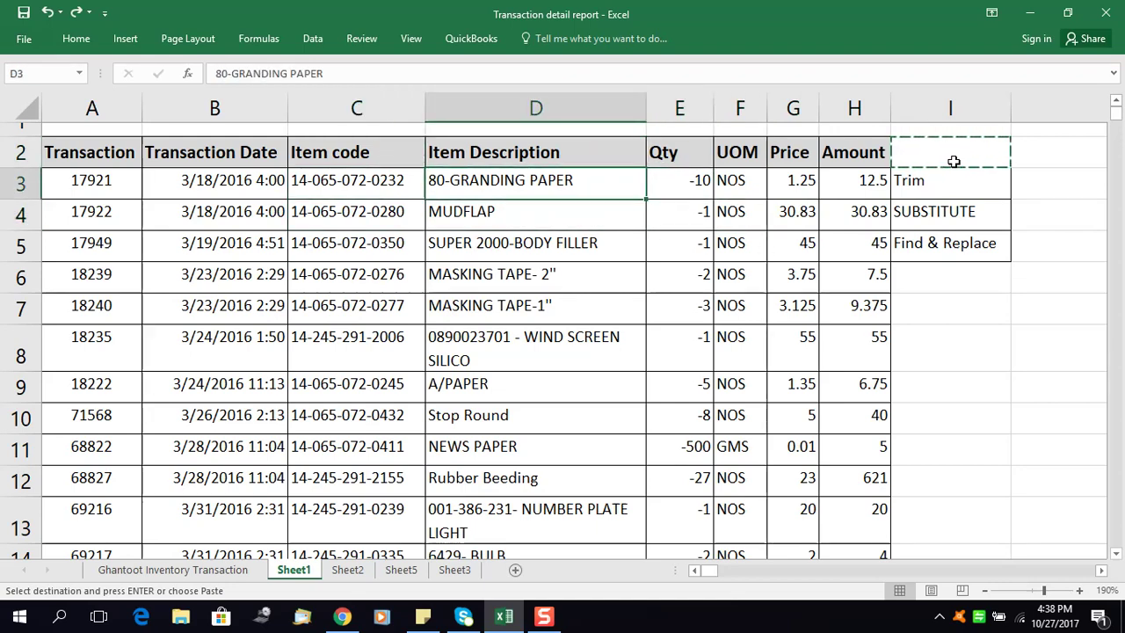
{"action": "key", "text": "Down"}
{"action": "key", "text": "Up"}
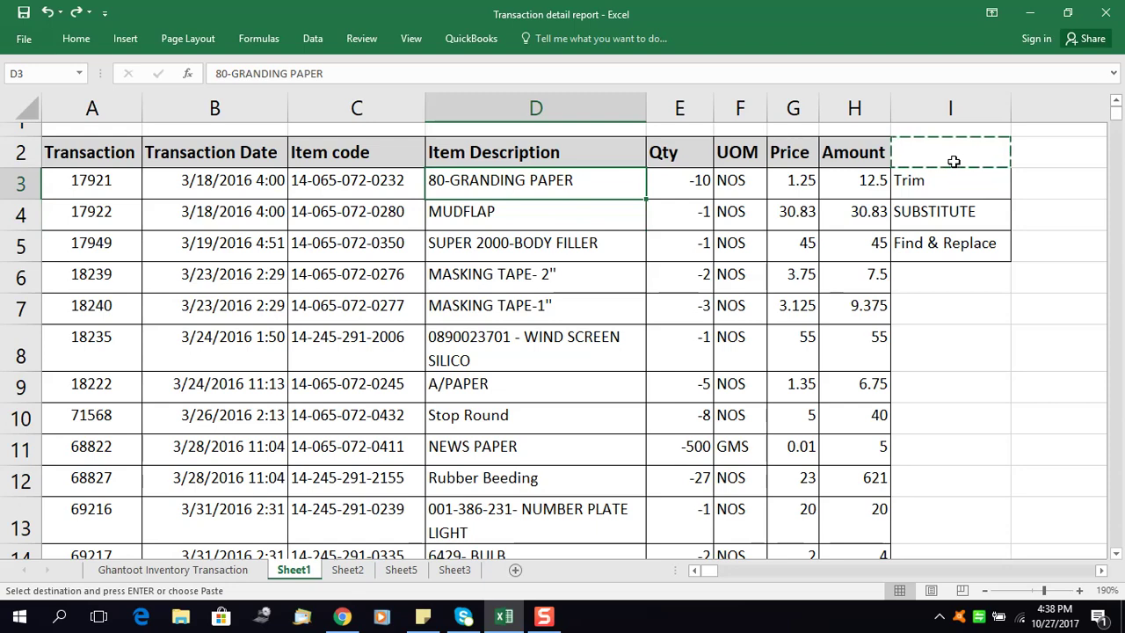
{"action": "key", "text": "Escape"}
{"action": "key", "text": "F2"}
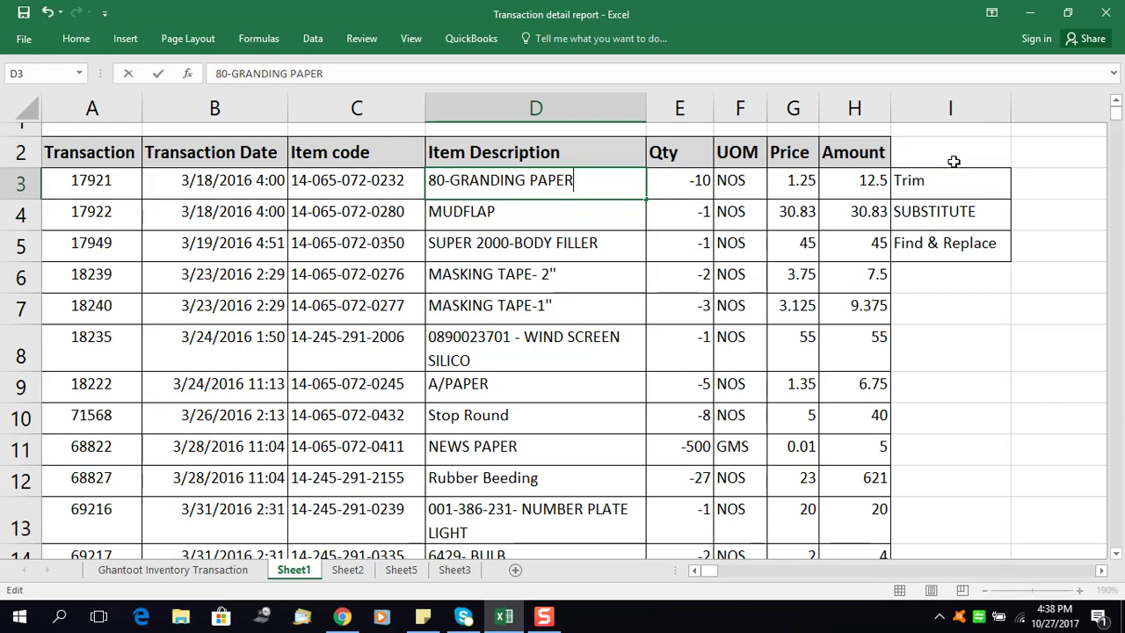
{"action": "key", "text": "Home"}
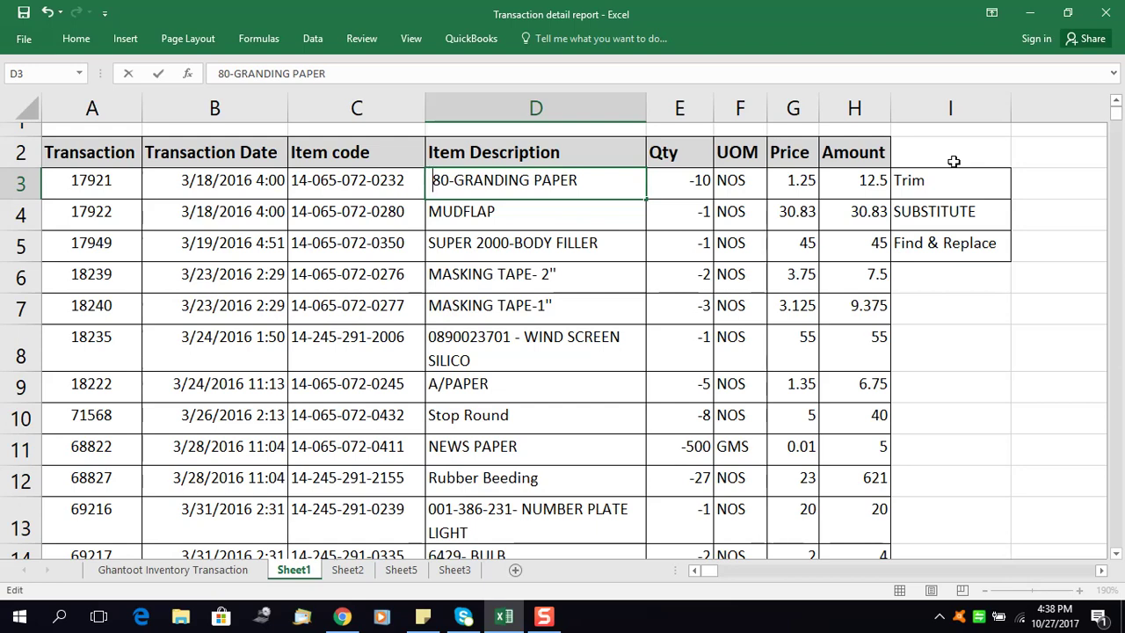
{"action": "key", "text": "Left"}
{"action": "key", "text": "Left"}
{"action": "key", "text": "Escape"}
{"action": "key", "text": "Left"}
{"action": "key", "text": "Right"}
{"action": "key", "text": "Right"}
{"action": "key", "text": "Left"}
{"action": "key", "text": "BackSpace"}
{"action": "key", "text": "Escape"}
{"action": "key", "text": "Right"}
{"action": "key", "text": "Left"}
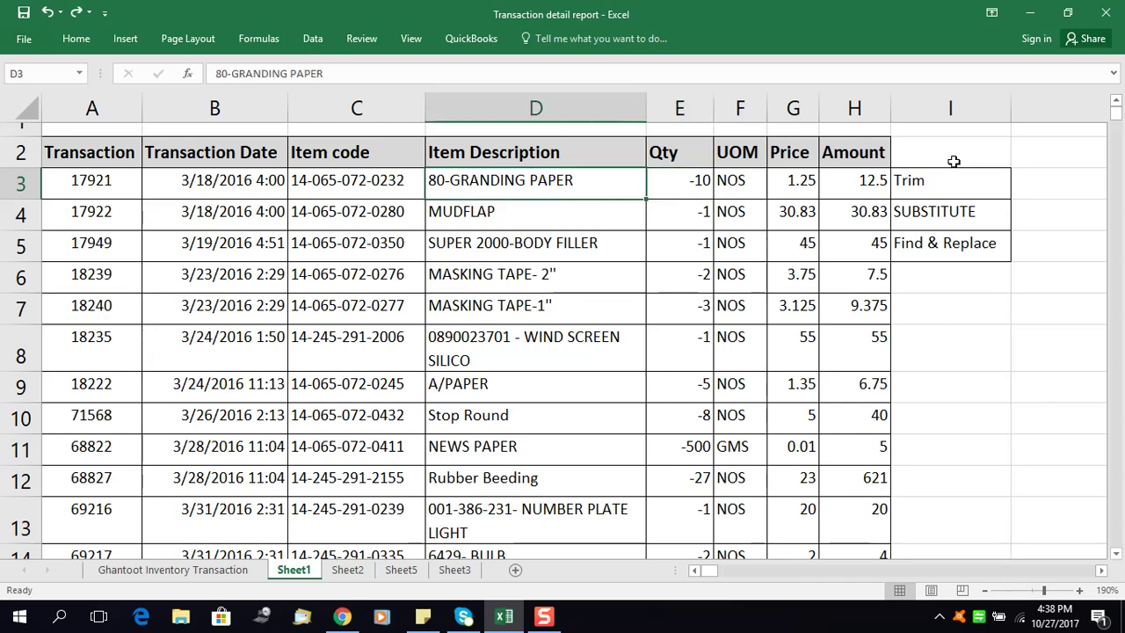
- Insert a blank helper column between the Item Description and Qty columns
{"action": "left_click", "coordinate": [662, 109]}
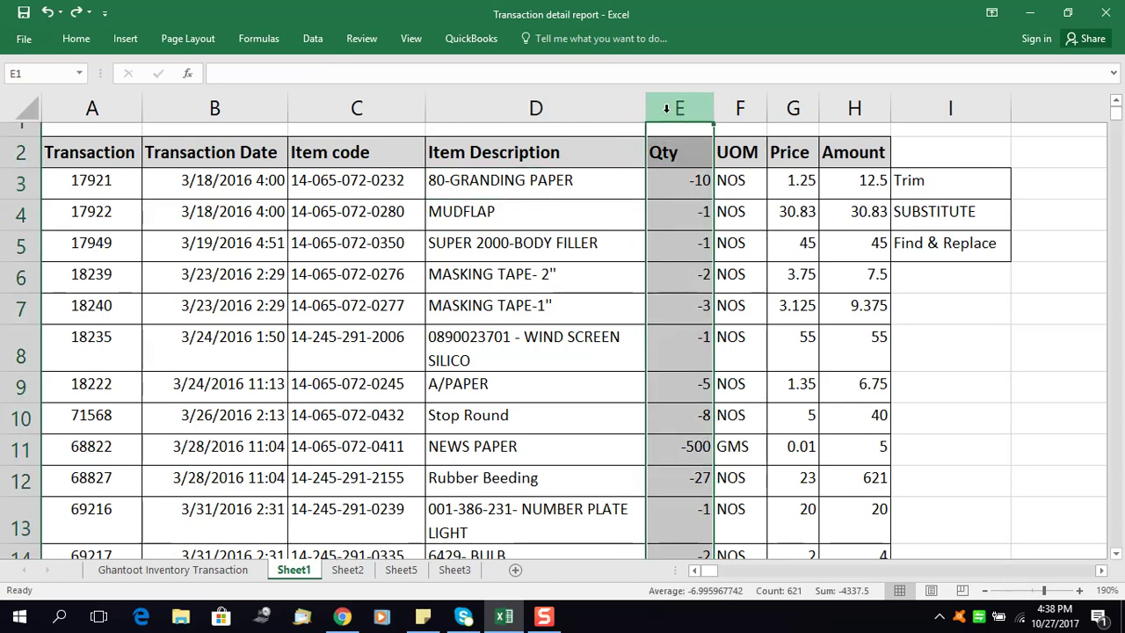
{"action": "right_click", "coordinate": [682, 112]}
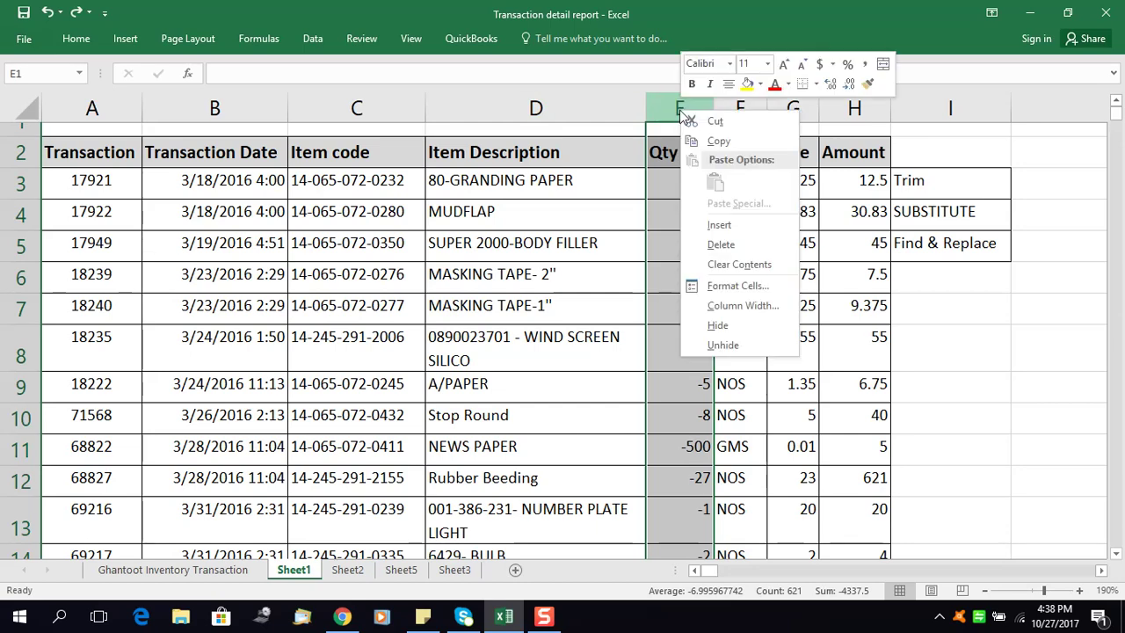
{"action": "left_click", "coordinate": [746, 228]}
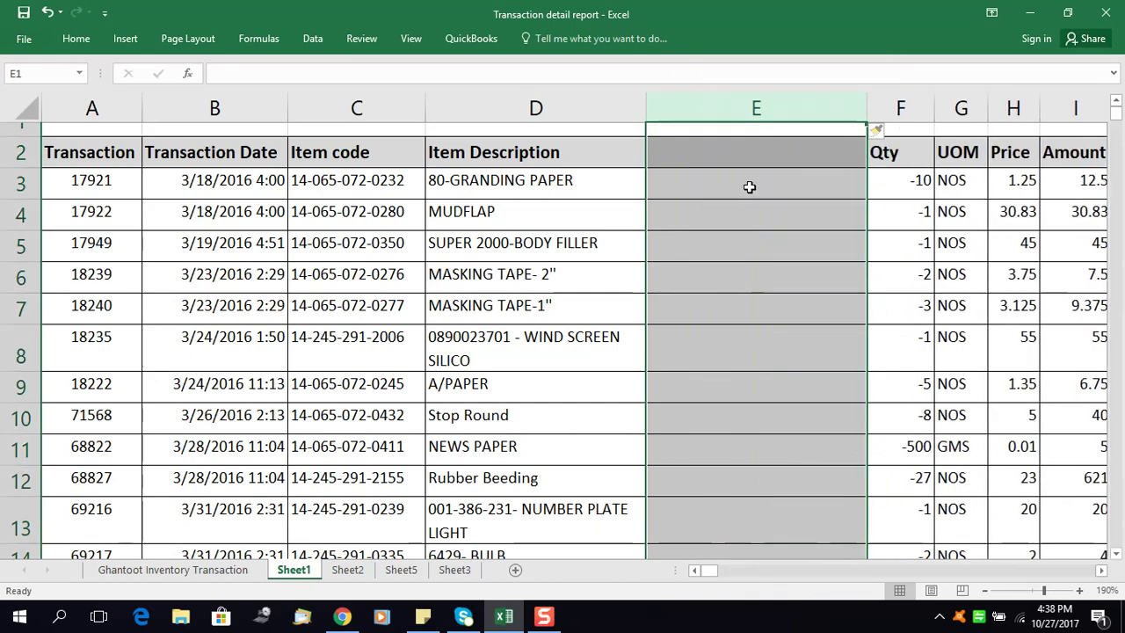
- Add a leading space before the text 80-GRANDING PAPER in Item Description cell D3
{"action": "left_click", "coordinate": [747, 188]}
{"action": "key", "text": "Left"}
{"action": "key", "text": "F2"}
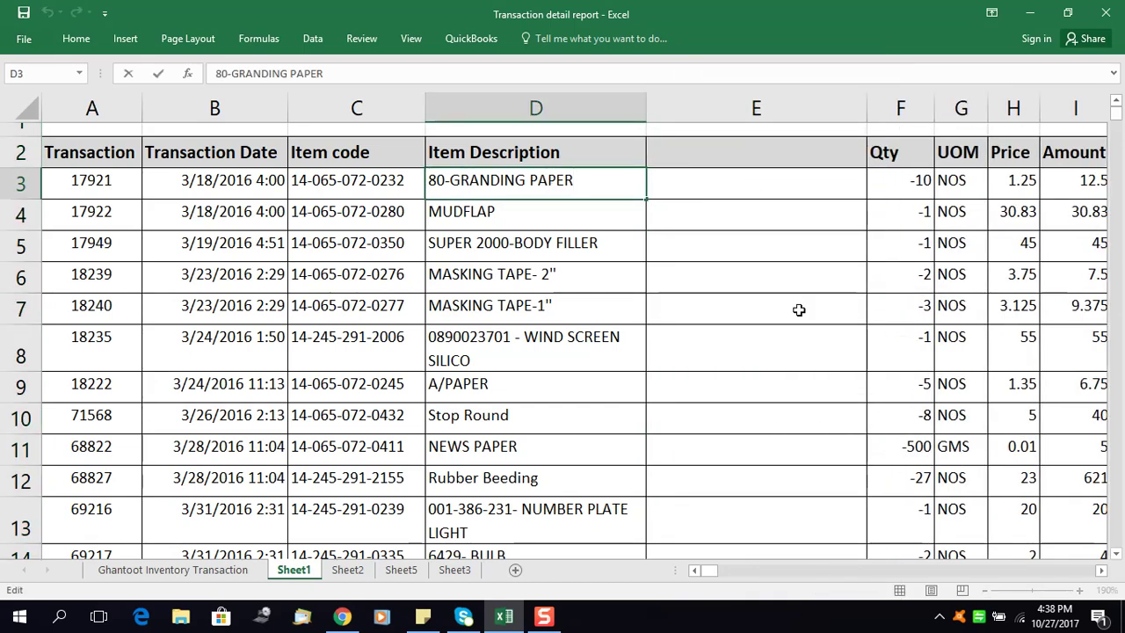
{"action": "key", "text": "Home"}
{"action": "key", "text": "Right"}
{"action": "key", "text": "Right"}
{"action": "key", "text": "Right"}
{"action": "key", "text": "F2"}
{"action": "key", "text": "Home"}
{"action": "key", "text": "F2"}
{"action": "key", "text": "Home"}
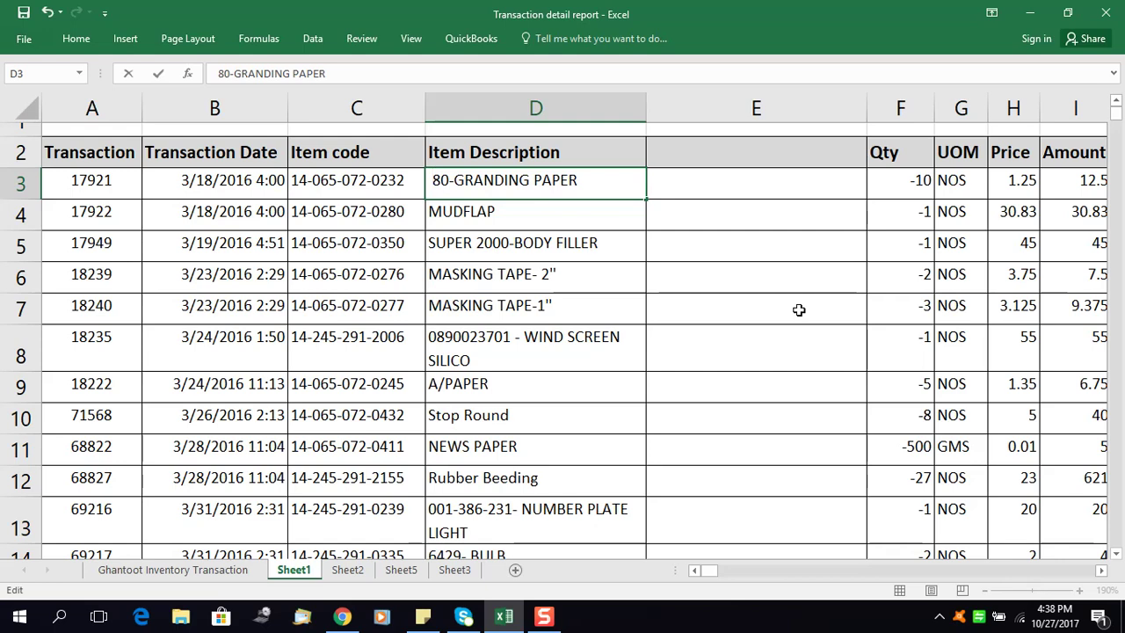
{"action": "key", "text": "Return"}
- Enter the formula =TRIM(D3) in helper cell E3 to strip the extra space from the item description
{"action": "key", "text": "Right"}
{"action": "key", "text": "Up"}
{"action": "type", "text": "="}
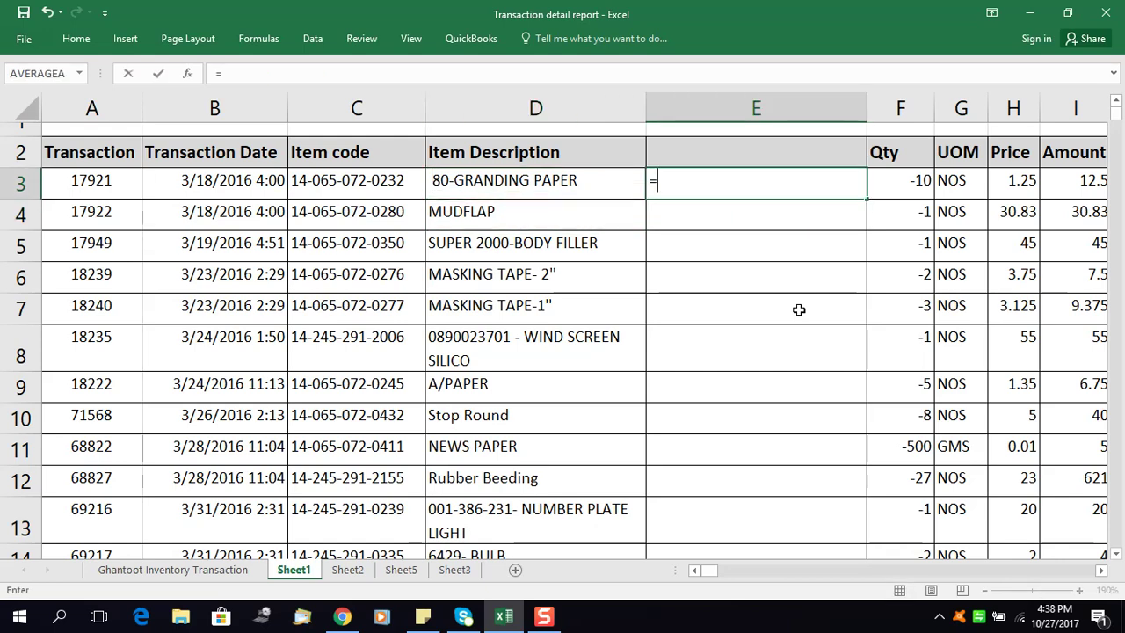
{"action": "type", "text": "tri"}
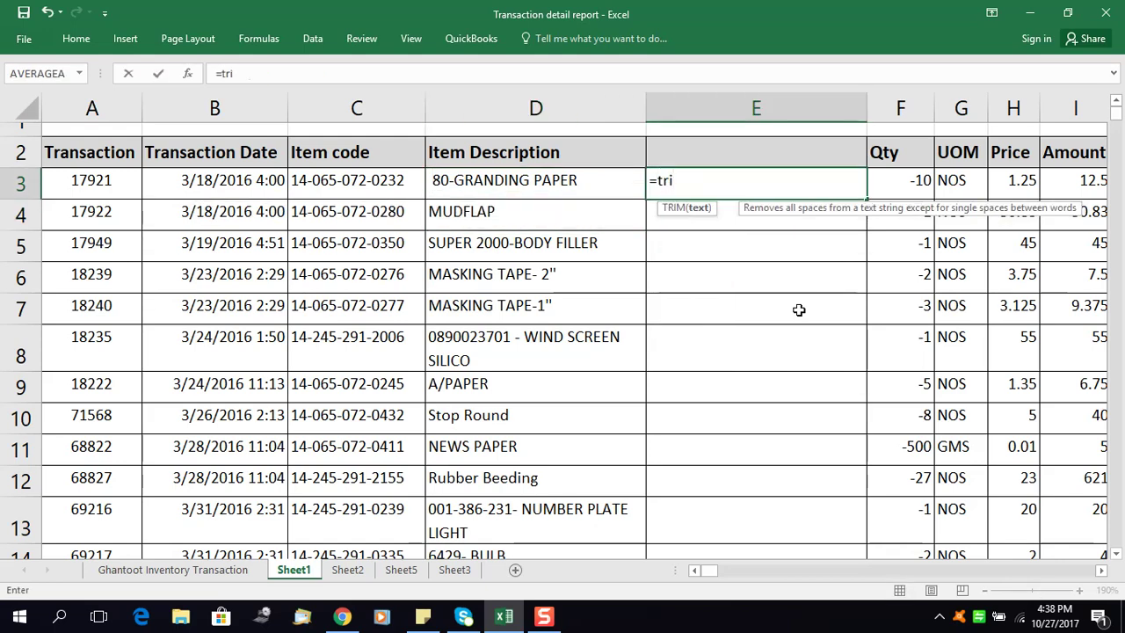
{"action": "key", "text": "Tab"}
{"action": "key", "text": "Left"}
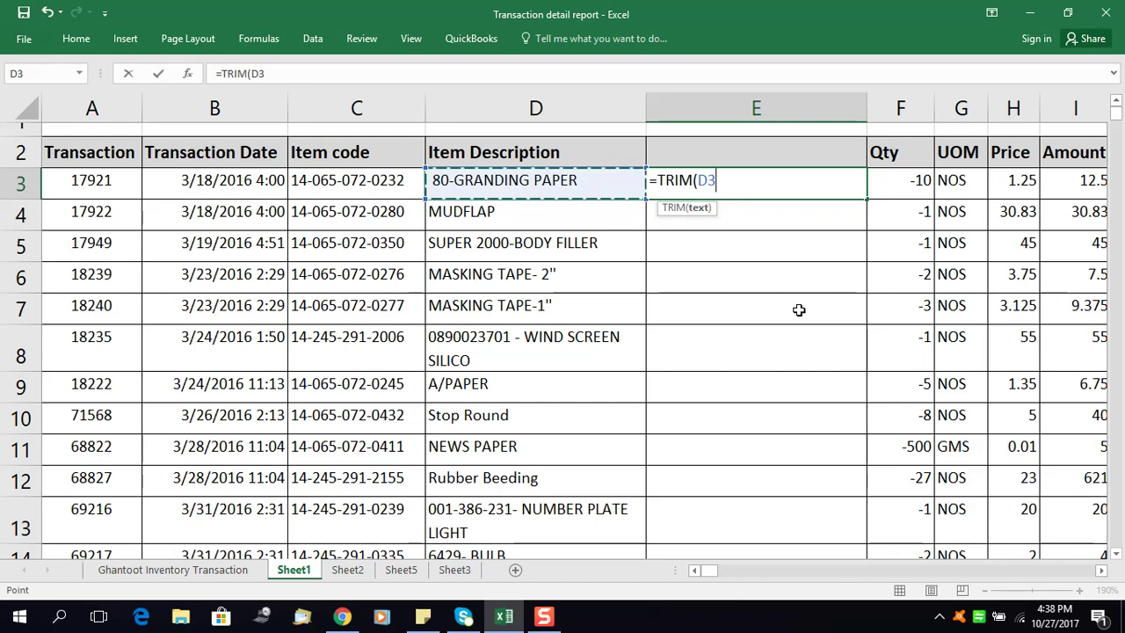
{"action": "type", "text": ")"}
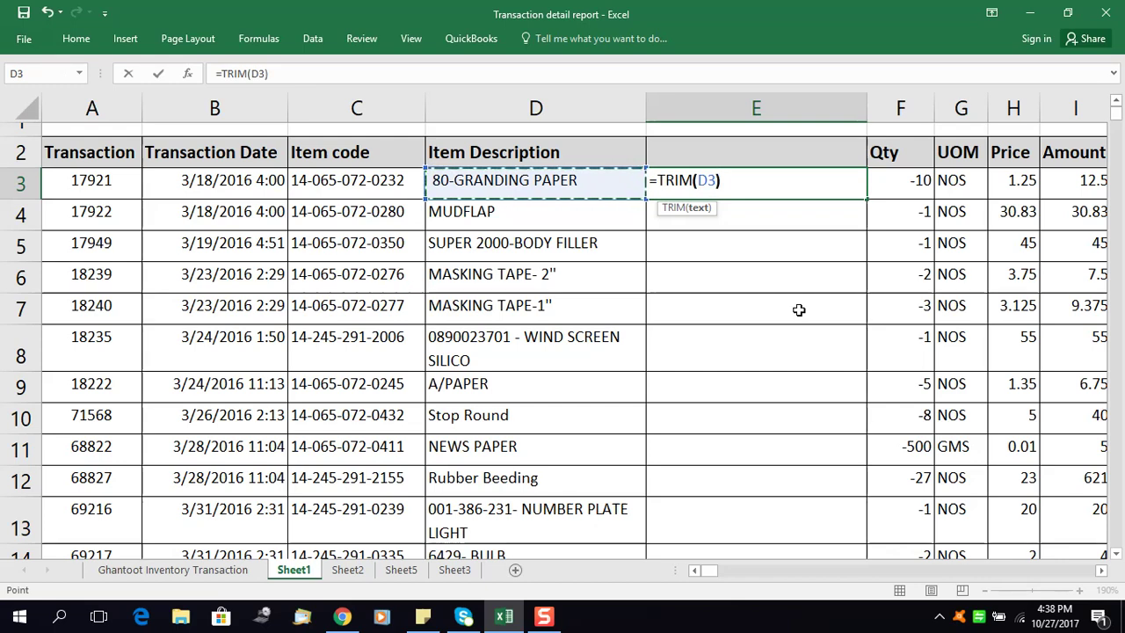
{"action": "key", "text": "Return"}
{"action": "key", "text": "Up"}
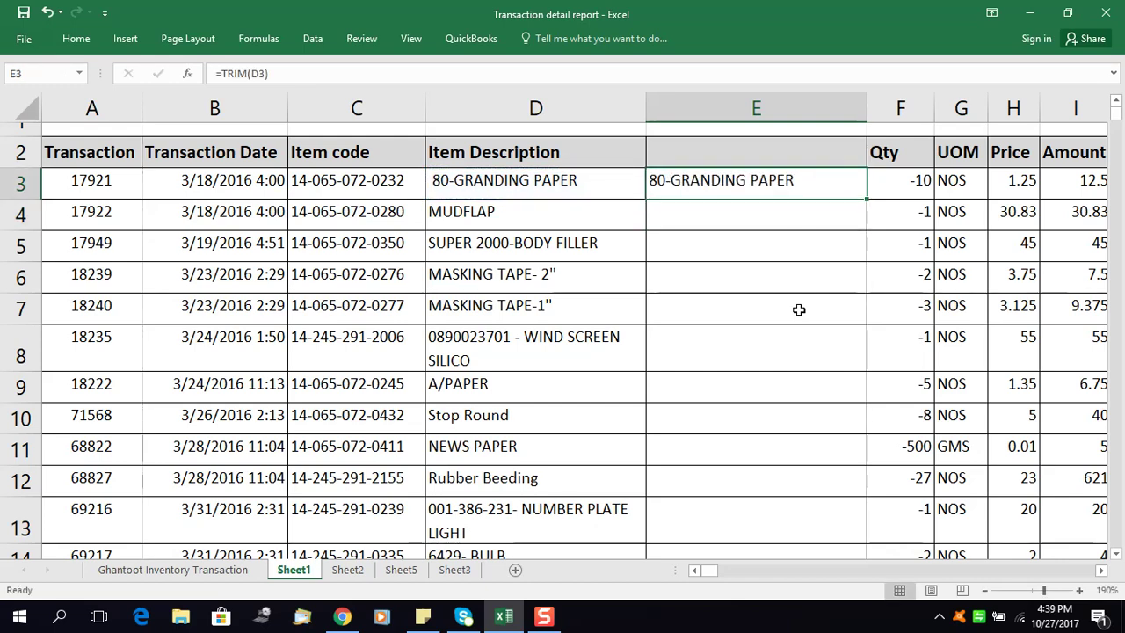
- Convert the TRIM formula in E3 to its plain value and check the text for a leading space
{"action": "key", "text": "ctrl+c"}
{"action": "key", "text": "alt+e"}
{"action": "key", "text": "s"}
{"action": "key", "text": "v"}
{"action": "key", "text": "Return"}
{"action": "key", "text": "Escape"}
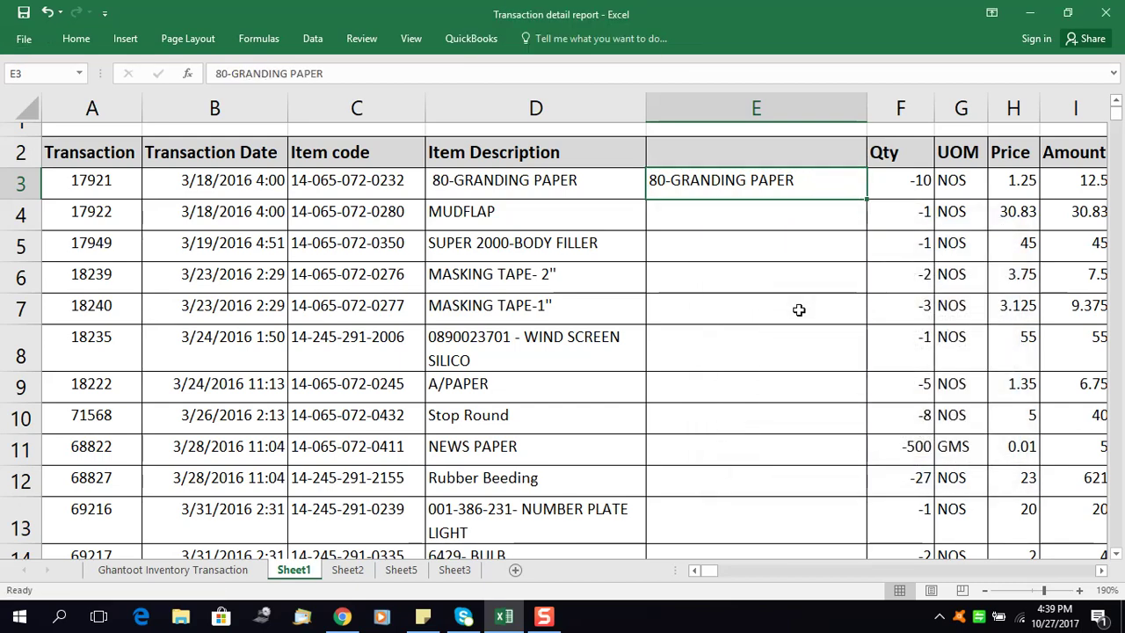
{"action": "key", "text": "F2"}
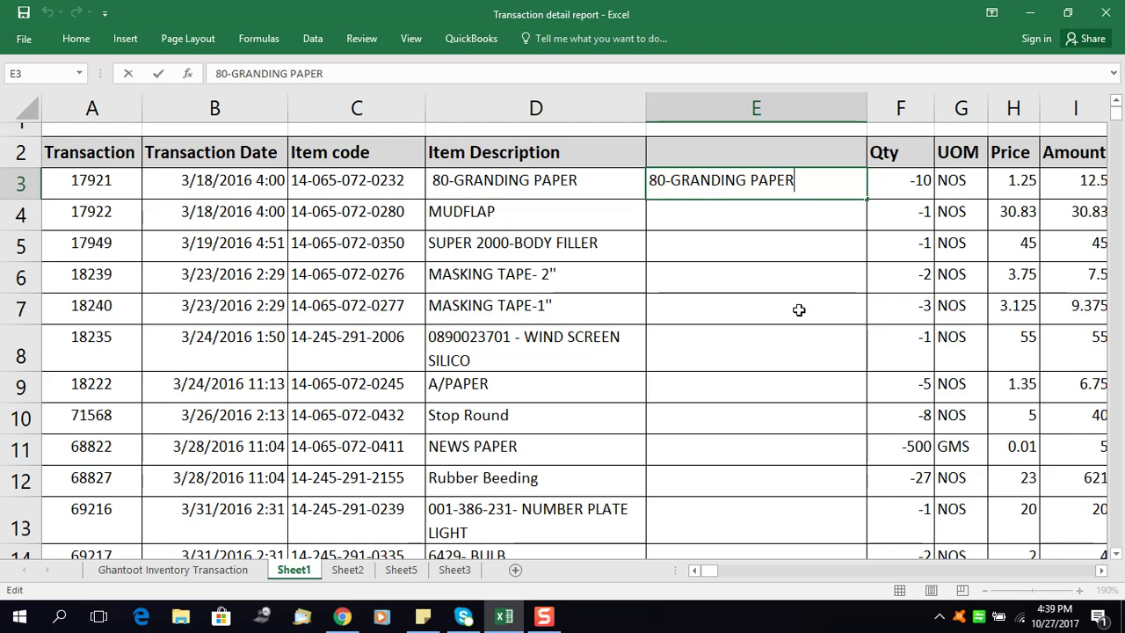
{"action": "key", "text": "ctrl+Left"}
{"action": "key", "text": "ctrl+Left"}
{"action": "key", "text": "ctrl+Return"}
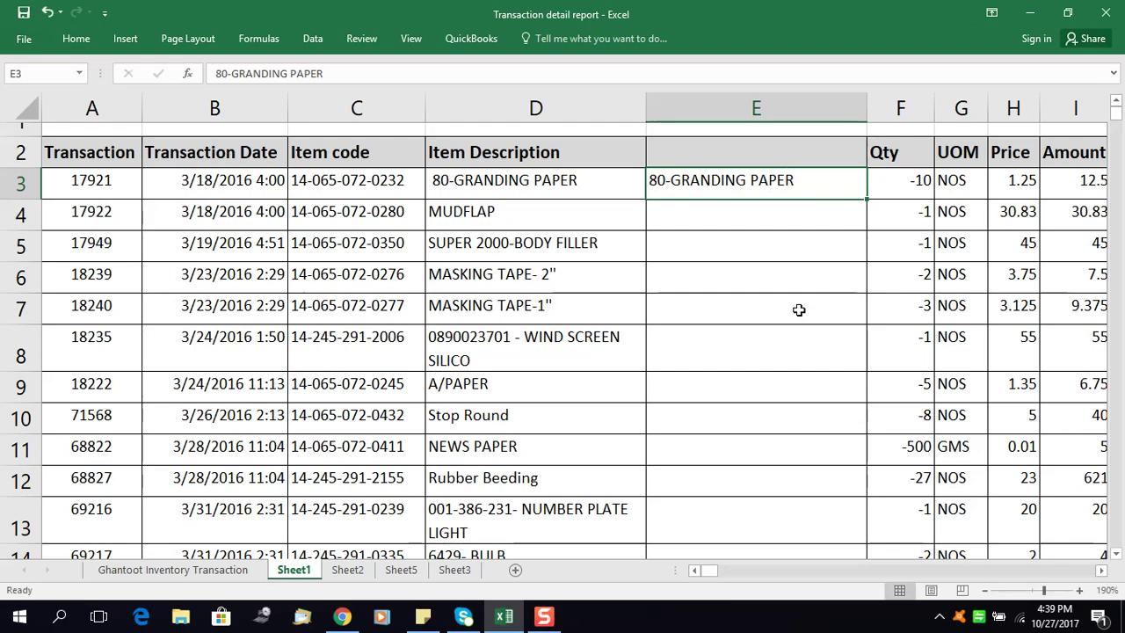
- Replace the content of E3 with the formula =SUBSTITUTE(D3," ","") to remove every space from the description
{"action": "type", "text": "="}
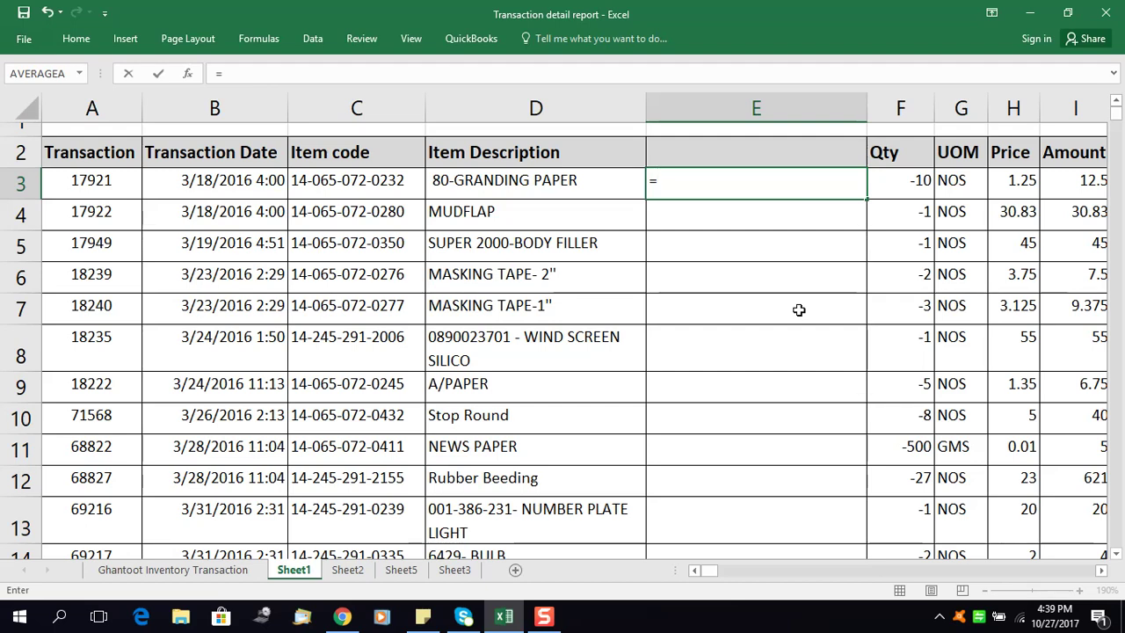
{"action": "type", "text": "su"}
{"action": "key", "text": "Tab"}
{"action": "key", "text": "Left"}
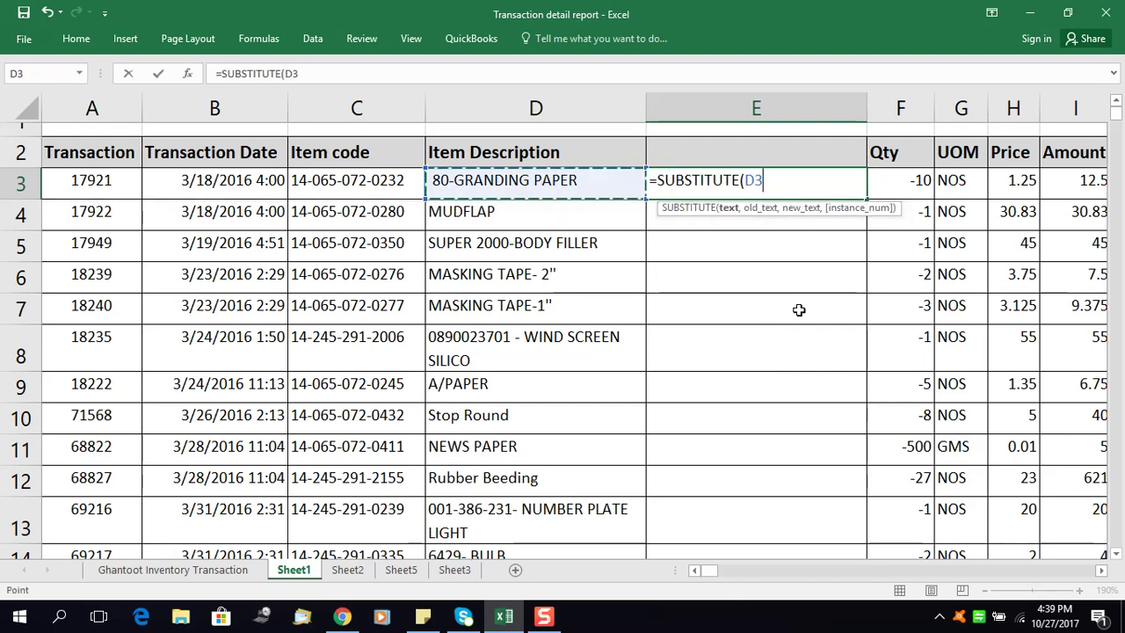
{"action": "type", "text": ","}
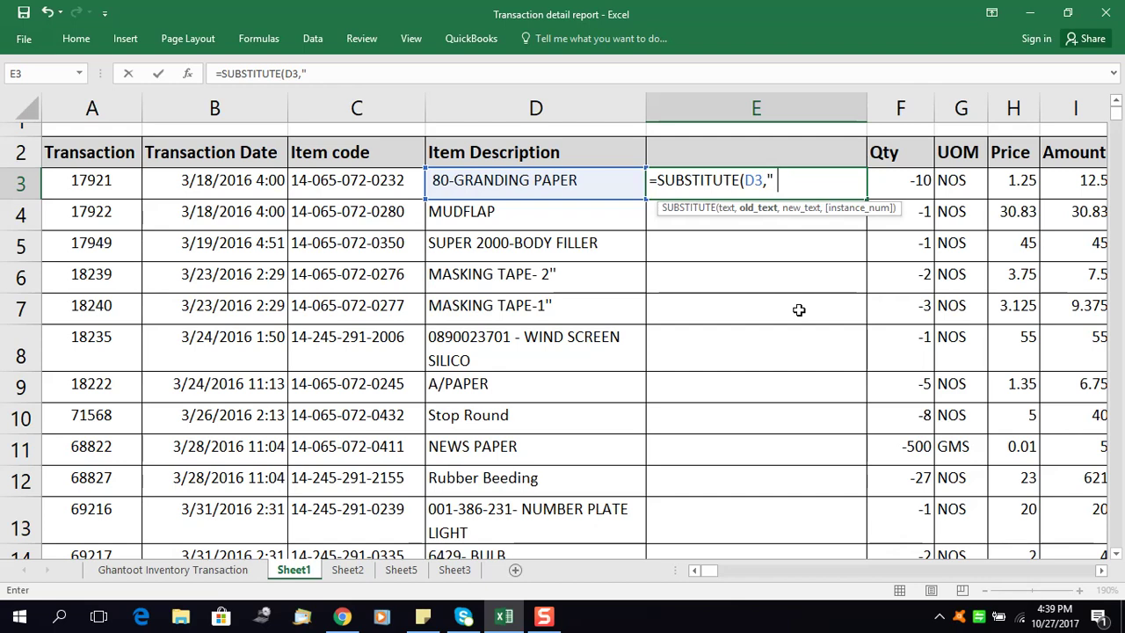
{"action": "type", "text": "\" \","}
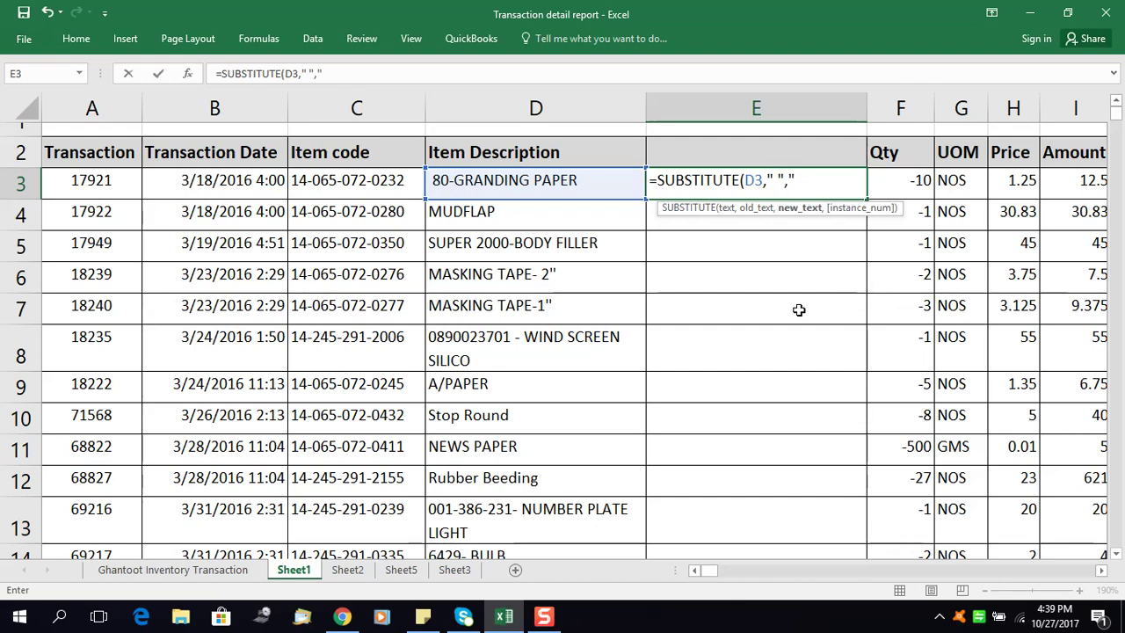
{"action": "type", "text": "\"\")"}
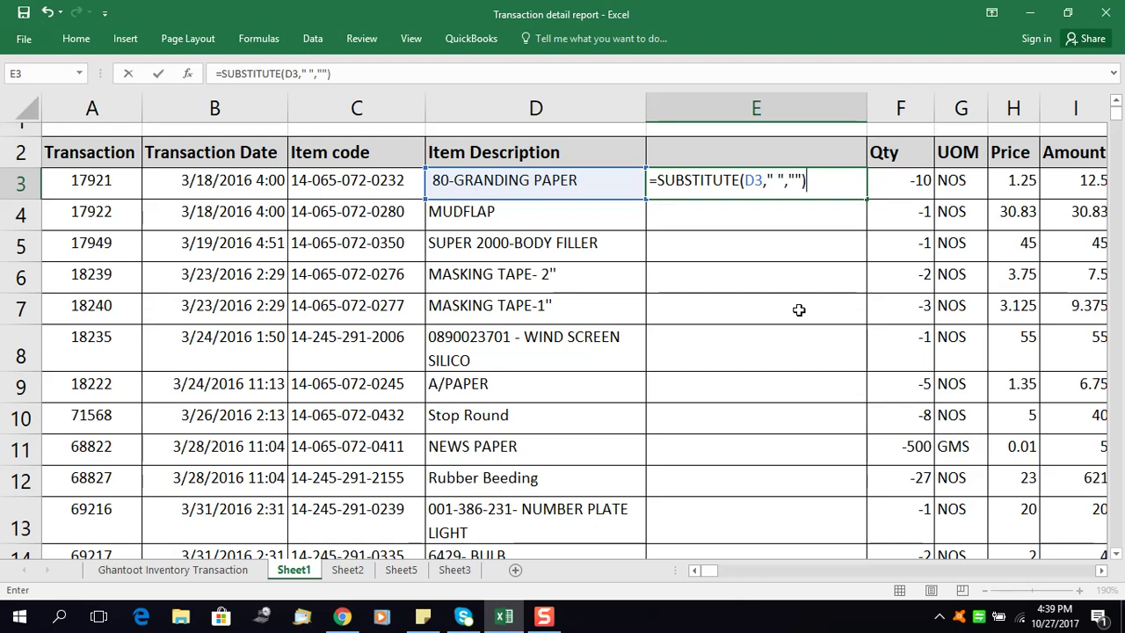
{"action": "key", "text": "Return"}
{"action": "key", "text": "Up"}
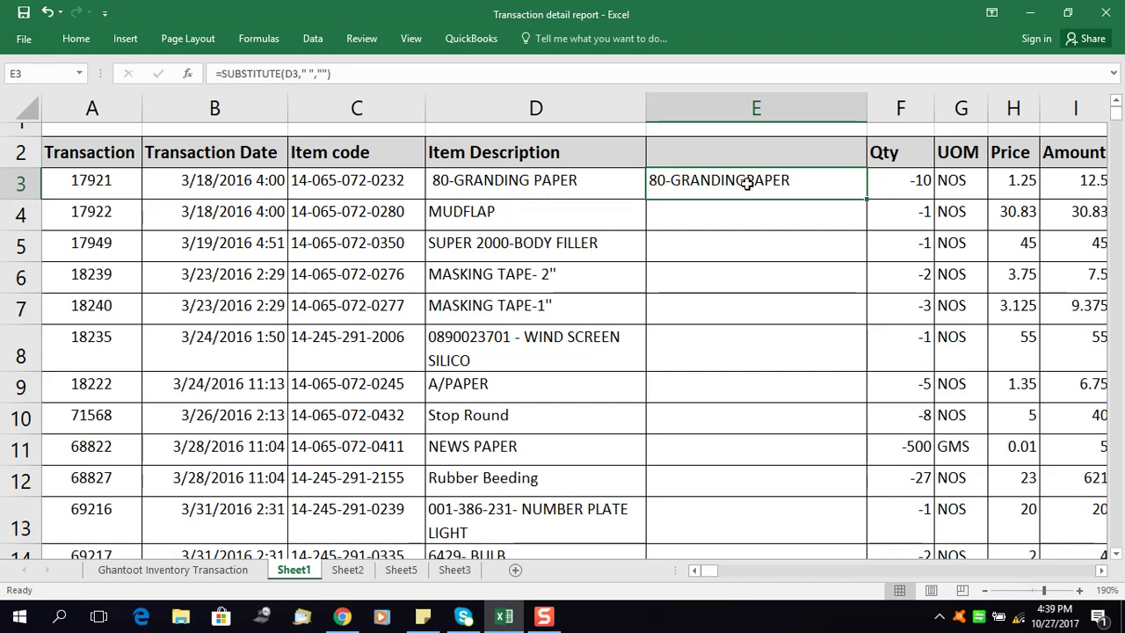
- Replace the SUBSTITUTE formula in E3 with =TRIM(D3) so the single space between words is kept
{"action": "type", "text": "="}
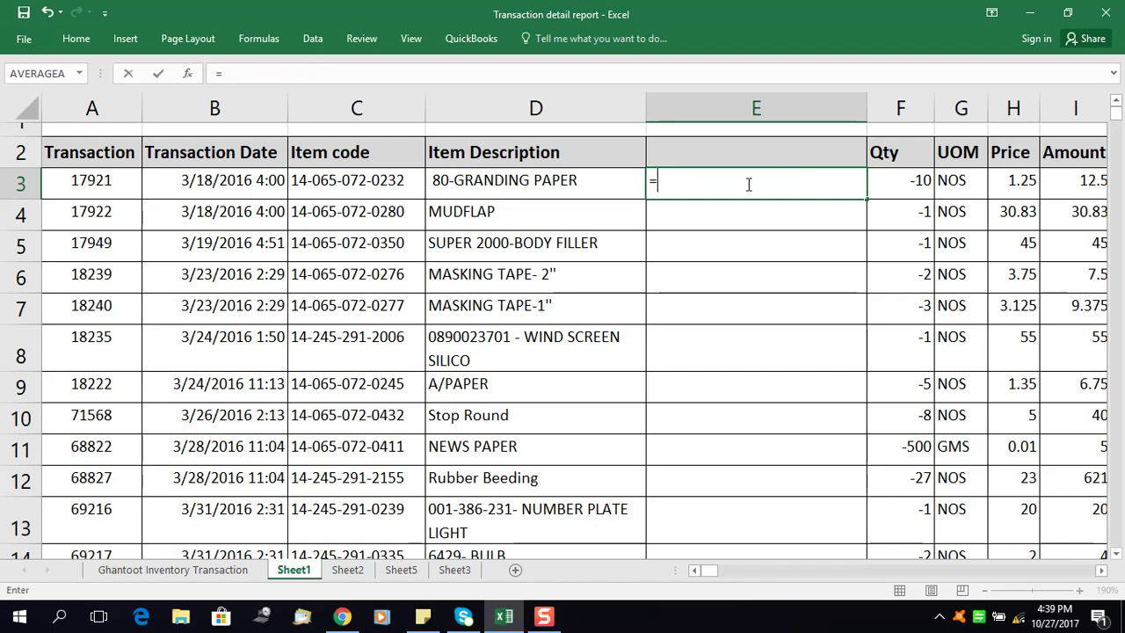
{"action": "type", "text": "trim"}
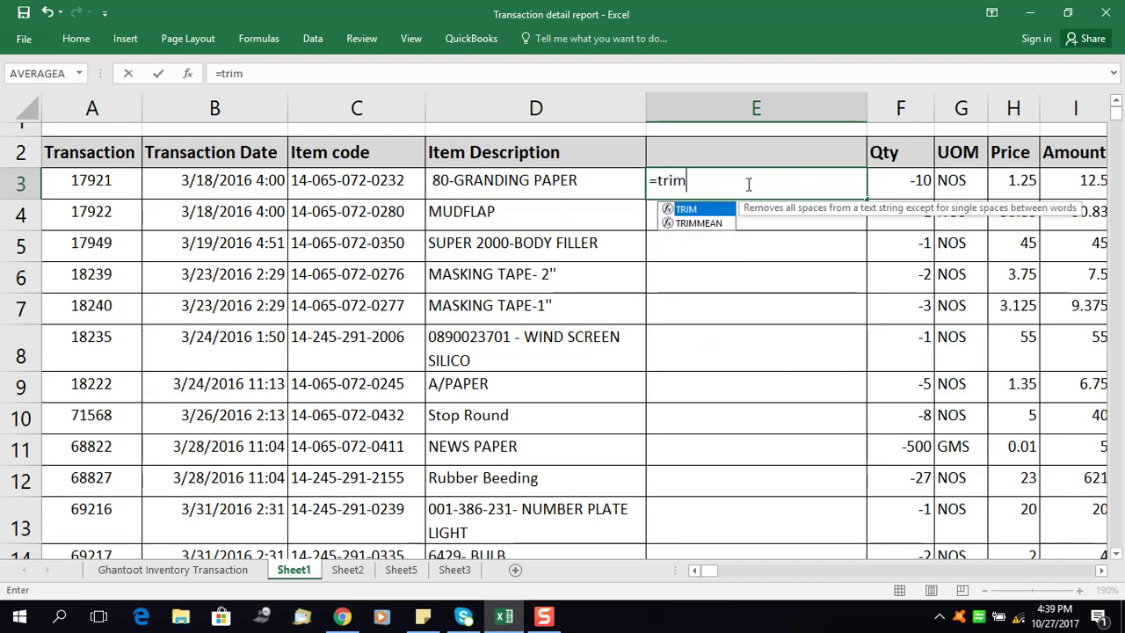
{"action": "key", "text": "Tab"}
{"action": "key", "text": "Left"}
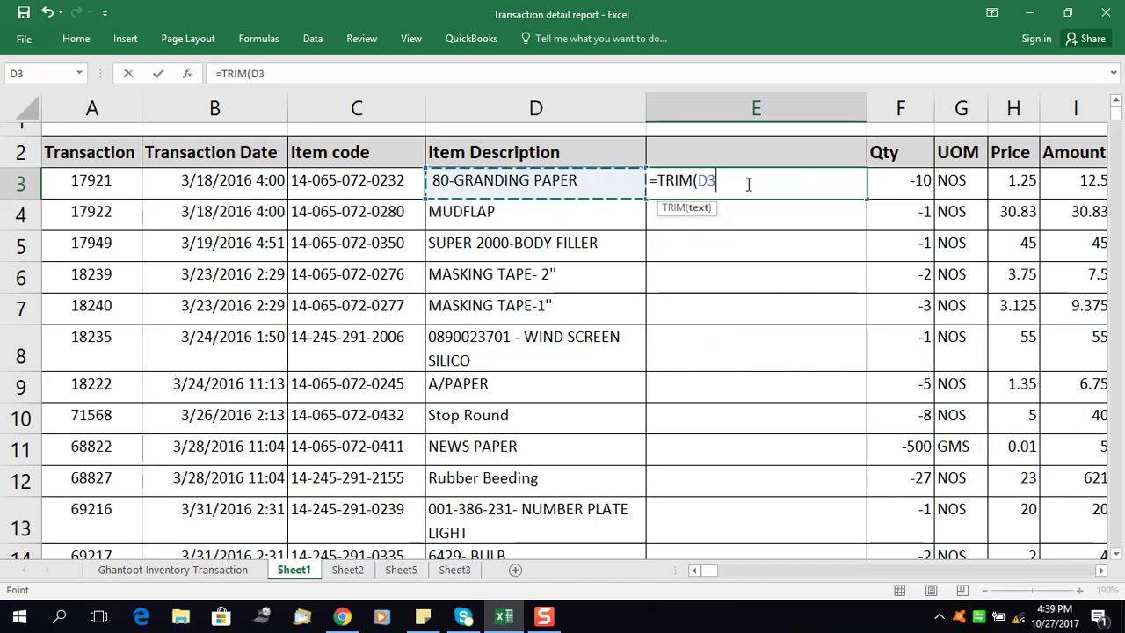
{"action": "type", "text": ")"}
{"action": "key", "text": "Return"}
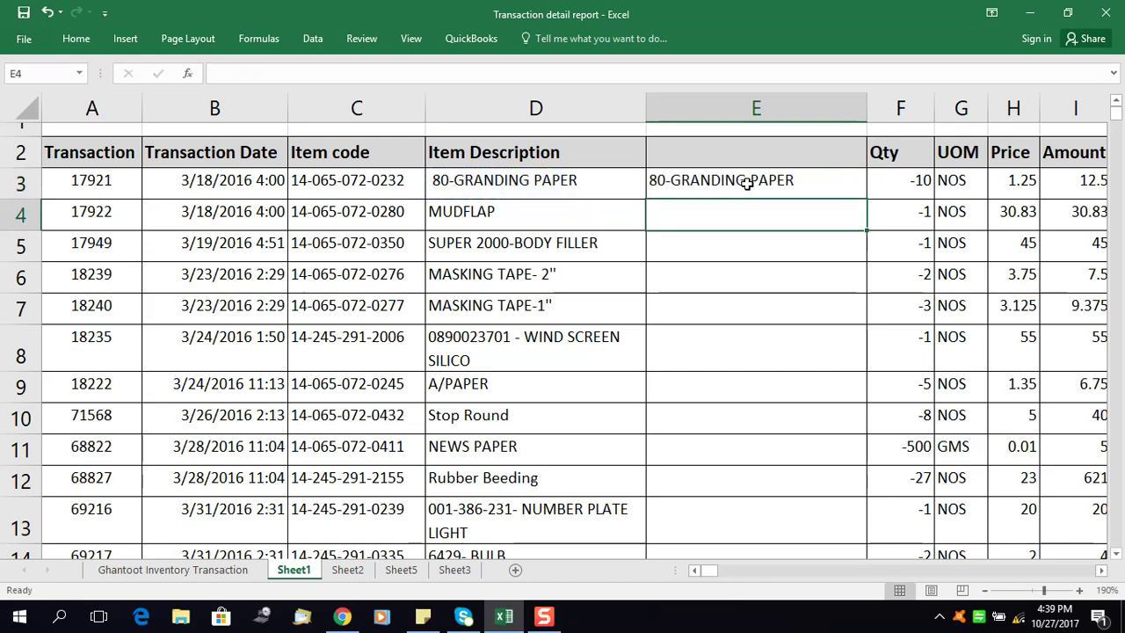
- Change the lookup value of the Price VLOOKUP formula in H3 to the item description in D3
{"action": "key", "text": "Up"}
{"action": "key", "text": "Right"}
{"action": "key", "text": "Right"}
{"action": "key", "text": "Right"}
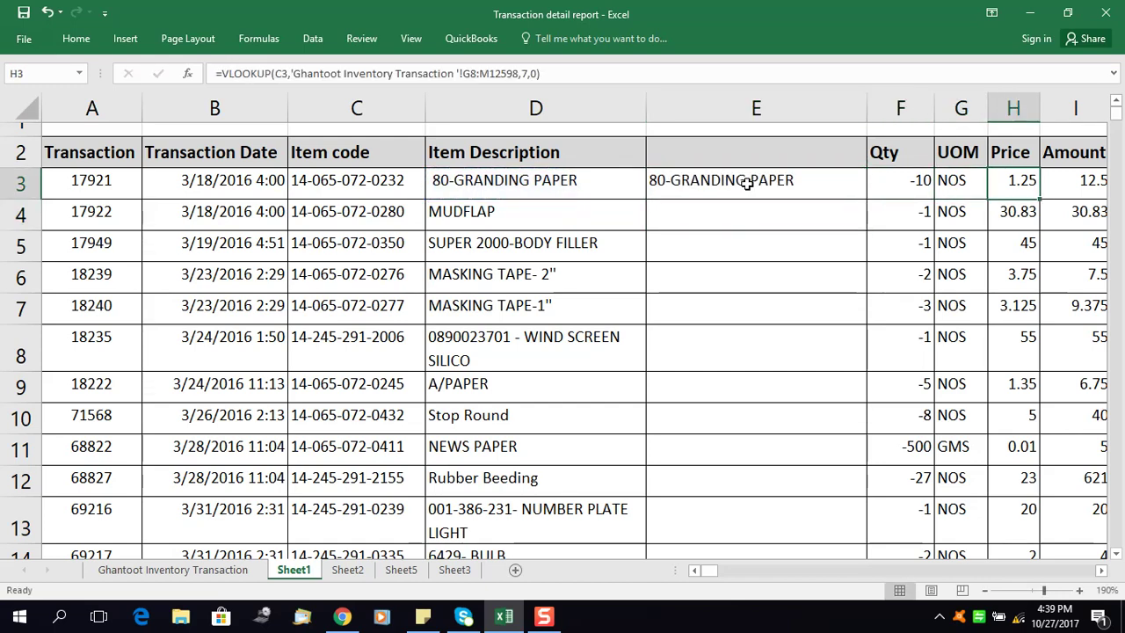
{"action": "key", "text": "F2"}
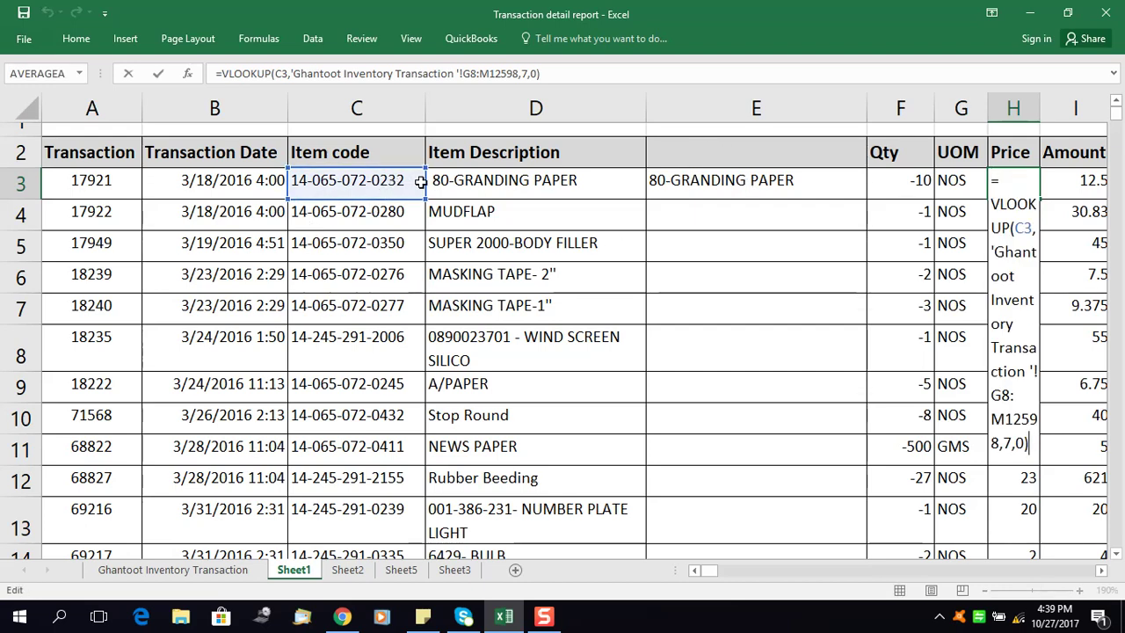
{"action": "left_click_drag", "start_coordinate": [421, 181], "coordinate": [484, 181]}
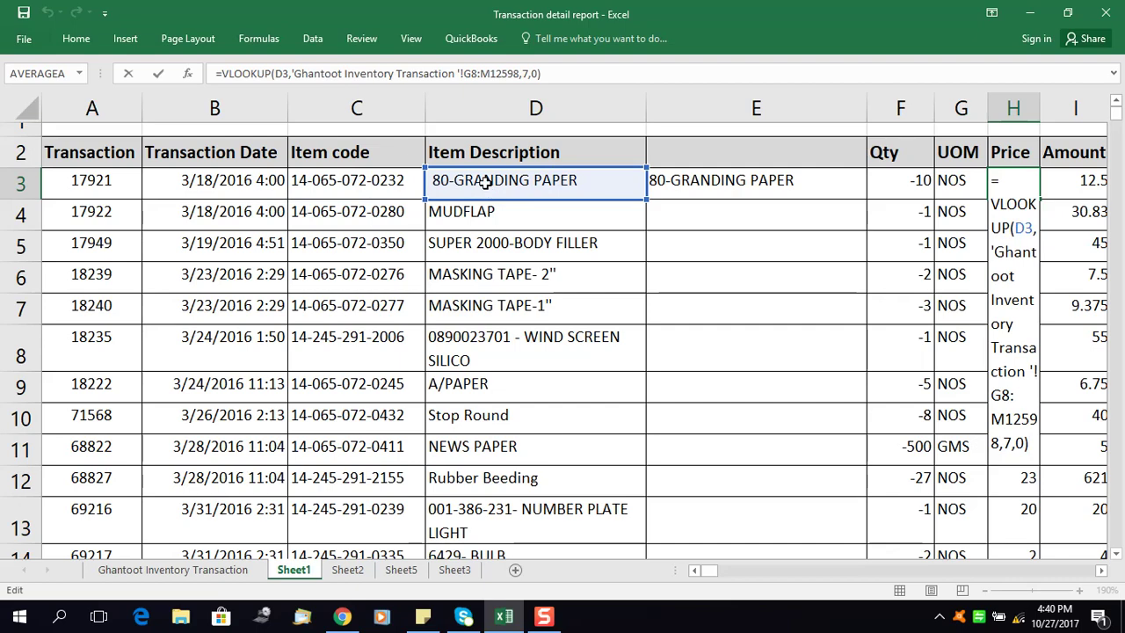
{"action": "key", "text": "ctrl+Return"}
- Copy the trimmed description from E3 and paste it over D3 as values only
{"action": "scroll", "coordinate": [486, 181], "scroll_direction": "right", "scroll_amount": 1}
{"action": "key", "text": "Left"}
{"action": "key", "text": "Left"}
{"action": "key", "text": "Left"}
{"action": "key", "text": "ctrl+c"}
{"action": "key", "text": "Left"}
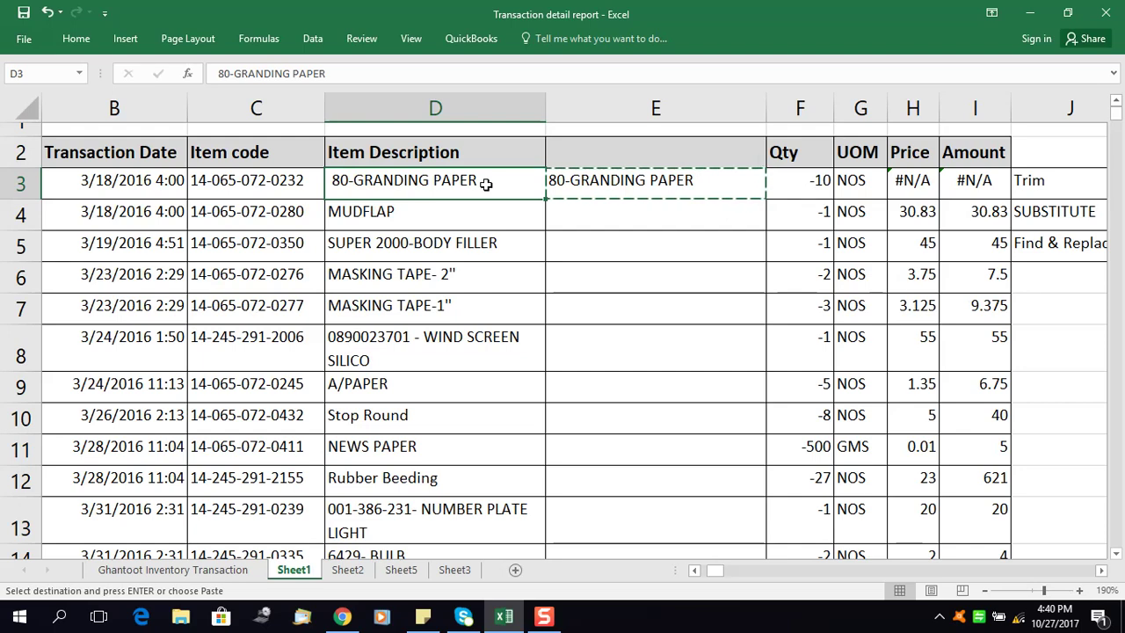
{"action": "right_click", "coordinate": [485, 184]}
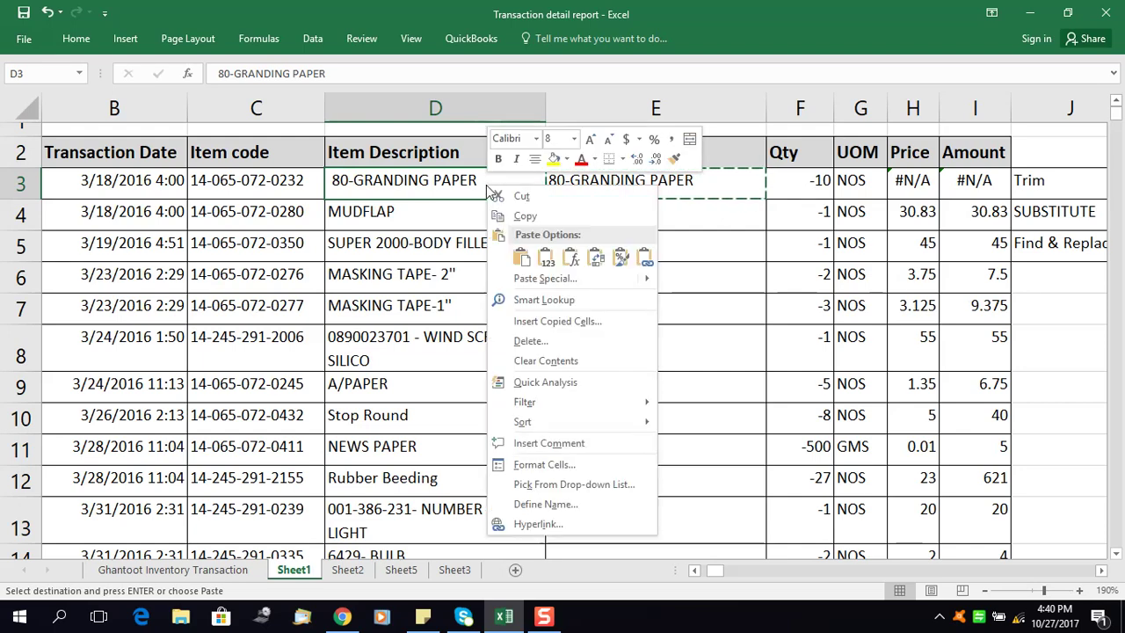
{"action": "left_click", "coordinate": [555, 285]}
{"action": "left_click", "coordinate": [432, 220]}
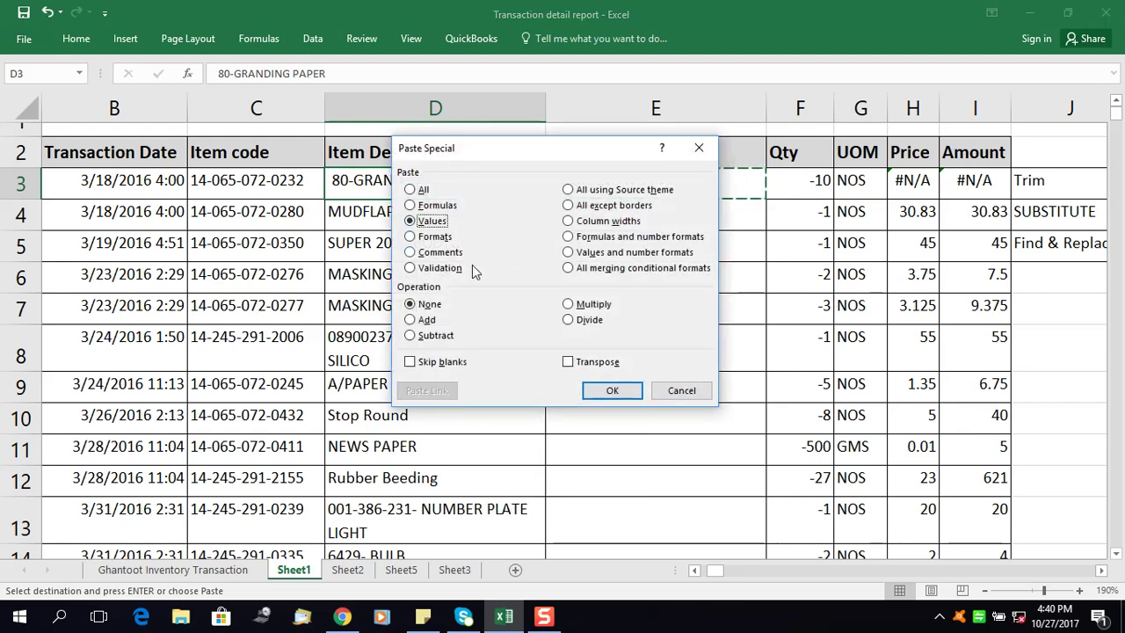
{"action": "left_click", "coordinate": [612, 391]}
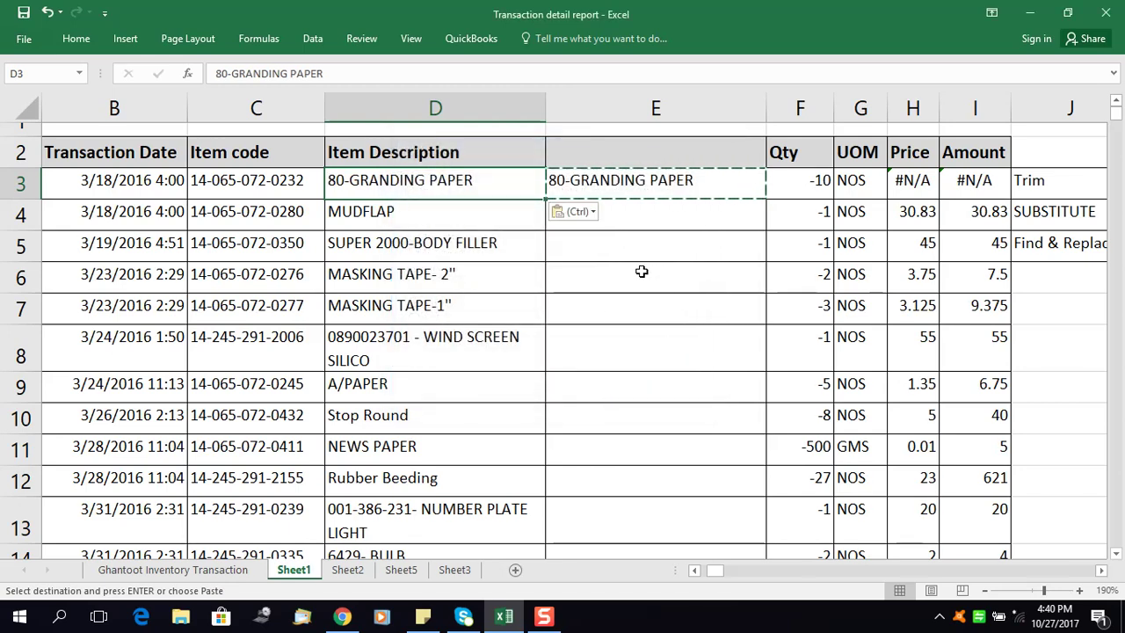
{"action": "key", "text": "Escape"}
- Inspect the item description in D3 and the TRIM formula in E3
{"action": "key", "text": "F2"}
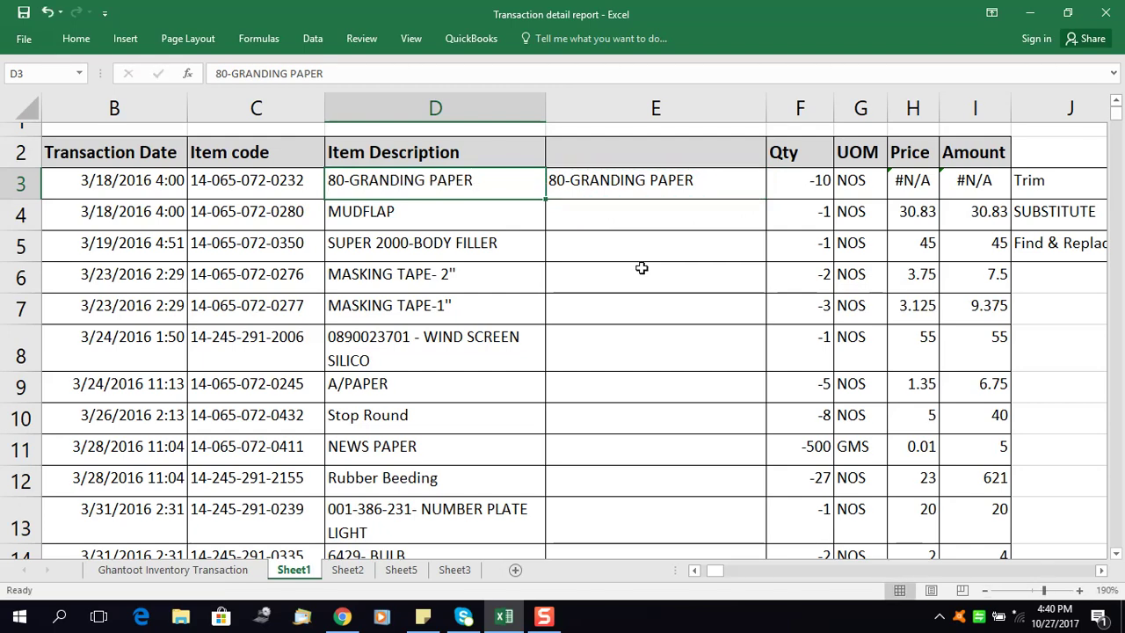
{"action": "double_click", "coordinate": [718, 187]}
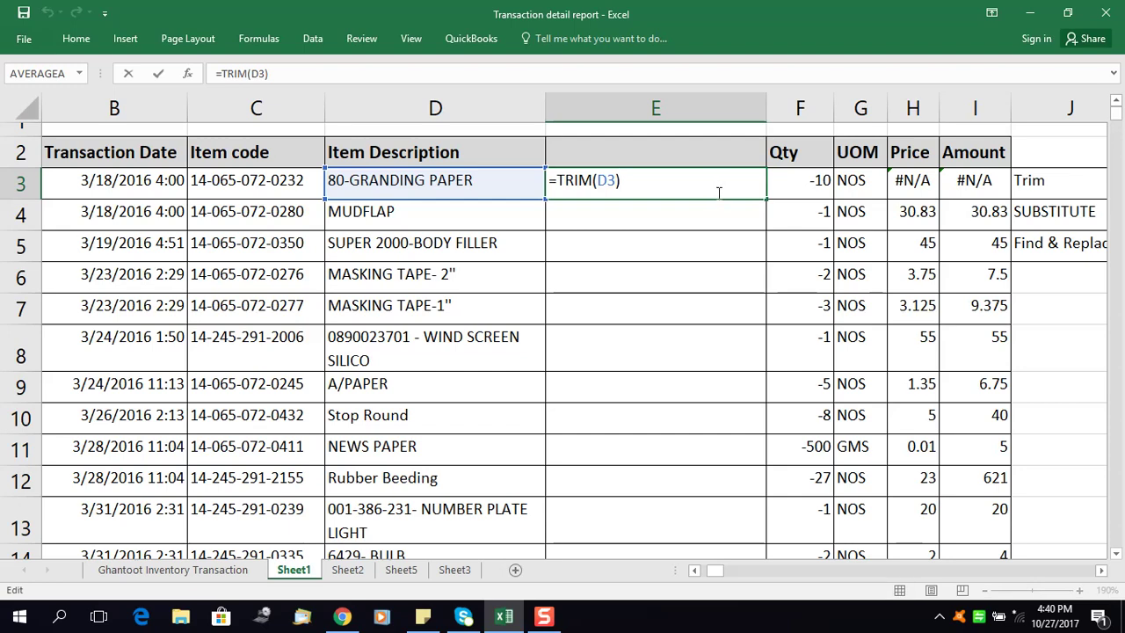
{"action": "key", "text": "Escape"}
{"action": "left_click", "coordinate": [453, 192]}
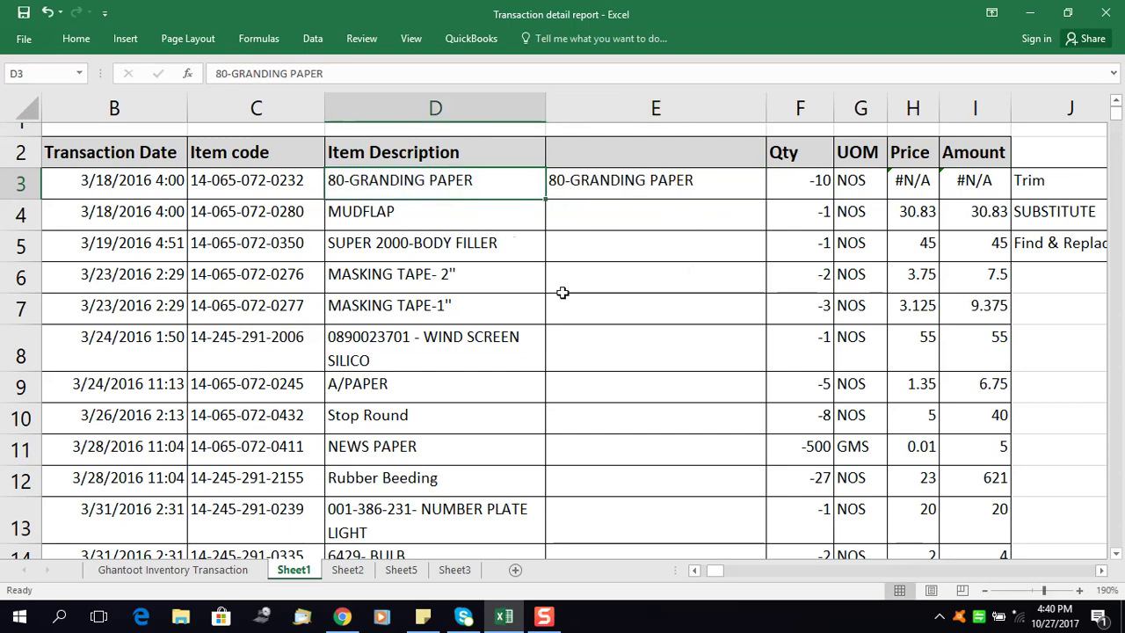
{"action": "key", "text": "ctrl+c"}
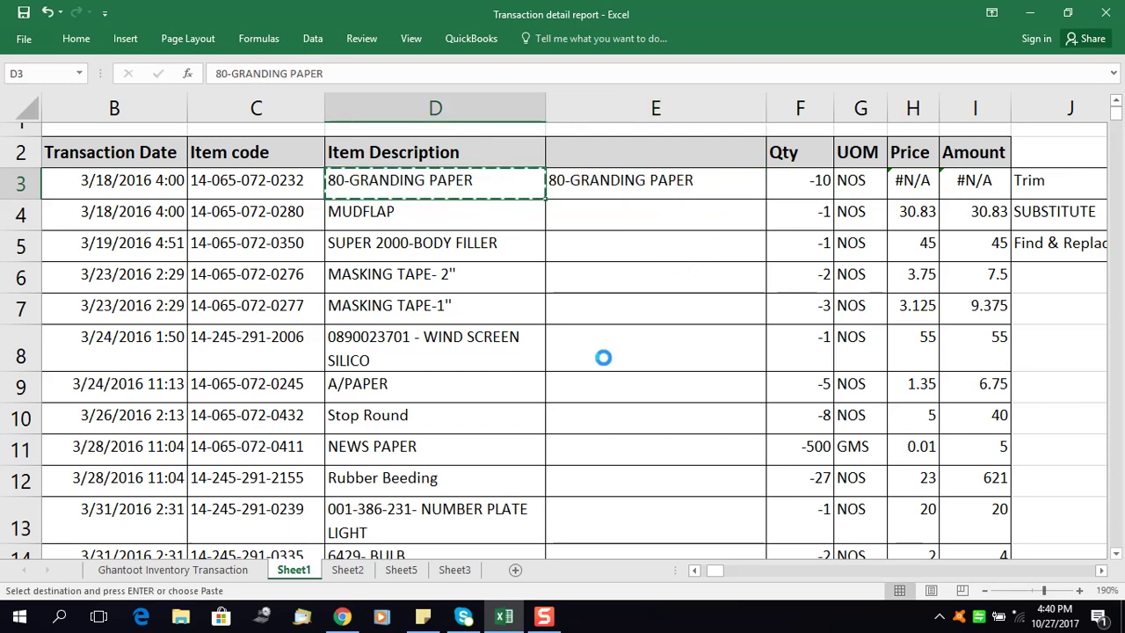
{"action": "key", "text": "Right"}
{"action": "key", "text": "ctrl+c"}
{"action": "key", "text": "Left"}
- Delete the leading and trailing spaces from the item description in D3
{"action": "key", "text": "F2"}
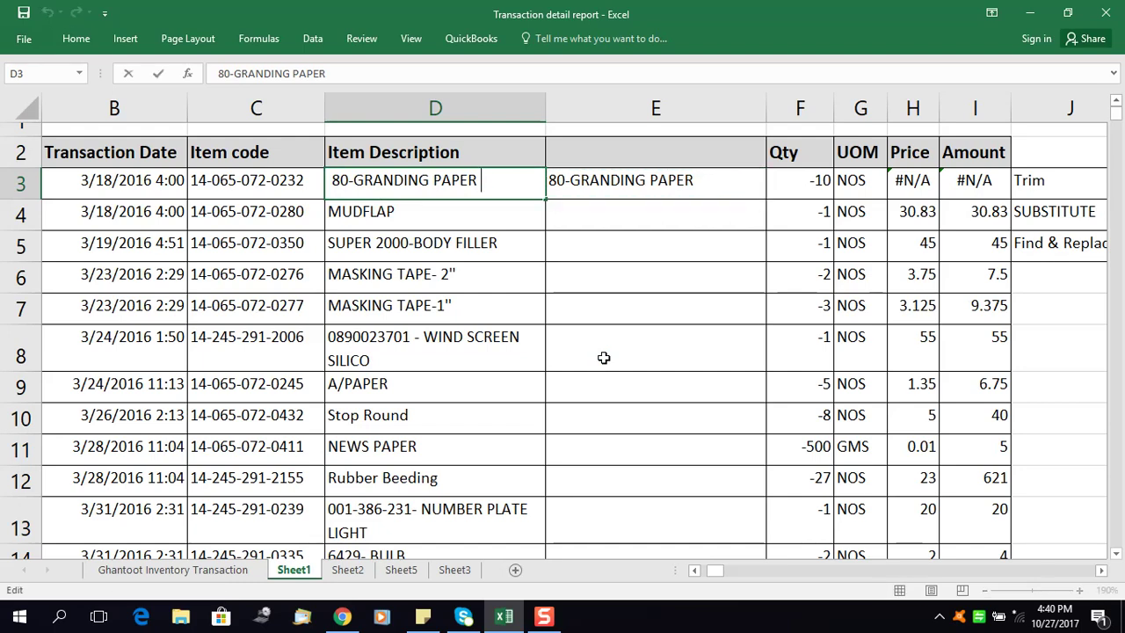
{"action": "key", "text": "BackSpace"}
{"action": "key", "text": "Home"}
{"action": "key", "text": "Delete"}
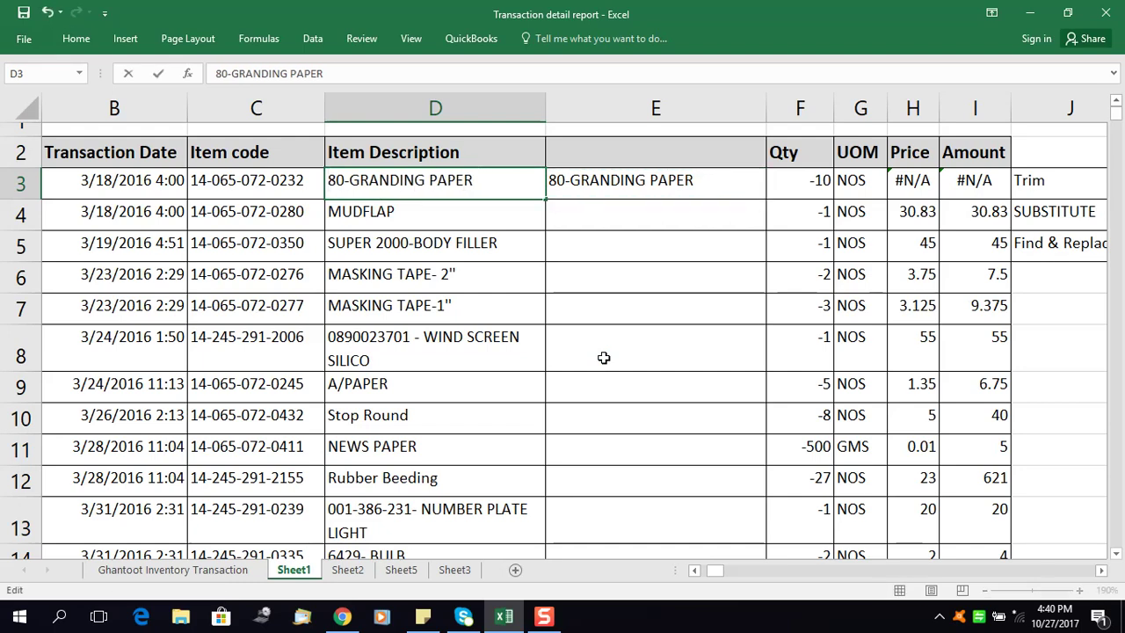
{"action": "key", "text": "Return"}
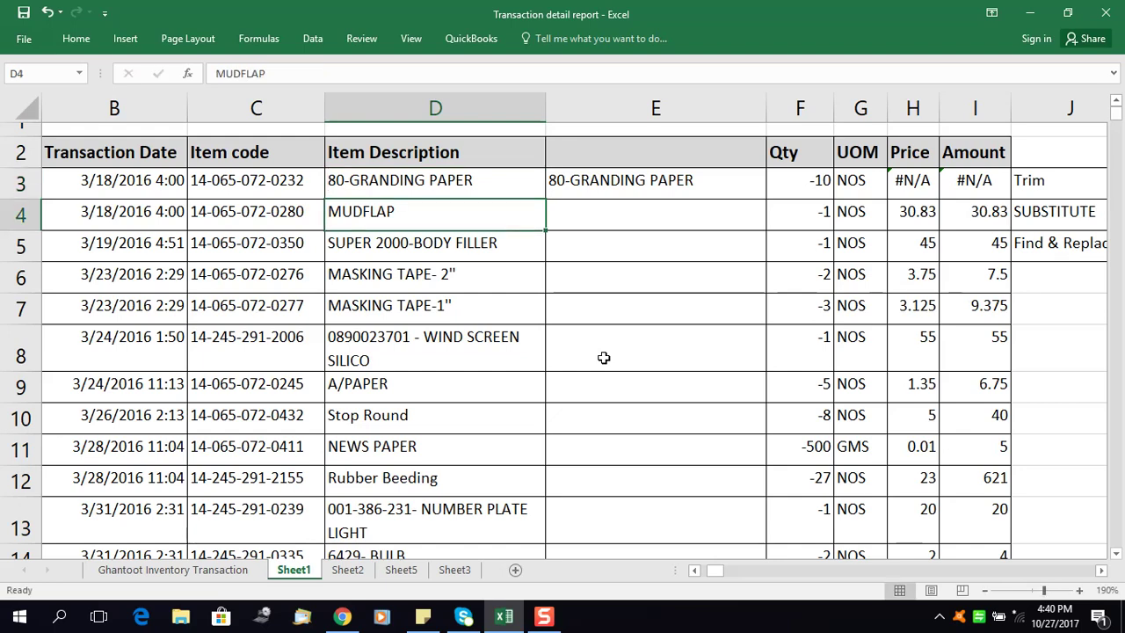
- Examine the lookup value and table range of the Price VLOOKUP formula in H3, comparing it with the other cells in row 3
{"action": "key", "text": "Up"}
{"action": "key", "text": "F2"}
{"action": "key", "text": "Tab"}
{"action": "key", "text": "Right"}
{"action": "key", "text": "Right"}
{"action": "key", "text": "Right"}
{"action": "key", "text": "Right"}
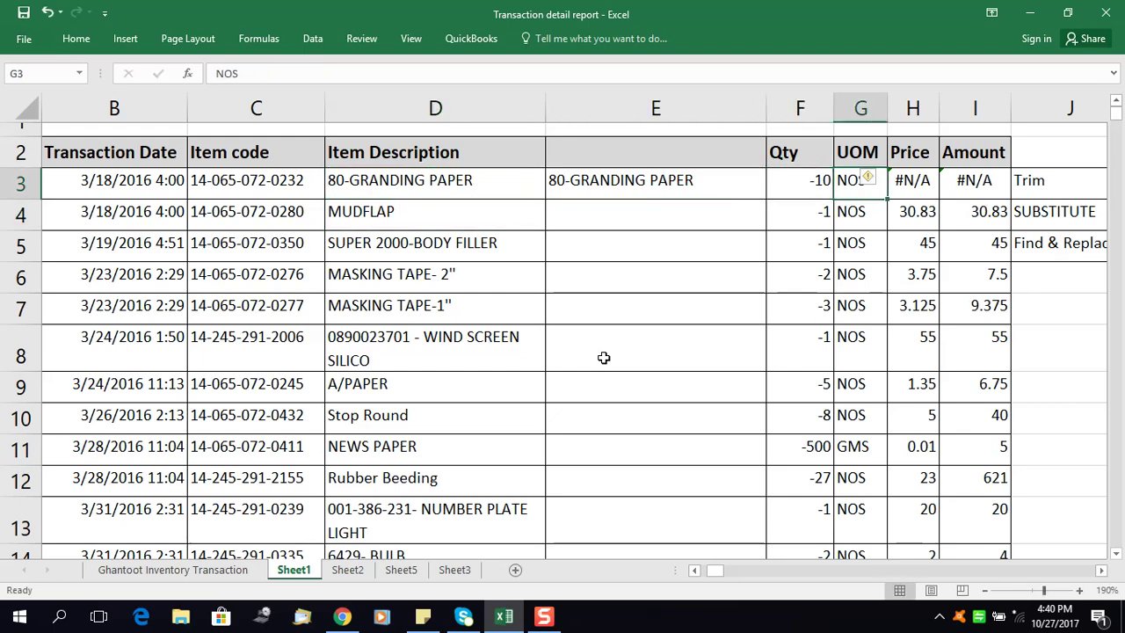
{"action": "key", "text": "Left"}
{"action": "key", "text": "F2"}
{"action": "key", "text": "Return"}
{"action": "key", "text": "Up"}
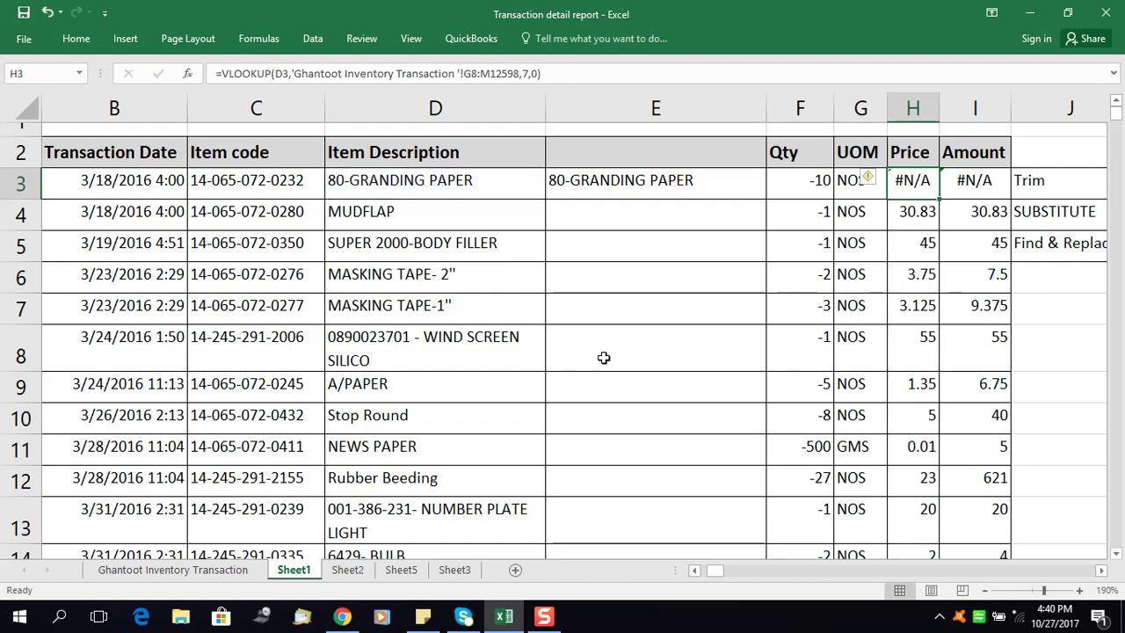
{"action": "key", "text": "F2"}
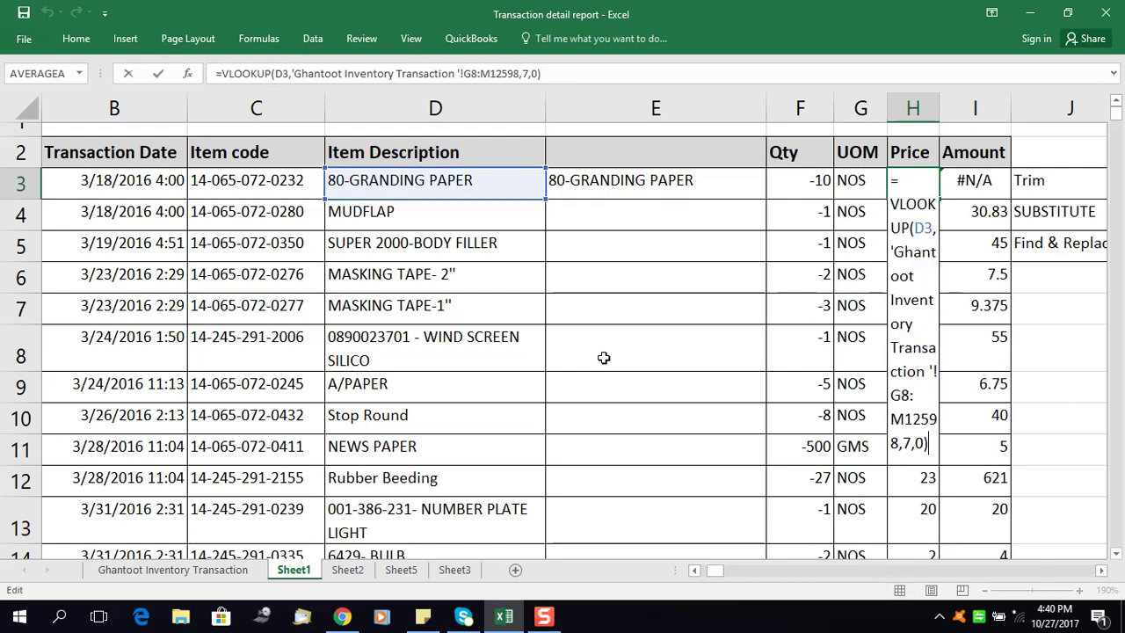
{"action": "key", "text": "Return"}
{"action": "key", "text": "Up"}
{"action": "key", "text": "F2"}
{"action": "key", "text": "Escape"}
{"action": "key", "text": "Left"}
{"action": "key", "text": "Left"}
{"action": "key", "text": "Left"}
{"action": "key", "text": "Left"}
{"action": "key", "text": "Left"}
{"action": "key", "text": "Left"}
{"action": "key", "text": "Right"}
{"action": "key", "text": "Right"}
{"action": "key", "text": "Right"}
{"action": "key", "text": "Right"}
{"action": "key", "text": "Right"}
{"action": "key", "text": "Right"}
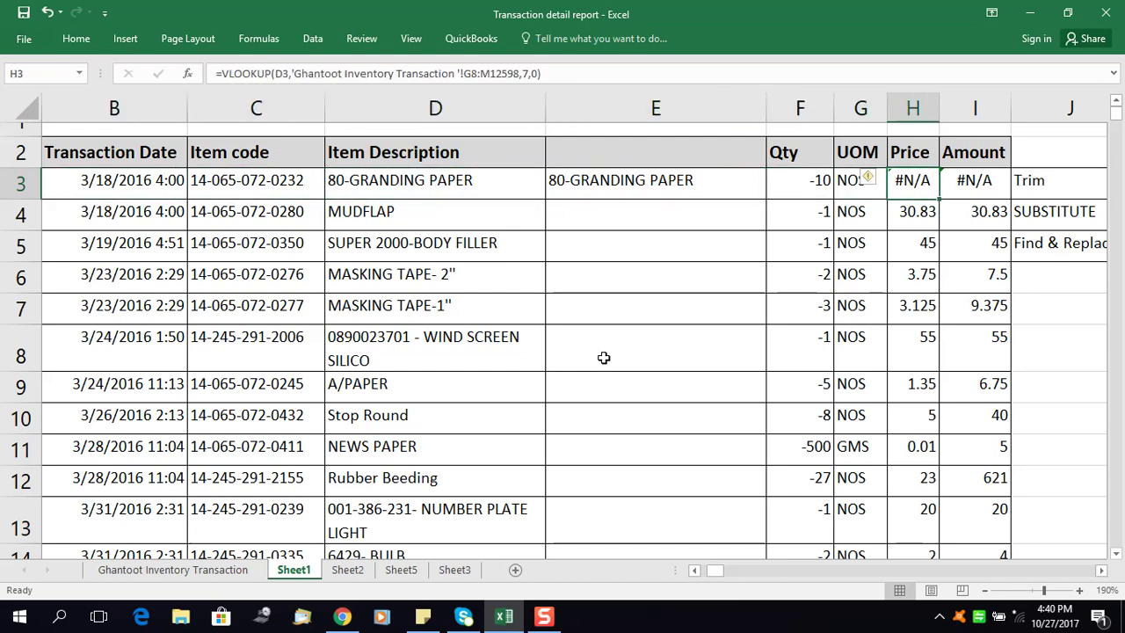
- Start a new VLOOKUP formula in H3 that takes the item description in D3 as its lookup value
{"action": "type", "text": "vl"}
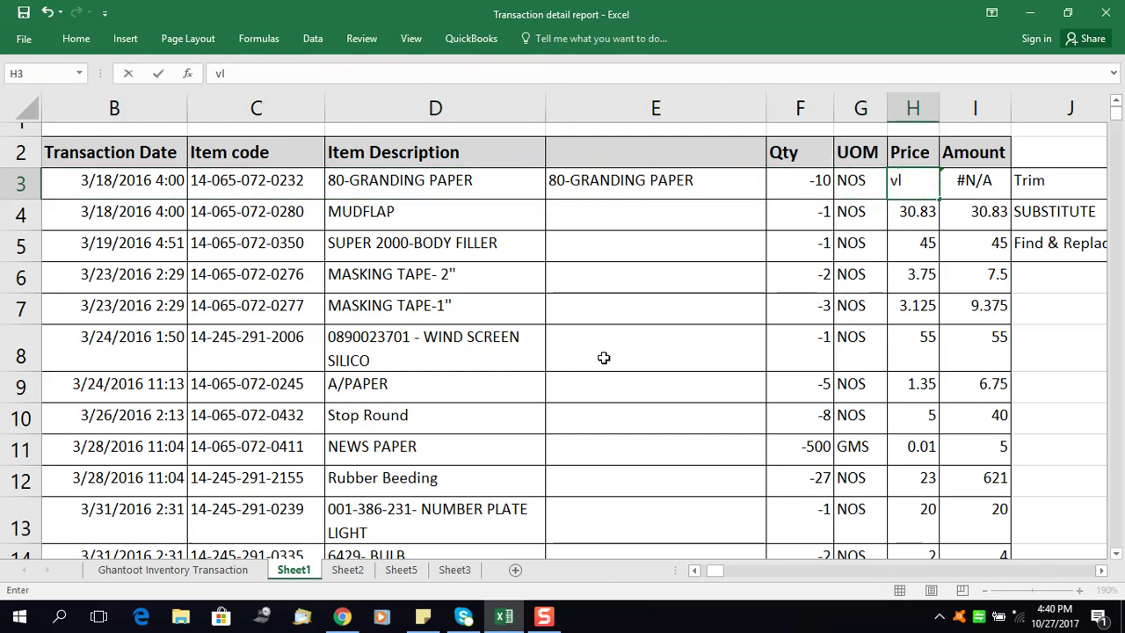
{"action": "key", "text": "Escape"}
{"action": "type", "text": "=vl"}
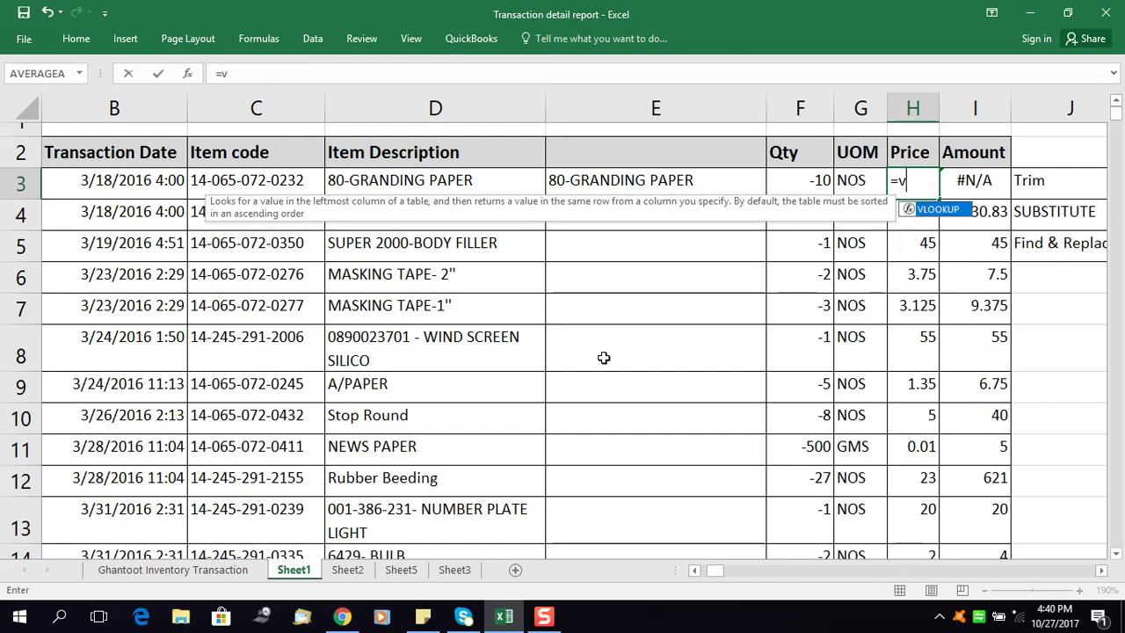
{"action": "key", "text": "Tab"}
{"action": "key", "text": "Left"}
{"action": "key", "text": "Left"}
{"action": "key", "text": "Left"}
{"action": "key", "text": "Left"}
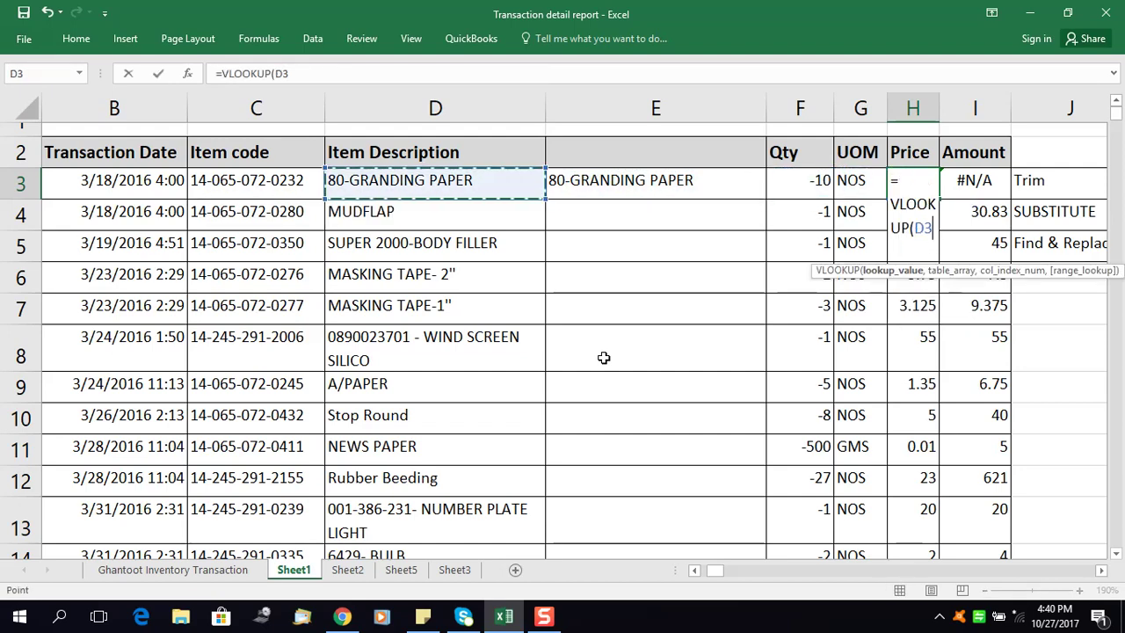
{"action": "type", "text": ","}
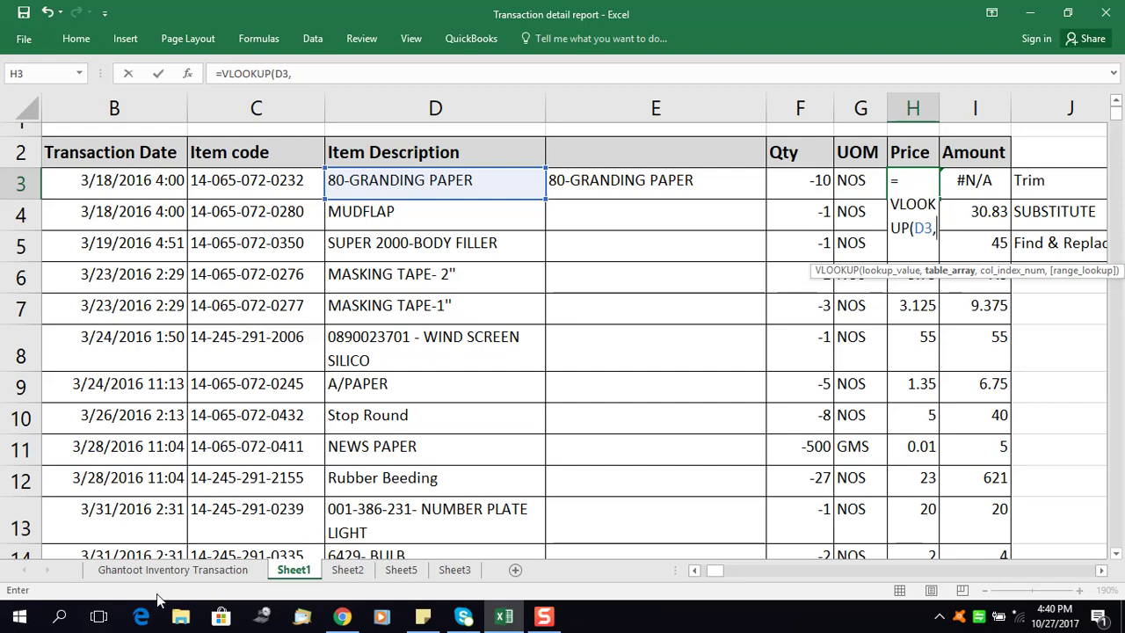
- Set the VLOOKUP table array to H8:M12598 on the Ghantoot Inventory Transaction sheet, starting at the Item Description column
{"action": "left_click", "coordinate": [173, 570]}
{"action": "left_click", "coordinate": [708, 253]}
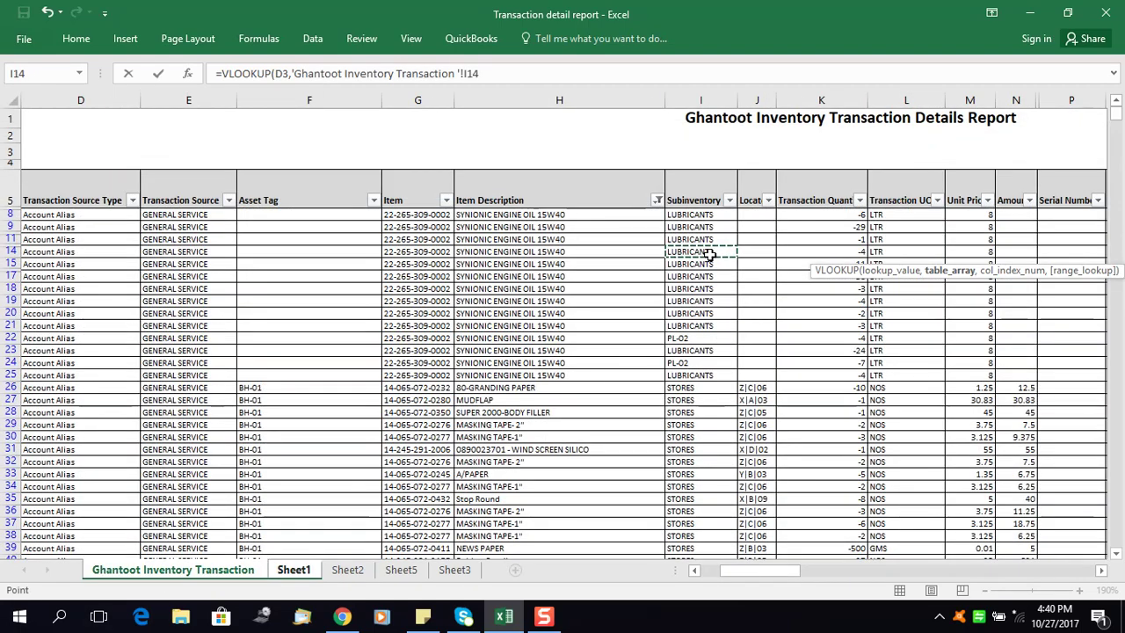
{"action": "key", "text": "Left"}
{"action": "key", "text": "Left"}
{"action": "key", "text": "Left"}
{"action": "key", "text": "Up"}
{"action": "key", "text": "Up"}
{"action": "key", "text": "Right"}
{"action": "key", "text": "Right"}
{"action": "key", "text": "Right"}
{"action": "key", "text": "Up"}
{"action": "key", "text": "Left"}
{"action": "key", "text": "shift+Right"}
{"action": "key", "text": "shift+Right"}
{"action": "key", "text": "shift+Right"}
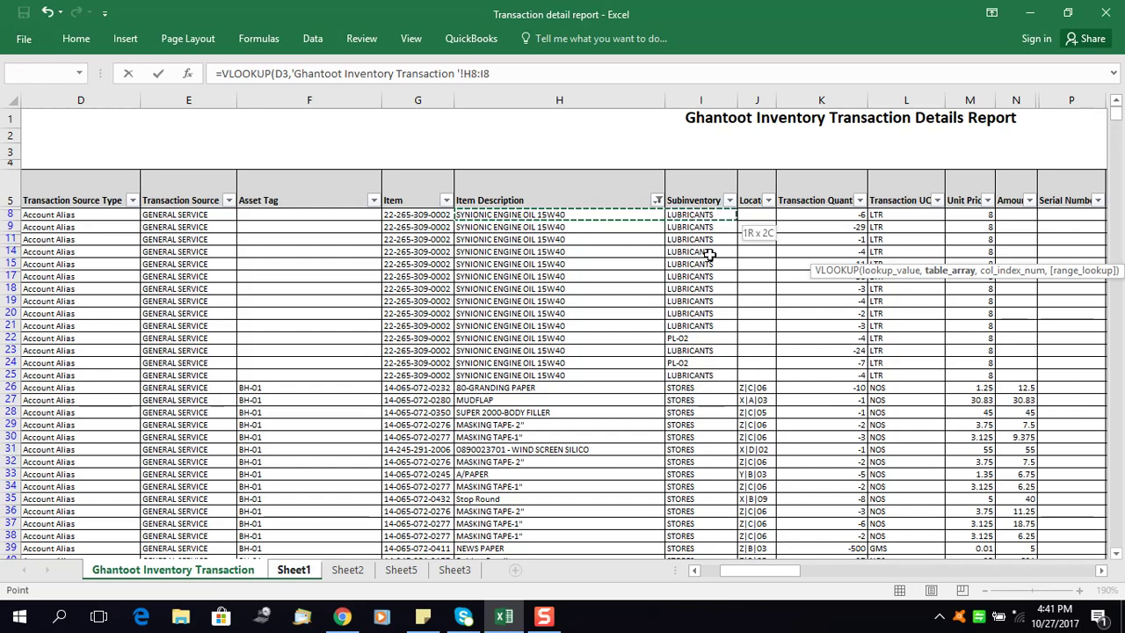
{"action": "key", "text": "shift+Right"}
{"action": "key", "text": "shift+Right"}
{"action": "key", "text": "ctrl+shift+Down"}
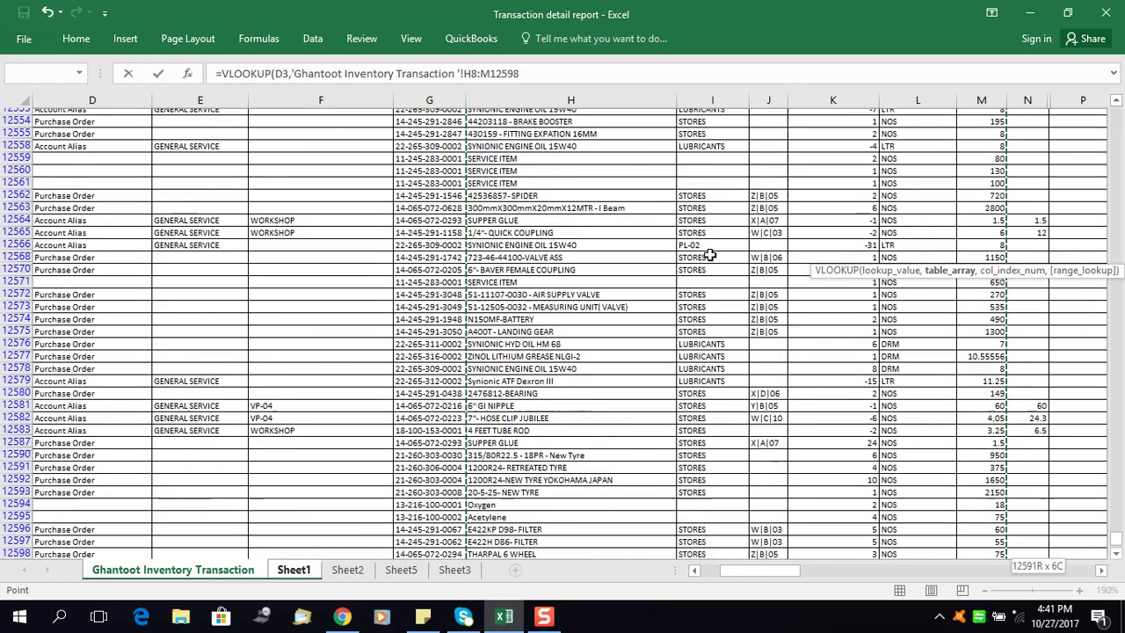
- Finish the VLOOKUP formula in H3 with column index 5 and range lookup 0
{"action": "type", "text": ",5,"}
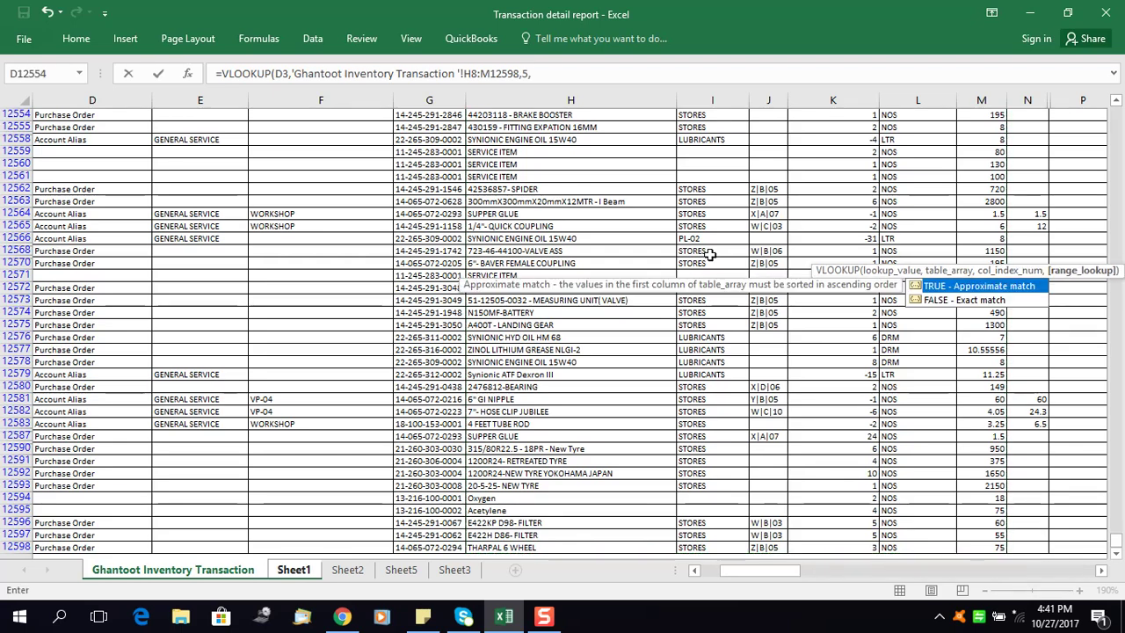
{"action": "type", "text": "0"}
{"action": "key", "text": "Return"}
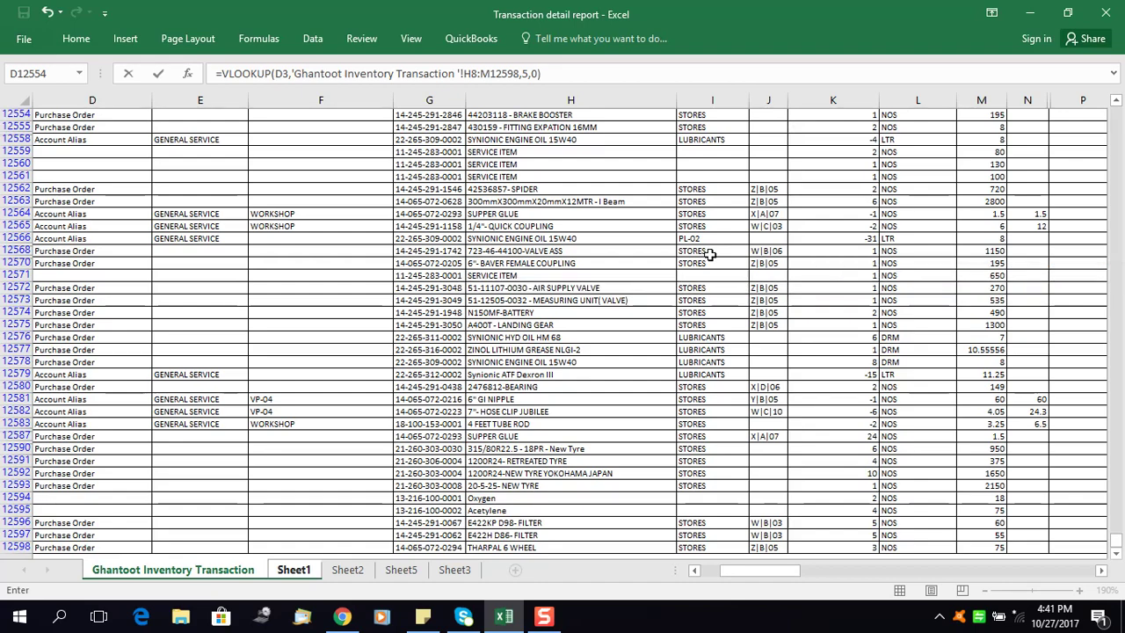
{"action": "key", "text": "Up"}
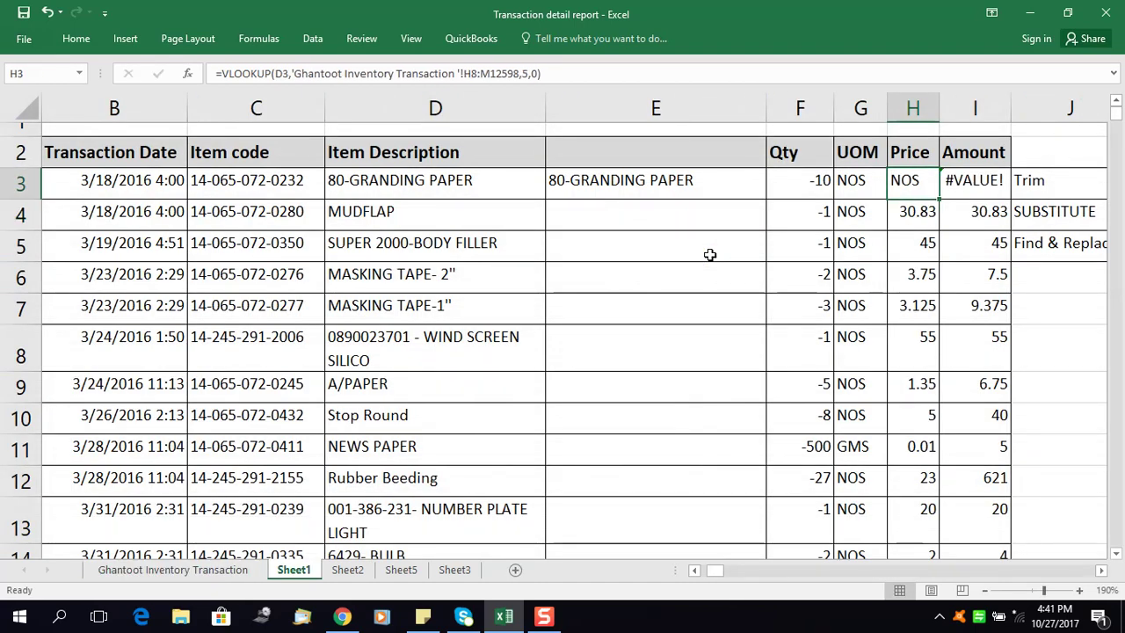
- Change the column index of the VLOOKUP formula in H3 to 6
{"action": "key", "text": "F2"}
{"action": "key", "text": "Left"}
{"action": "key", "text": "Left"}
{"action": "key", "text": "Left"}
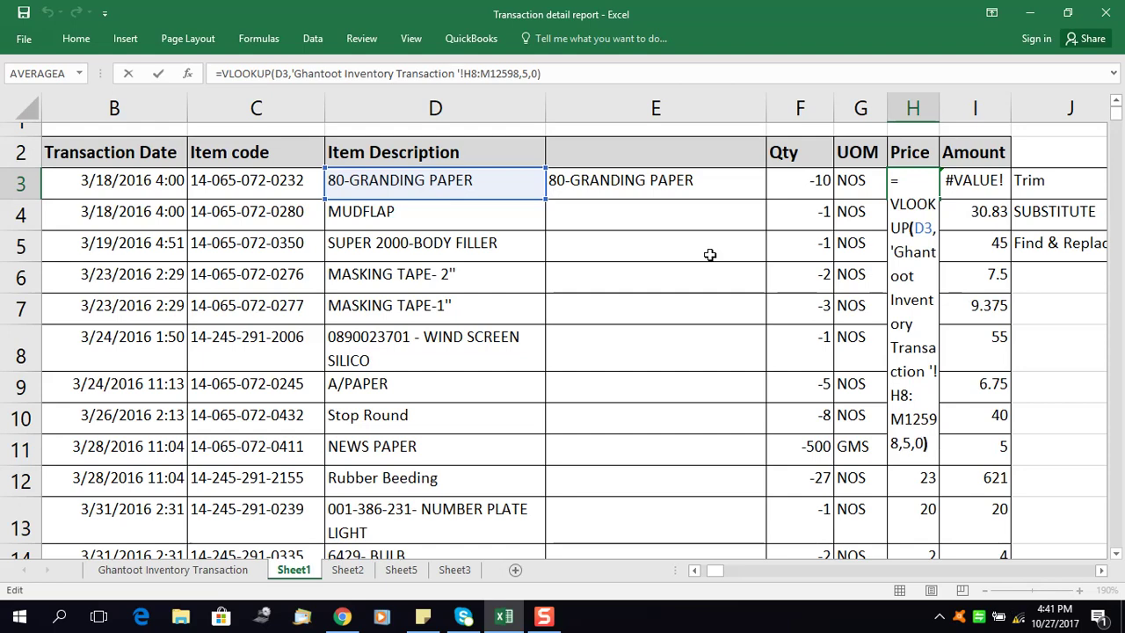
{"action": "key", "text": "BackSpace"}
{"action": "type", "text": "6"}
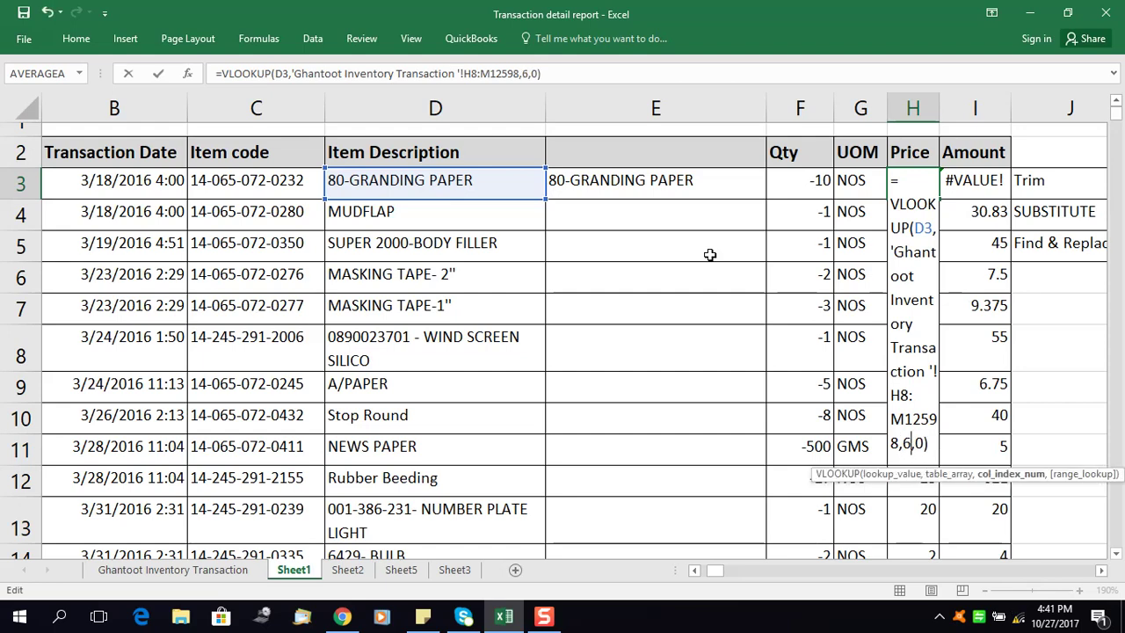
{"action": "key", "text": "Return"}
{"action": "key", "text": "Up"}
{"action": "key", "text": "Left"}
{"action": "key", "text": "Right"}
{"action": "key", "text": "F2"}
{"action": "key", "text": "Escape"}
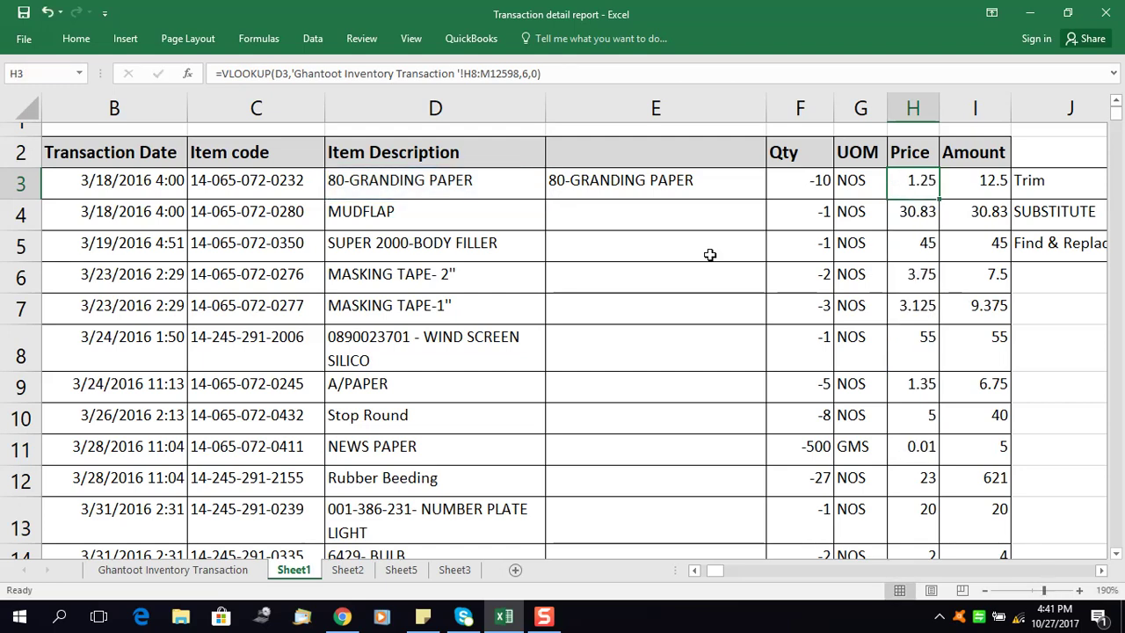
- Insert a space in front of the item description in D3
{"action": "key", "text": "Left"}
{"action": "key", "text": "Left"}
{"action": "key", "text": "Left"}
{"action": "key", "text": "Left"}
{"action": "key", "text": "Left"}
{"action": "key", "text": "Right"}
{"action": "key", "text": "F2"}
{"action": "key", "text": "ctrl+Left"}
{"action": "key", "text": "ctrl+Left"}
{"action": "key", "text": "ctrl+Left"}
{"action": "key", "text": "ctrl+Left"}
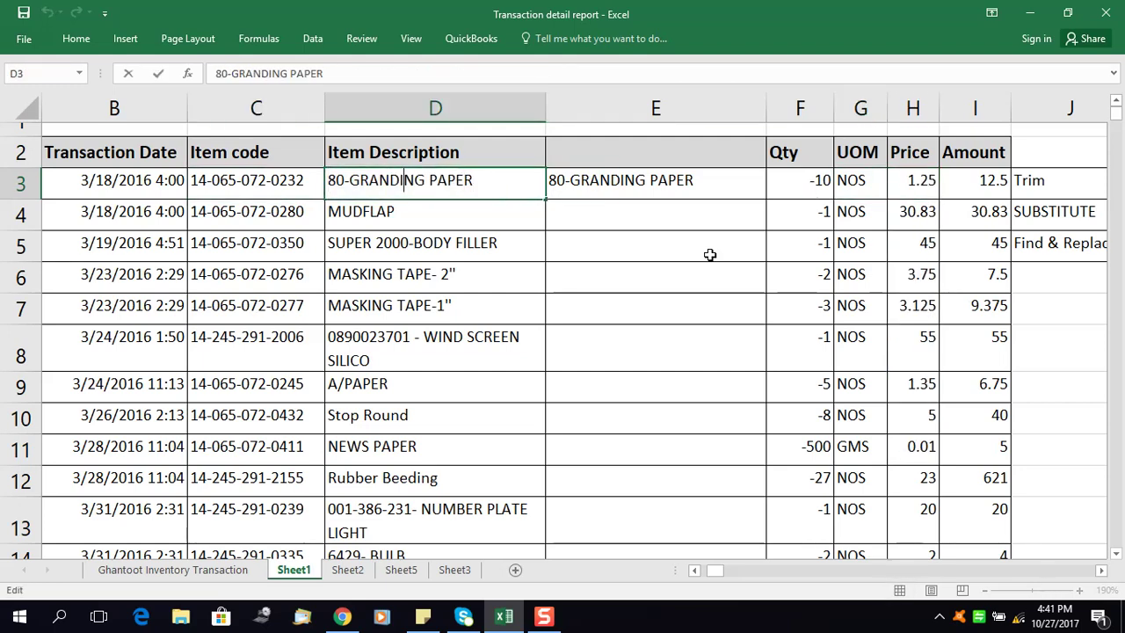
{"action": "key", "text": "ctrl+Right"}
{"action": "key", "text": "ctrl+Right"}
{"action": "key", "text": "ctrl+Right"}
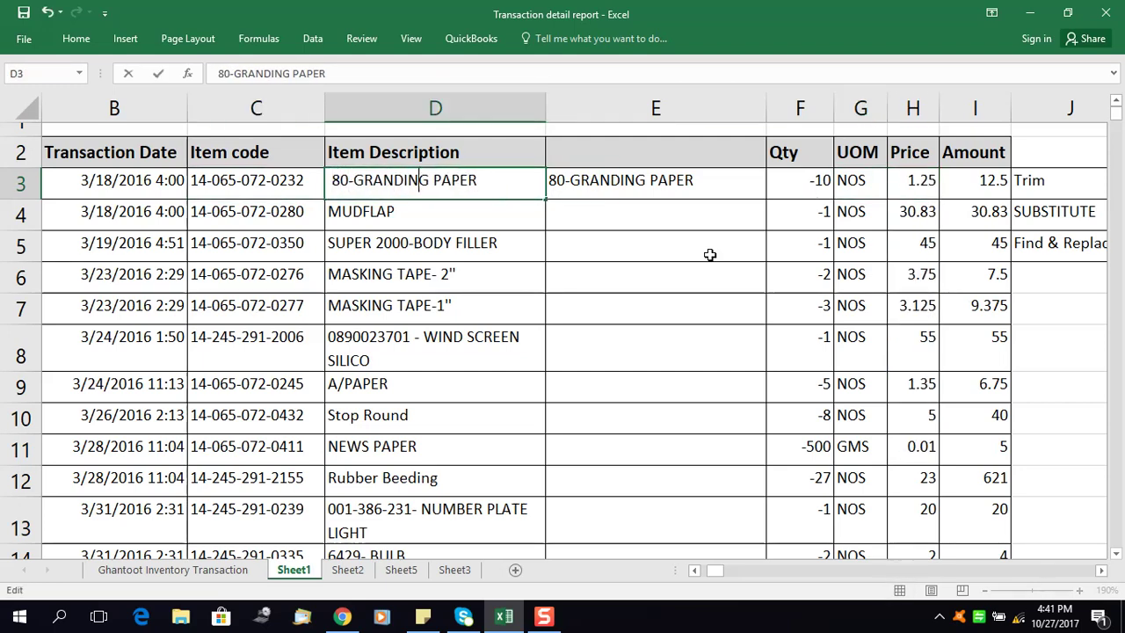
{"action": "key", "text": "Return"}
- Copy the TRIM result from E3, paste it over D3 as values only, and check the Price in H3
{"action": "key", "text": "Right"}
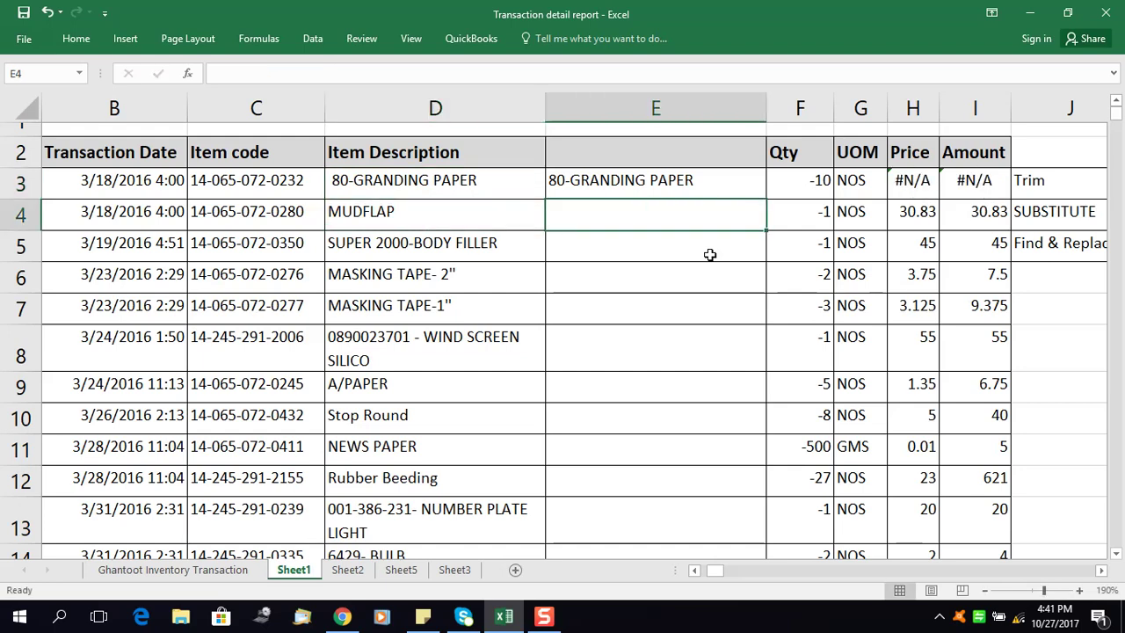
{"action": "key", "text": "Right"}
{"action": "key", "text": "Up"}
{"action": "key", "text": "Left"}
{"action": "key", "text": "F2"}
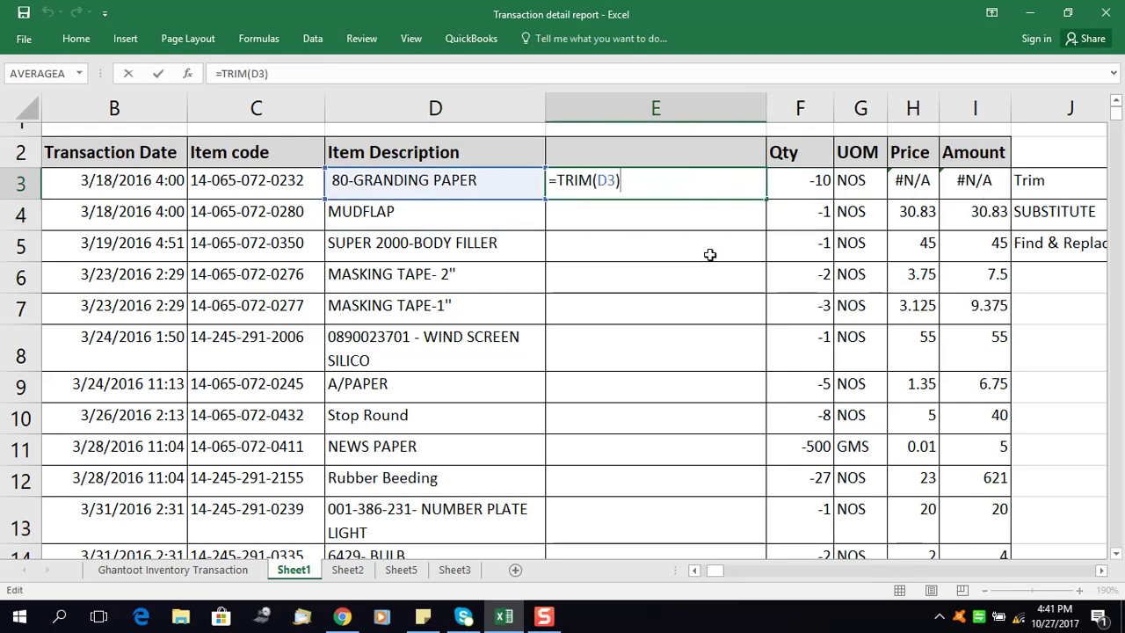
{"action": "key", "text": "ctrl+Return"}
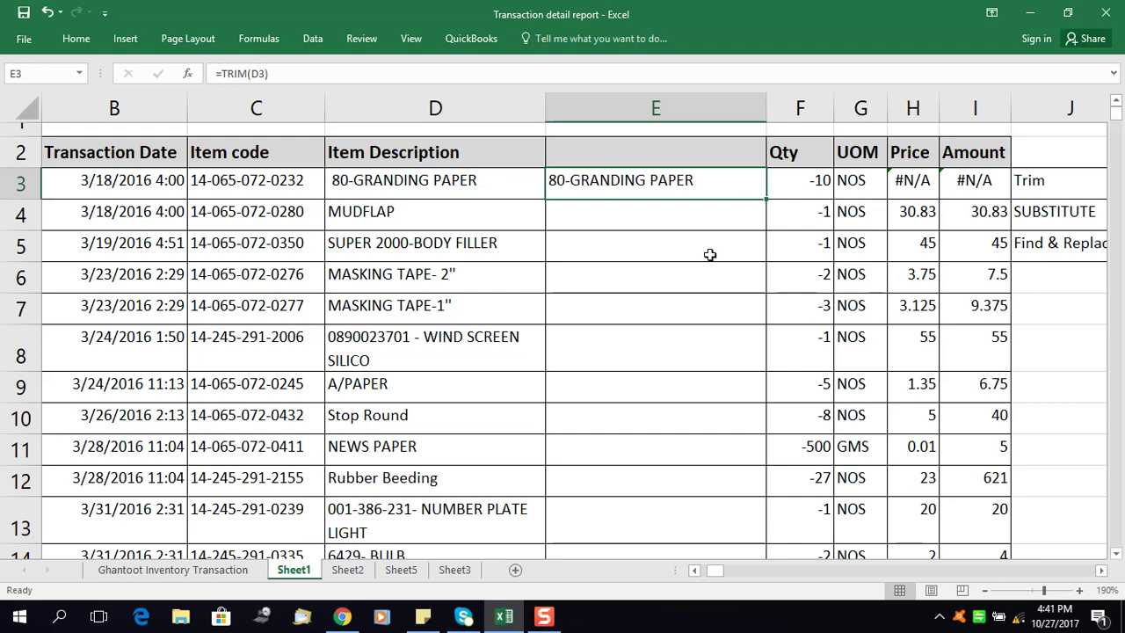
{"action": "key", "text": "ctrl+c"}
{"action": "key", "text": "Left"}
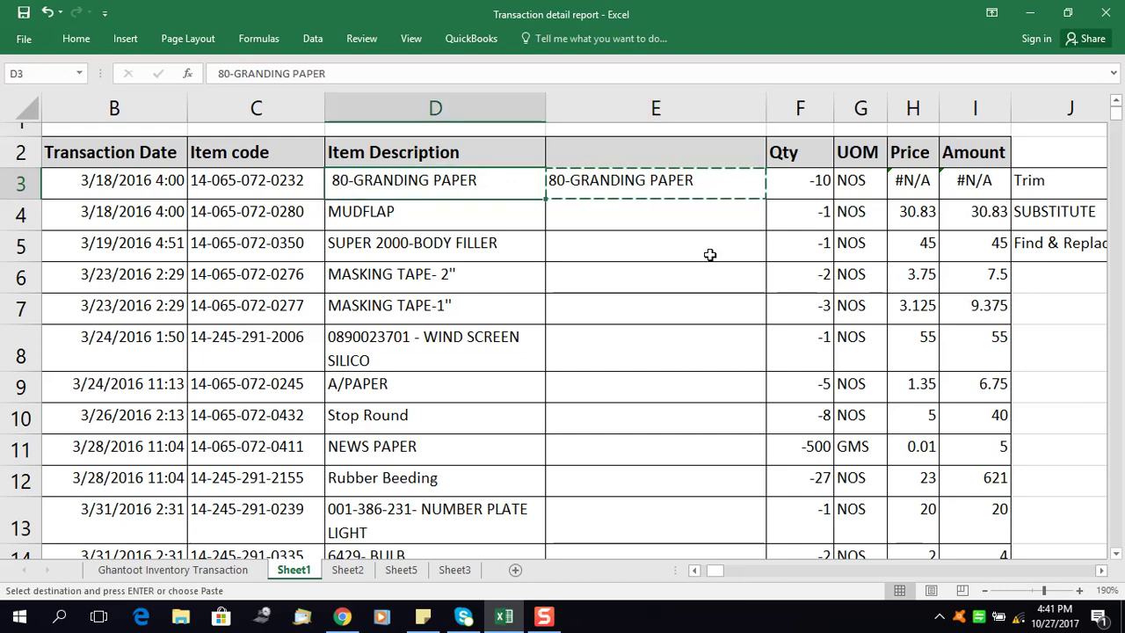
{"action": "key", "text": "ctrl+alt+v"}
{"action": "key", "text": "v"}
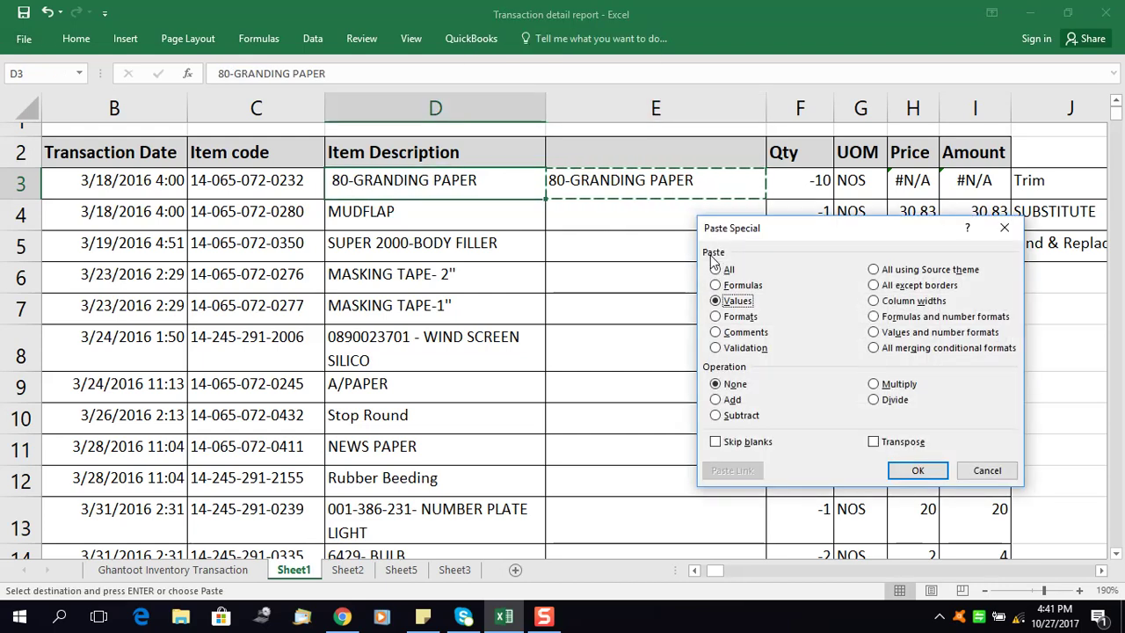
{"action": "key", "text": "Return"}
{"action": "key", "text": "Right"}
{"action": "key", "text": "Right"}
{"action": "key", "text": "Right"}
{"action": "key", "text": "Right"}
{"action": "key", "text": "Left"}
{"action": "key", "text": "Right"}
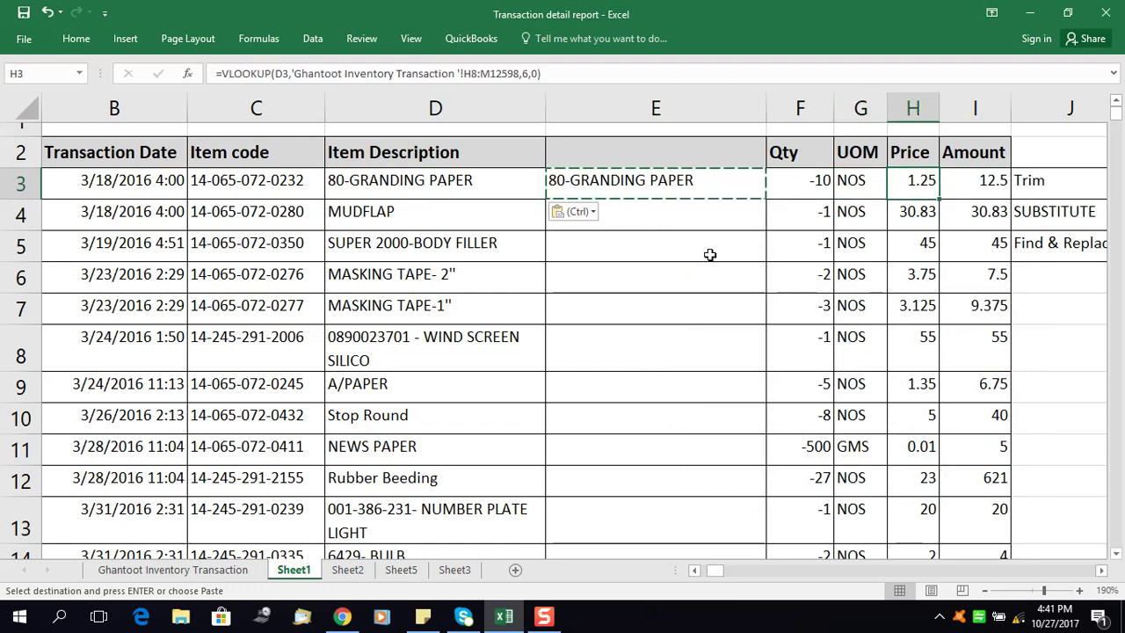